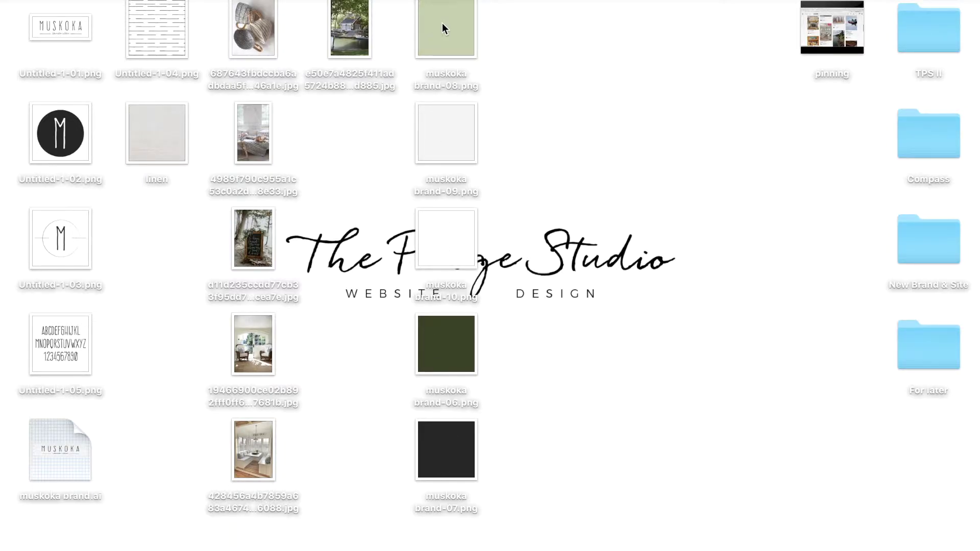
# - Switch from the desktop to Chrome, where a blank 800×800 px Social Media Canva design is opening
pyautogui.moveTo(728, 535)
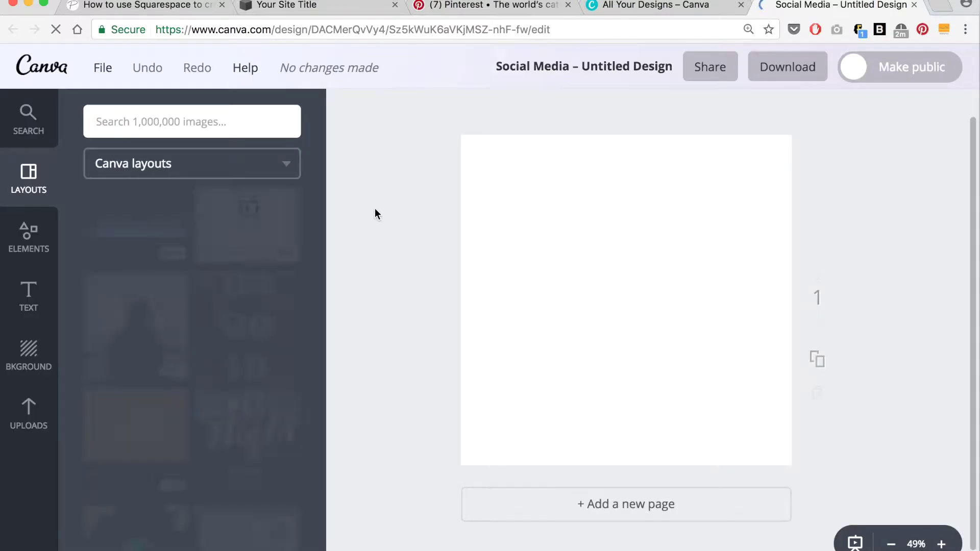
# - Add a plain square shape to the design and recolour it a warm orange
pyautogui.click(39, 231)
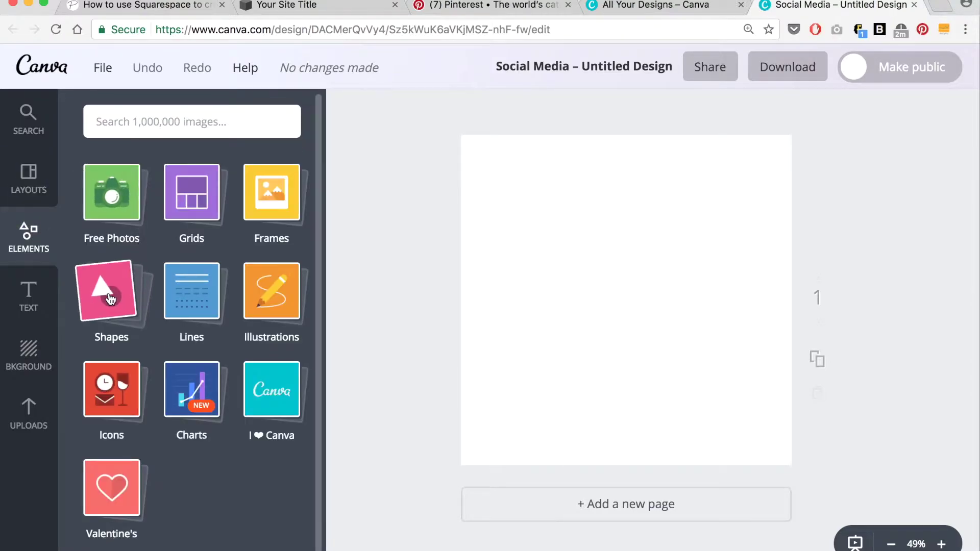
pyautogui.click(109, 292)
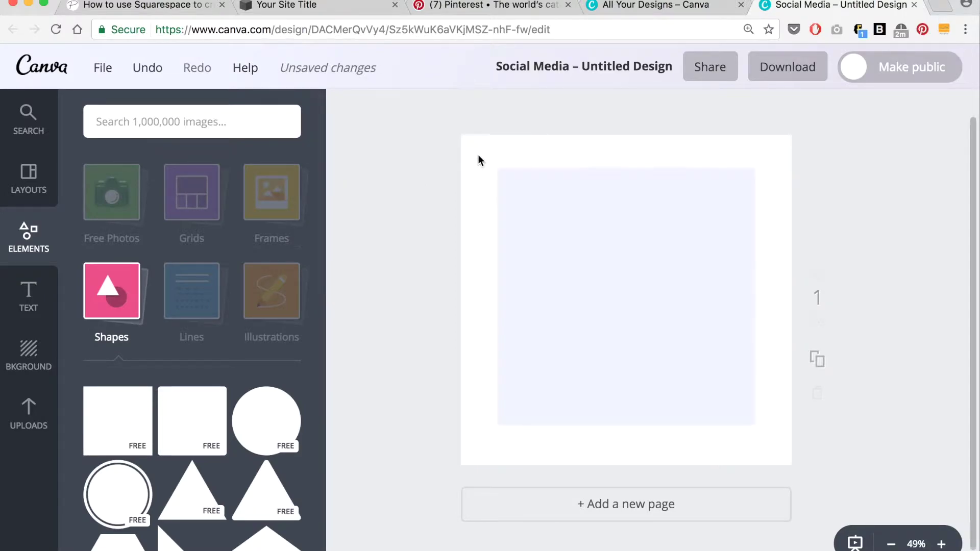
pyautogui.click(573, 249)
pyautogui.click(352, 109)
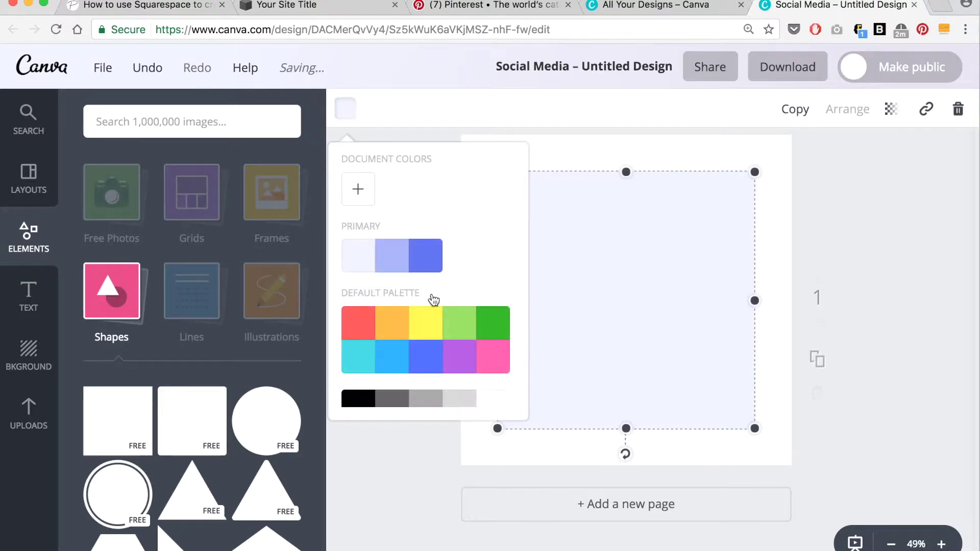
pyautogui.click(357, 189)
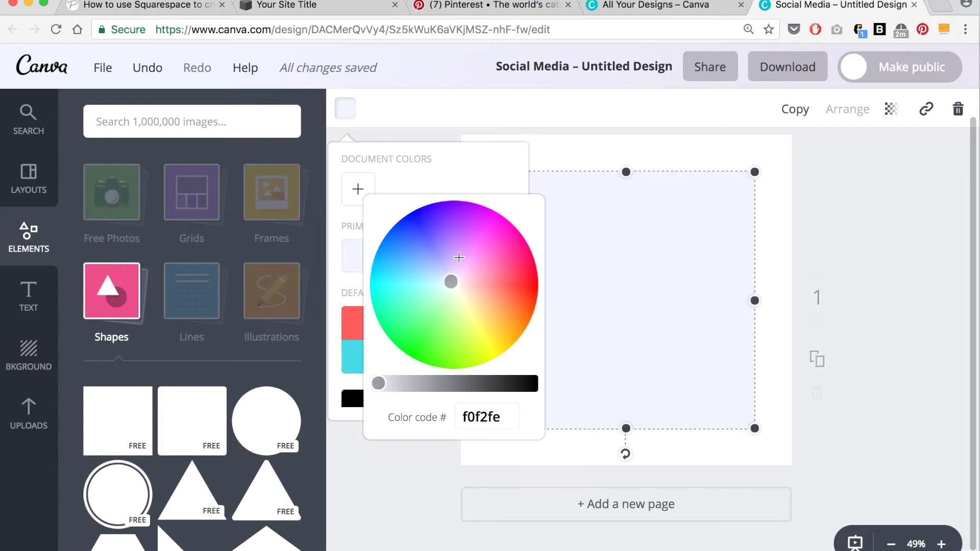
pyautogui.moveTo(453, 280)
pyautogui.mouseDown()
pyautogui.moveTo(468, 232)
pyautogui.moveTo(398, 277)
pyautogui.moveTo(485, 338)
pyautogui.moveTo(476, 296)
pyautogui.moveTo(495, 296)
pyautogui.mouseUp()
pyautogui.click(913, 262)
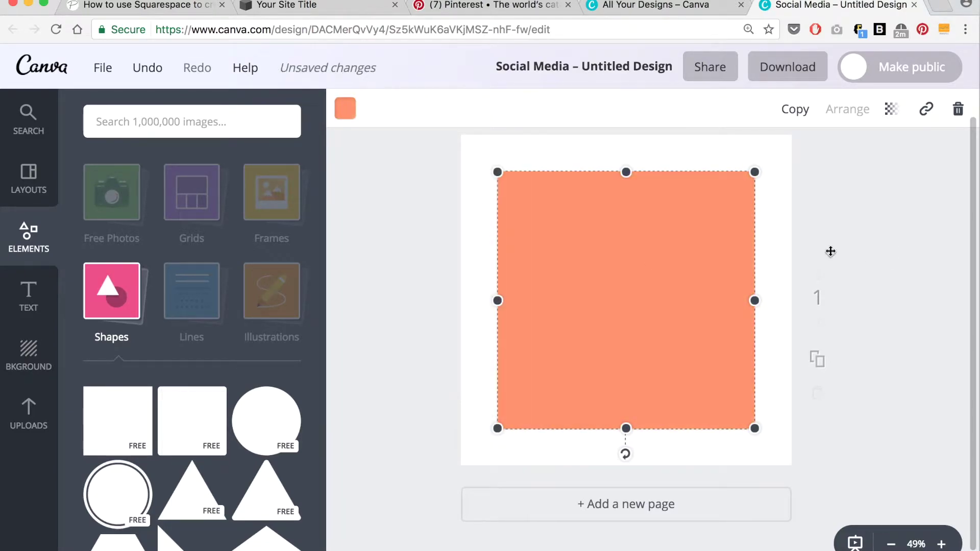
# - Download the Canva design and minimise the browser to the desktop
pyautogui.click(775, 69)
pyautogui.click(775, 269)
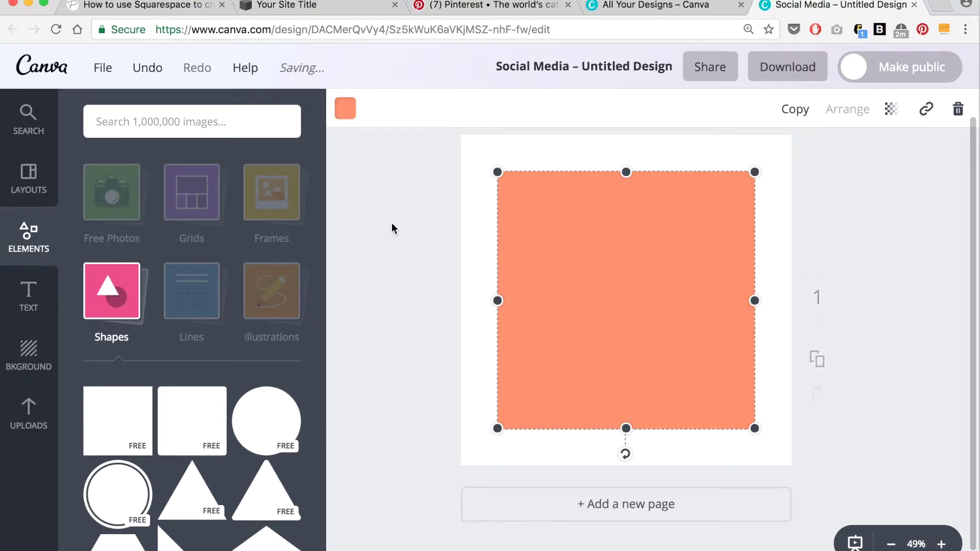
pyautogui.click(28, 4)
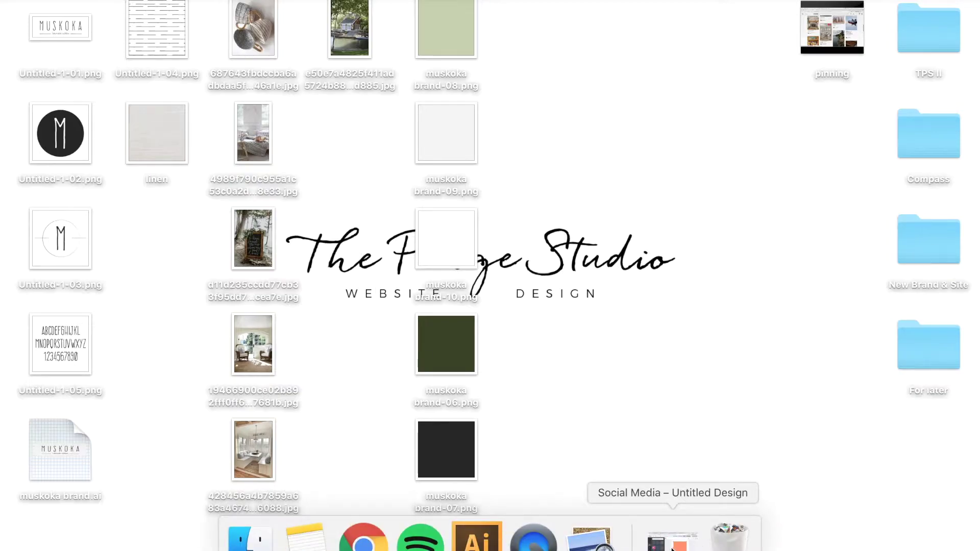
# - In the Squarespace tab, create a blank Not Linked page titled 'Mood Board' and start editing it
pyautogui.click(673, 546)
pyautogui.click(262, 5)
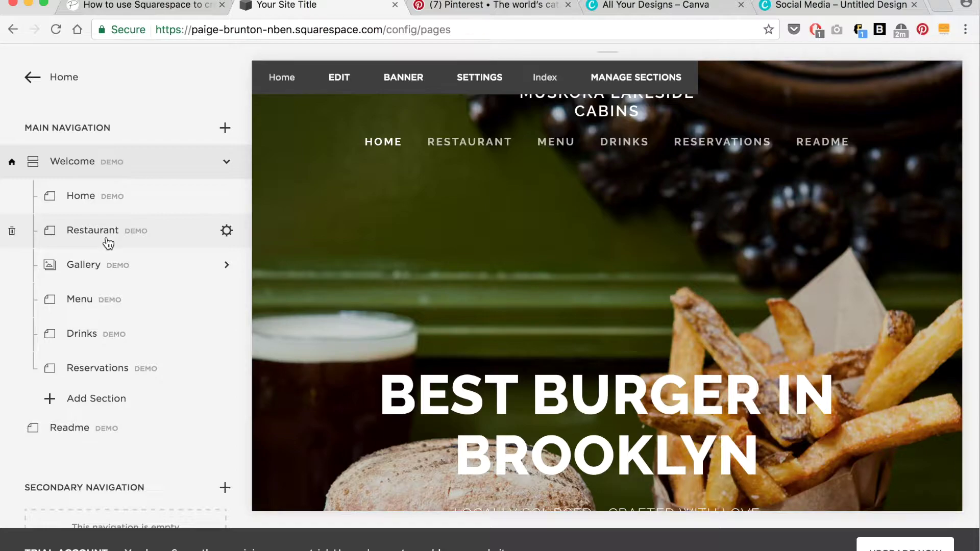
pyautogui.scroll(-5, 175, 233)
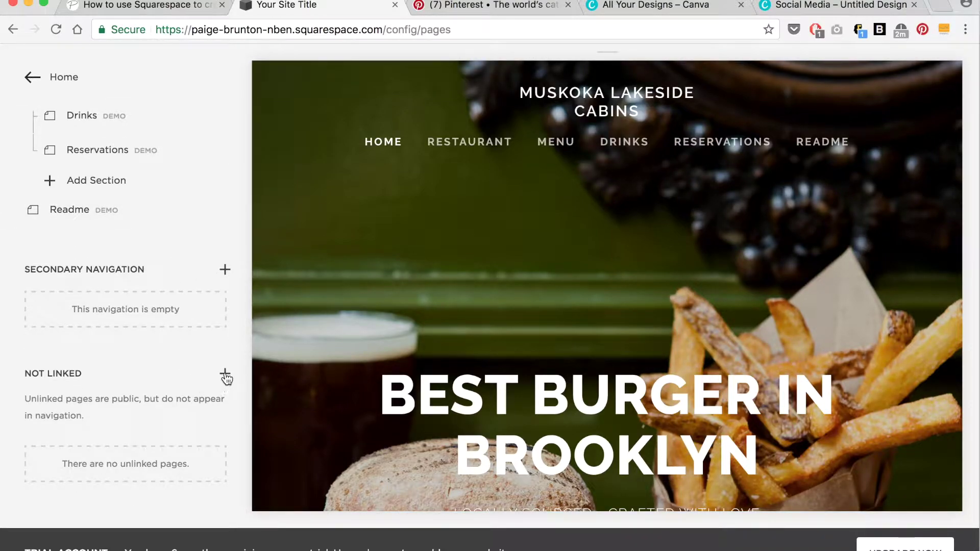
pyautogui.click(225, 375)
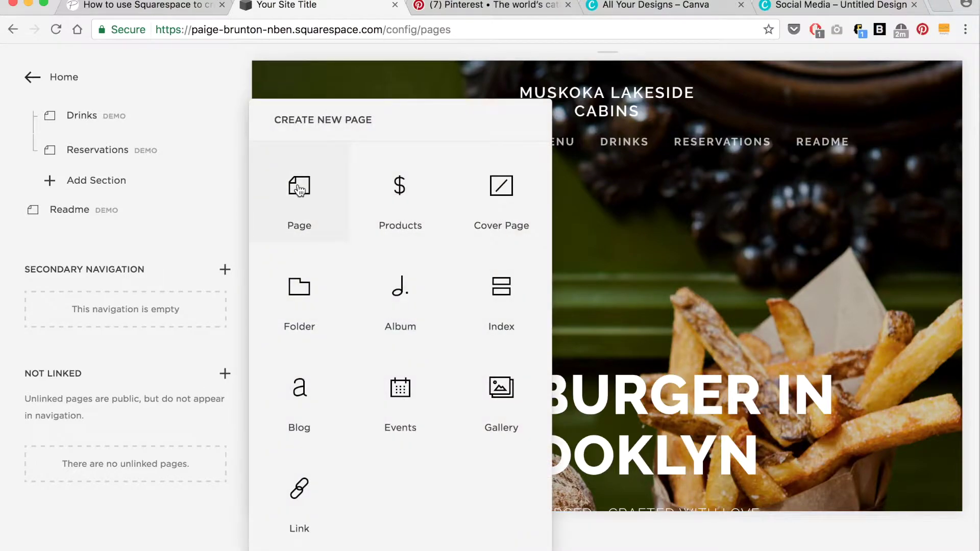
pyautogui.click(300, 188)
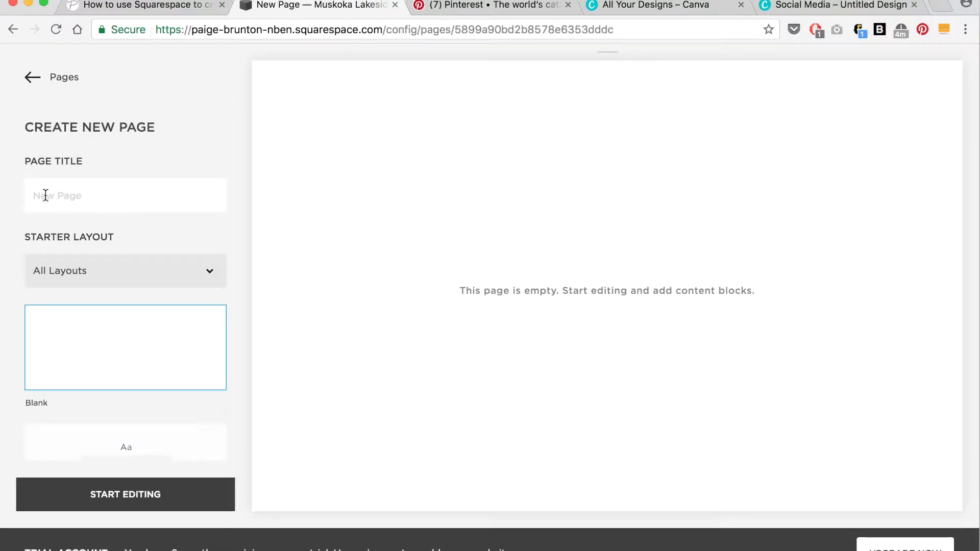
pyautogui.write('Mood Board')
pyautogui.click(106, 495)
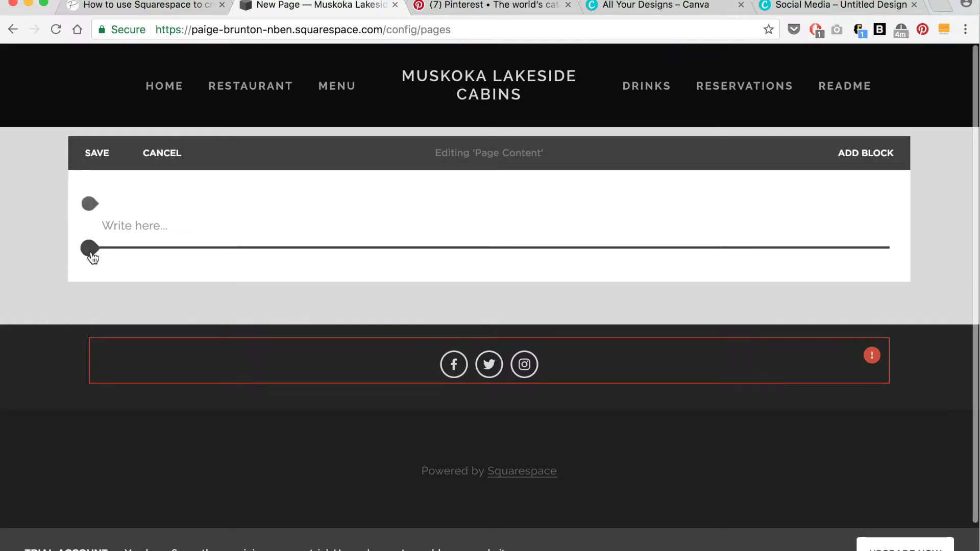
# - Insert an image block and upload Untitled-1-01.png as the MUSKOKA logo
pyautogui.click(91, 206)
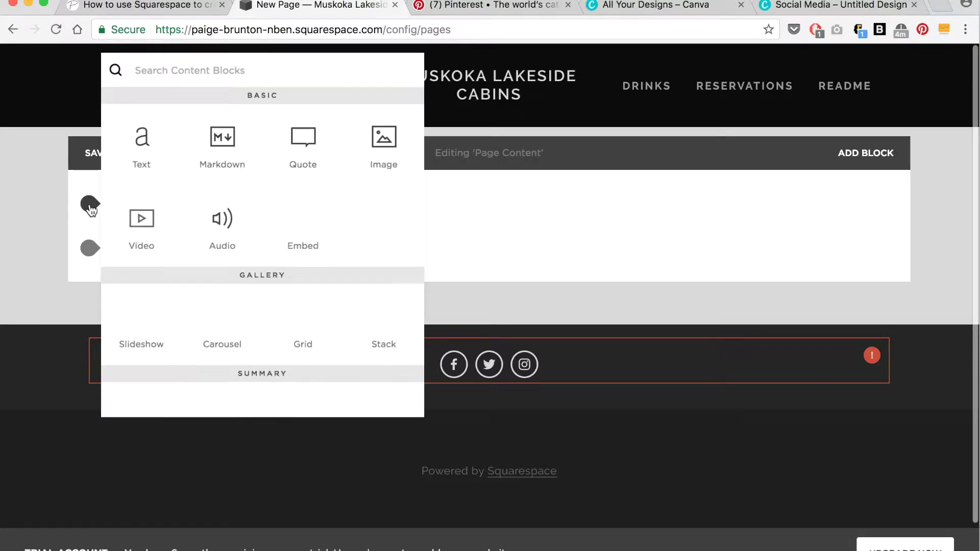
pyautogui.click(383, 142)
pyautogui.click(789, 219)
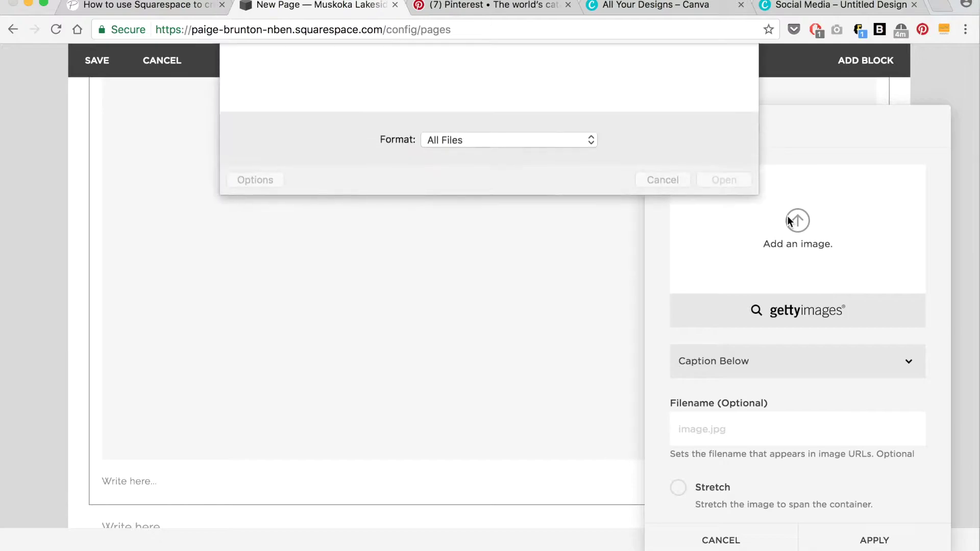
pyautogui.scroll(-5, 368, 160)
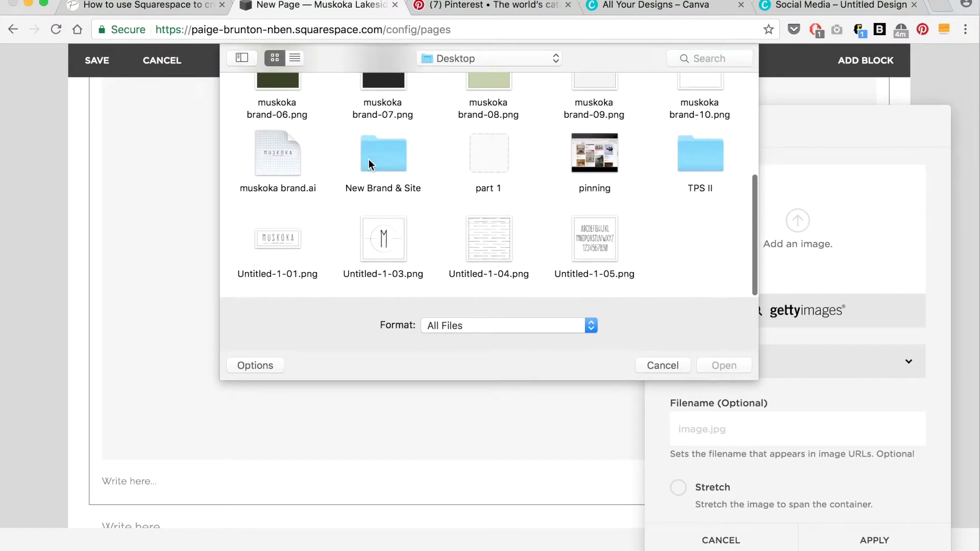
pyautogui.doubleClick(274, 231)
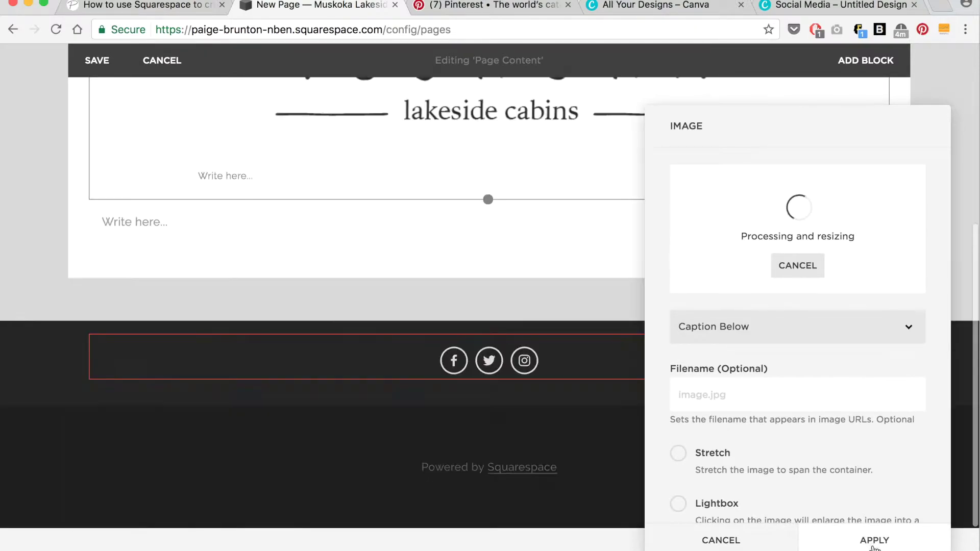
pyautogui.click(874, 542)
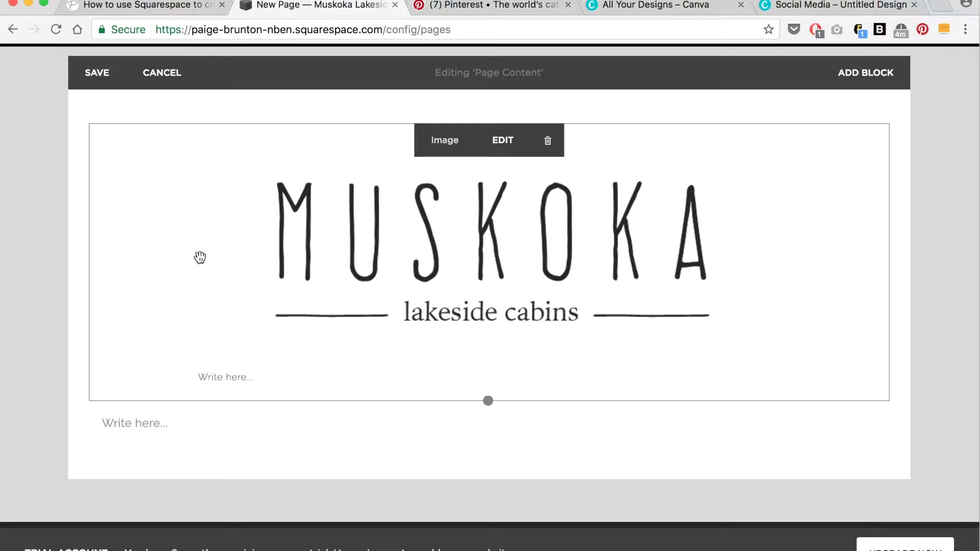
pyautogui.scroll(-2, 200, 257)
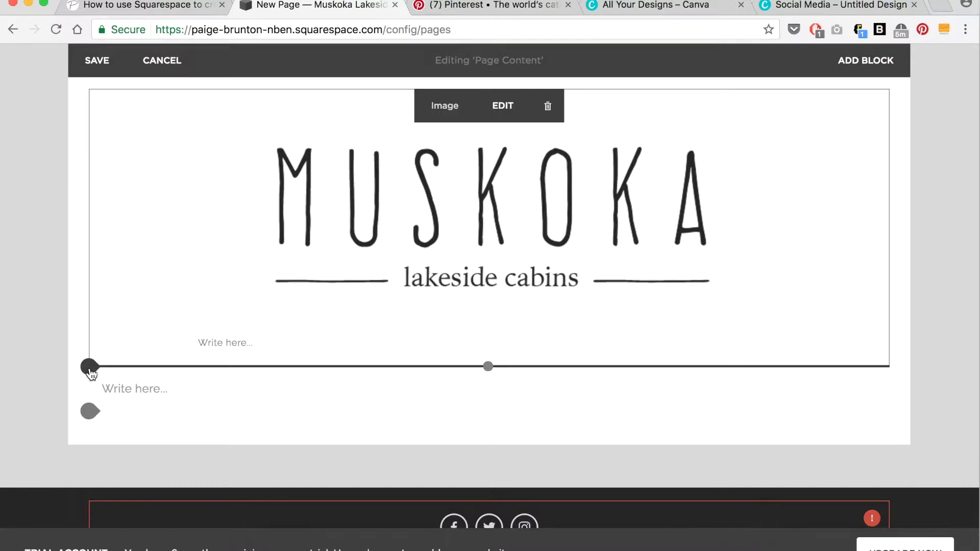
# - Insert a Gallery Grid block below the logo and upload Untitled-1-03.png and muskoka brand-02.png
pyautogui.click(91, 368)
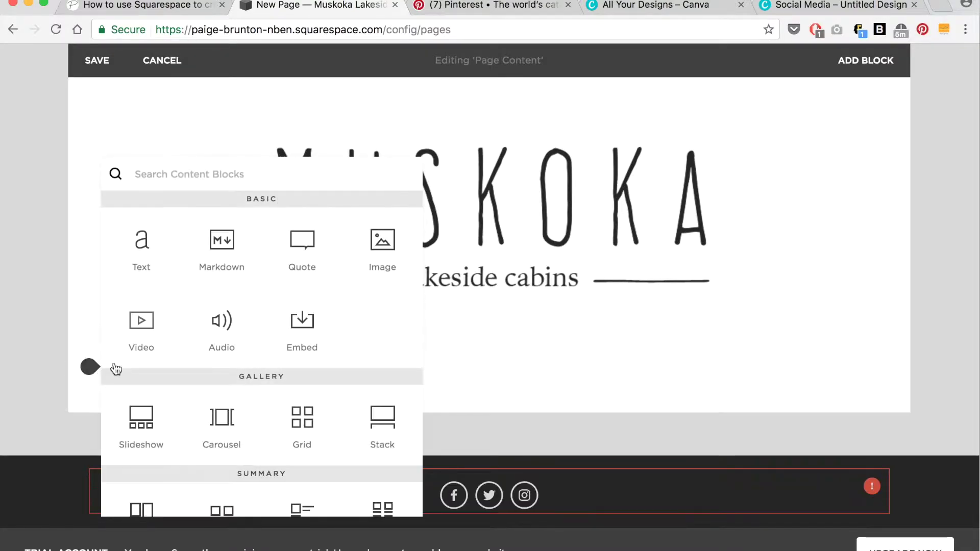
pyautogui.scroll(-1, 221, 321)
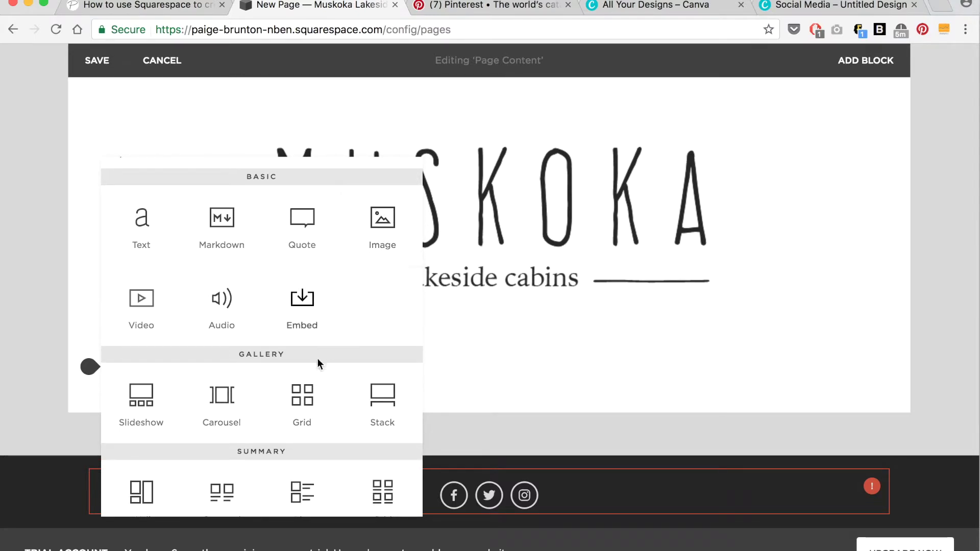
pyautogui.click(305, 394)
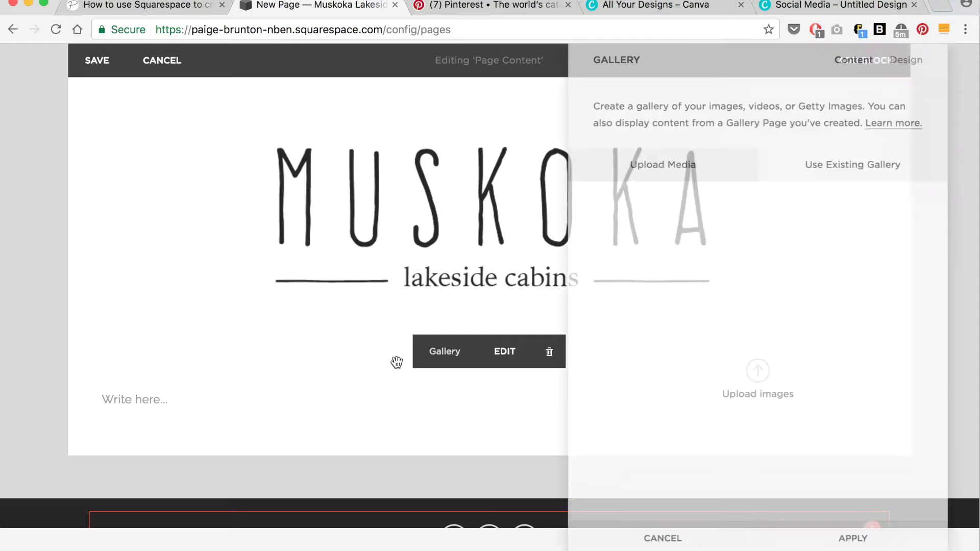
pyautogui.click(758, 375)
pyautogui.scroll(-3, 452, 158)
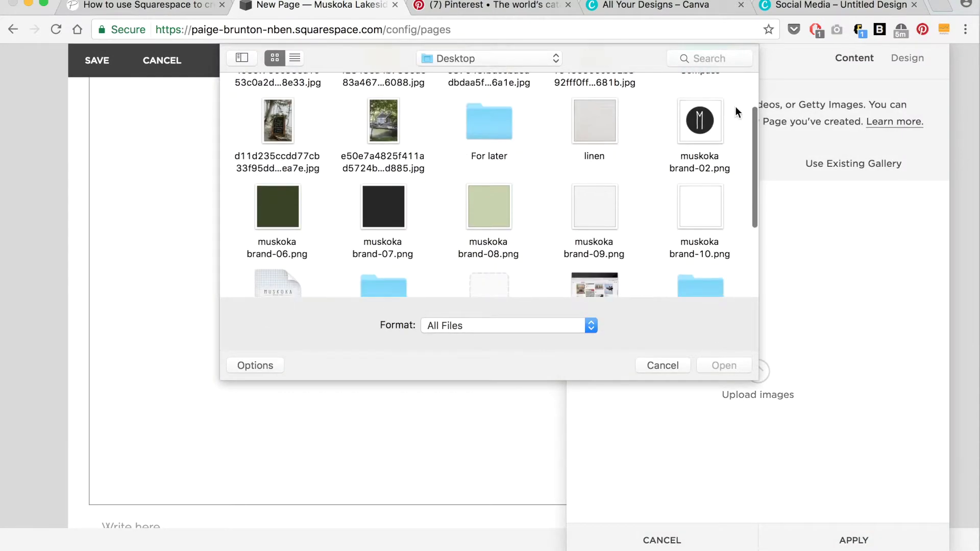
pyautogui.scroll(-5, 592, 153)
pyautogui.click(392, 233)
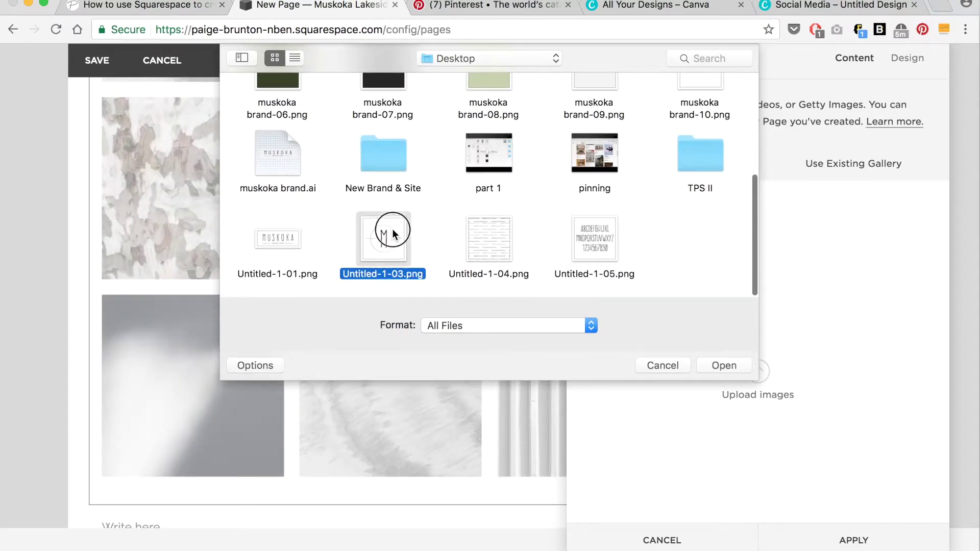
pyautogui.scroll(3, 536, 221)
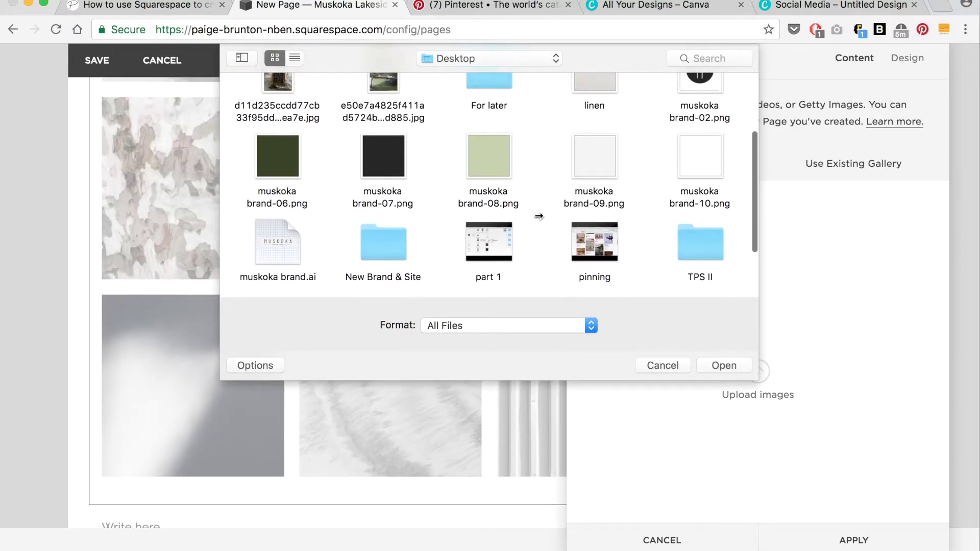
pyautogui.doubleClick(700, 86)
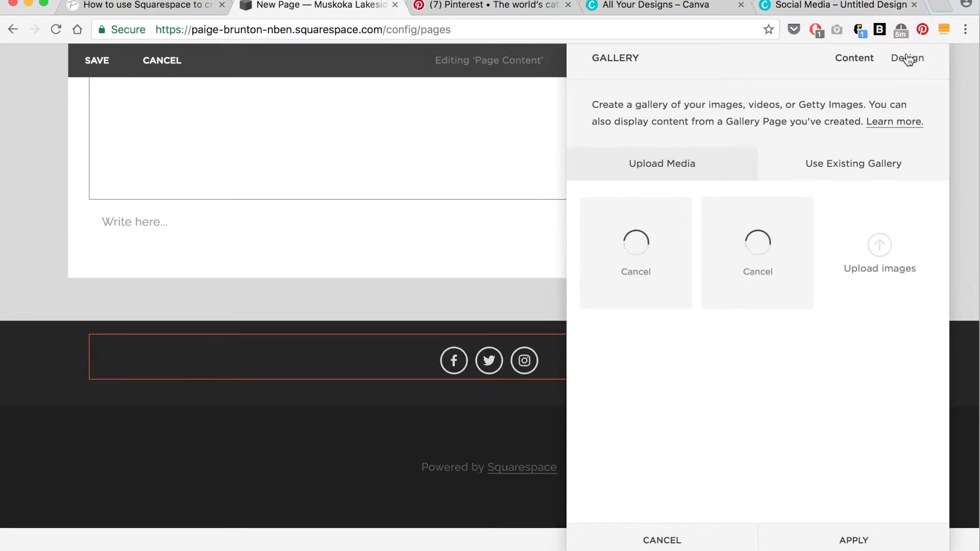
# - Set the gallery to 2 thumbnails per row with padding 40 and apply
pyautogui.click(908, 60)
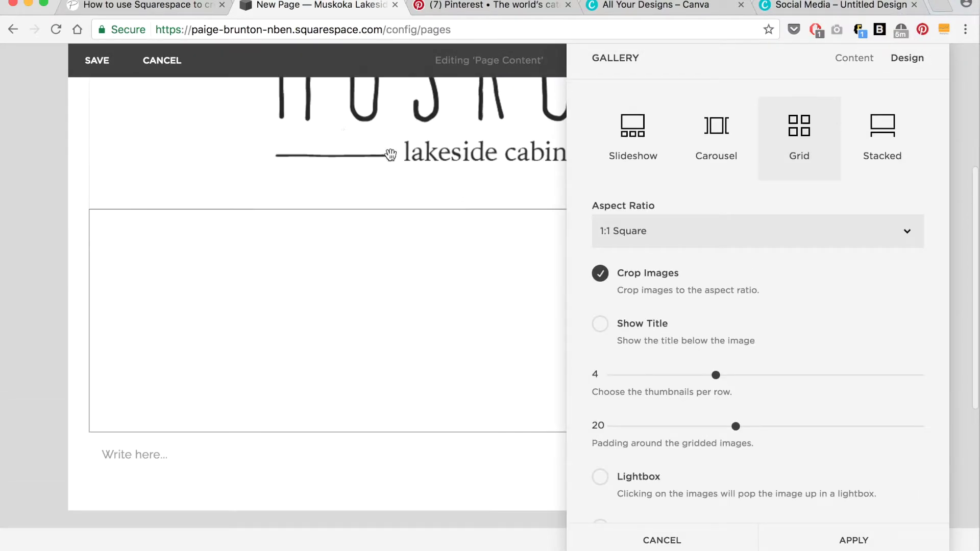
pyautogui.moveTo(715, 375); pyautogui.dragTo(649, 373)
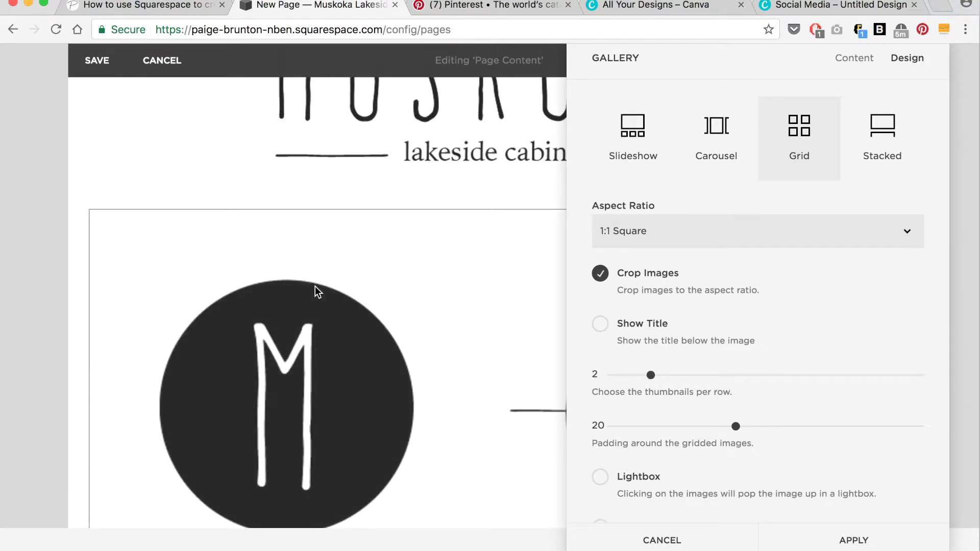
pyautogui.scroll(-2, 332, 294)
pyautogui.moveTo(732, 425); pyautogui.dragTo(855, 426)
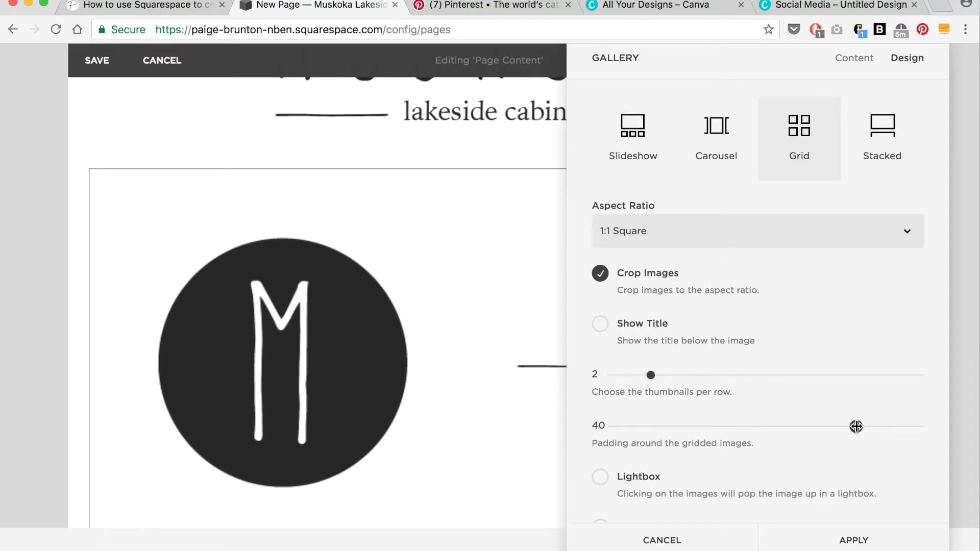
pyautogui.click(839, 540)
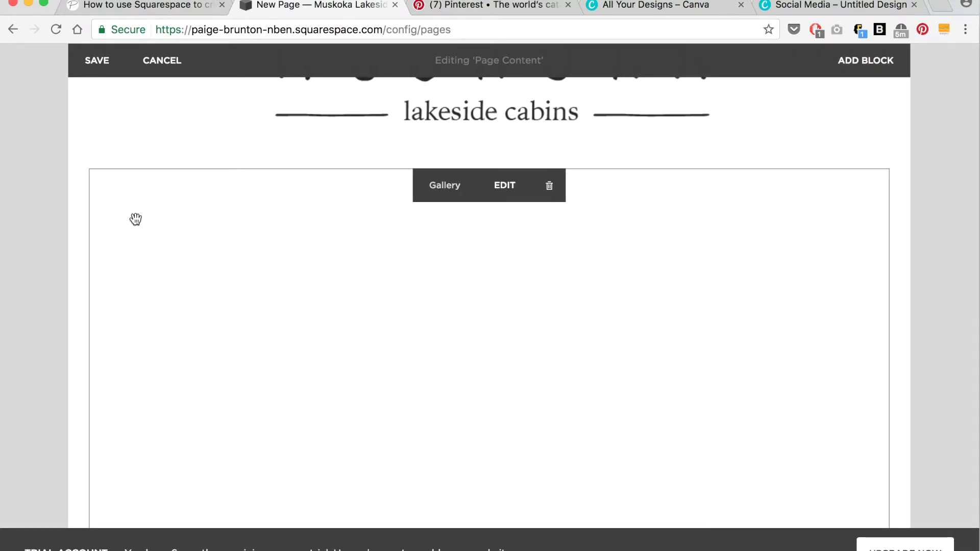
# - Insert two Spacer blocks next to the logo gallery
pyautogui.scroll(4, 135, 220)
pyautogui.scroll(-5, 135, 220)
pyautogui.scroll(3, 136, 219)
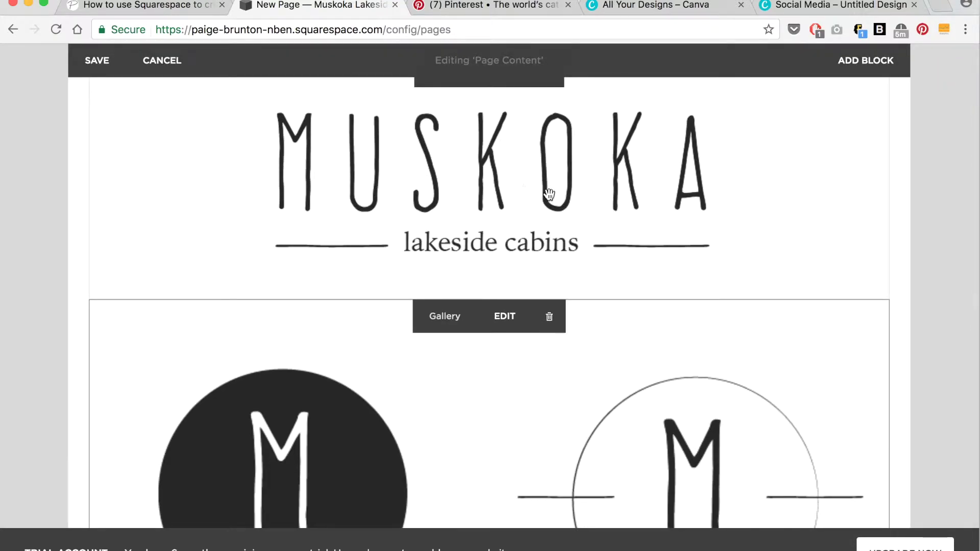
pyautogui.scroll(-3, 461, 207)
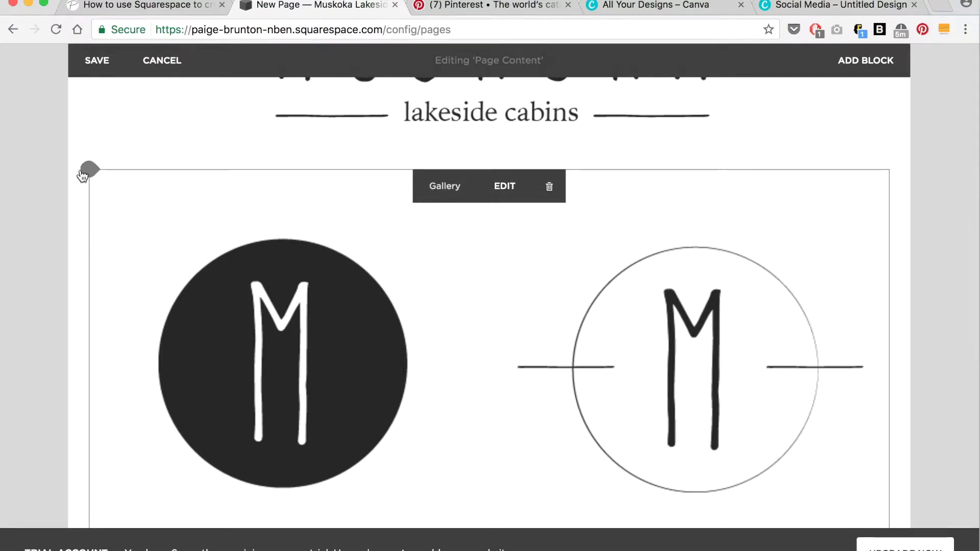
pyautogui.click(90, 174)
pyautogui.scroll(-5, 182, 290)
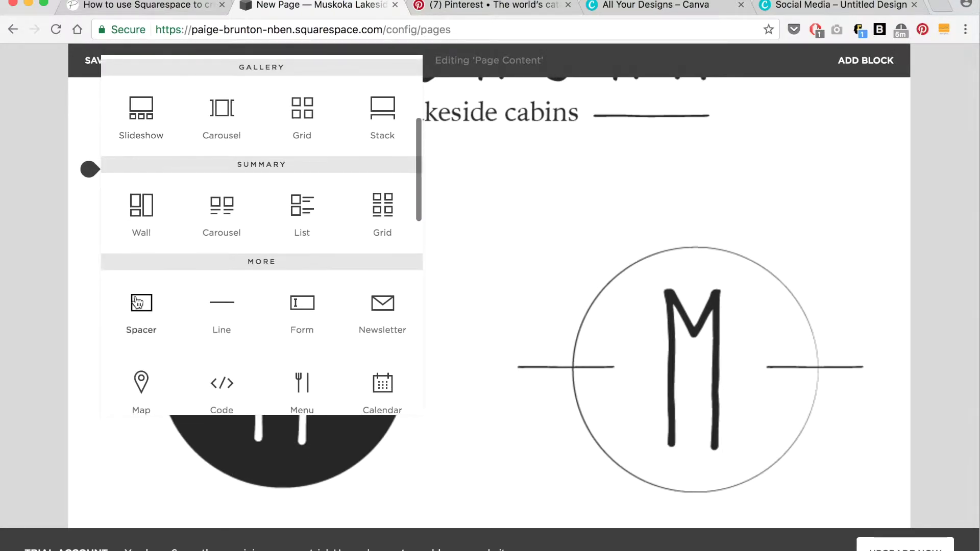
pyautogui.click(122, 273)
pyautogui.click(90, 170)
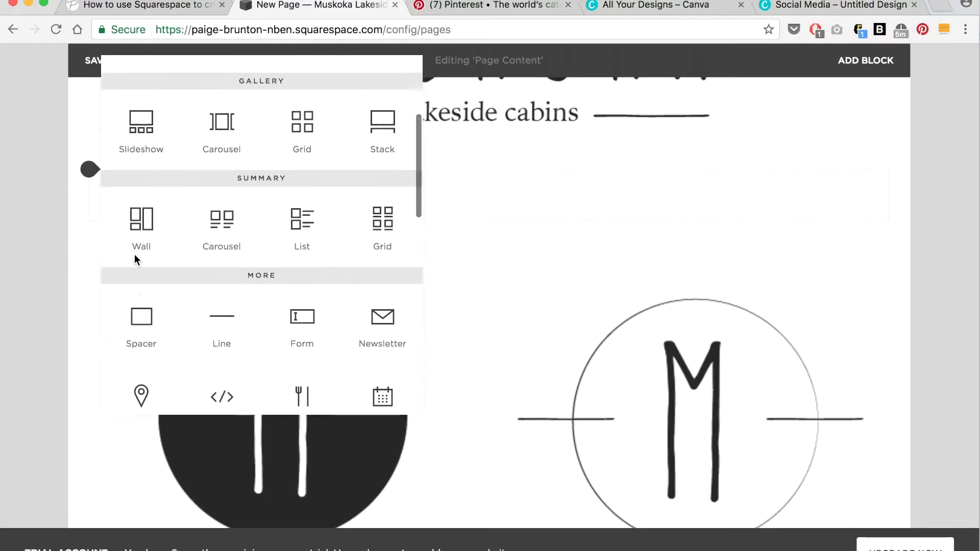
pyautogui.scroll(-1, 134, 256)
pyautogui.click(146, 300)
# - Arrange the gallery between left and right spacers and resize them to centre the logos
pyautogui.moveTo(133, 244); pyautogui.dragTo(103, 193)
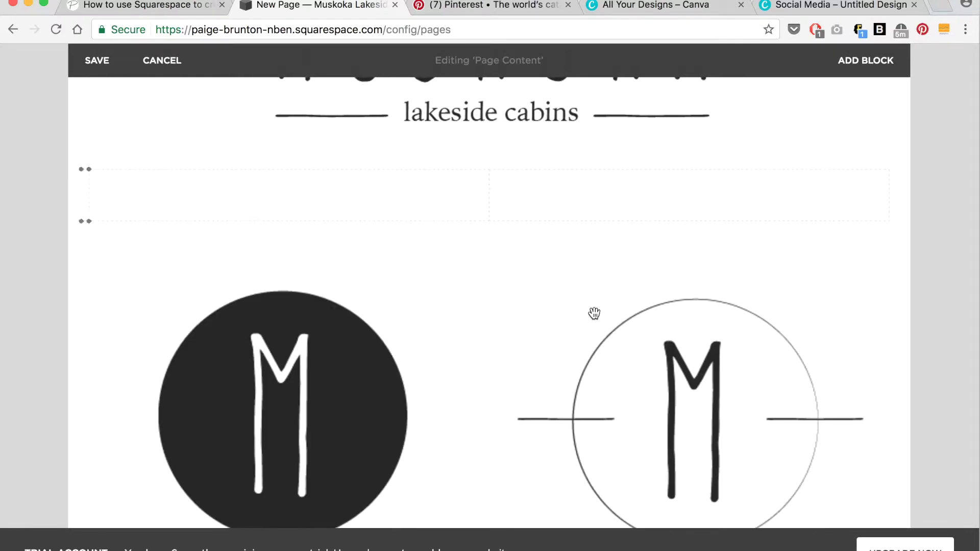
pyautogui.moveTo(487, 286); pyautogui.dragTo(291, 199)
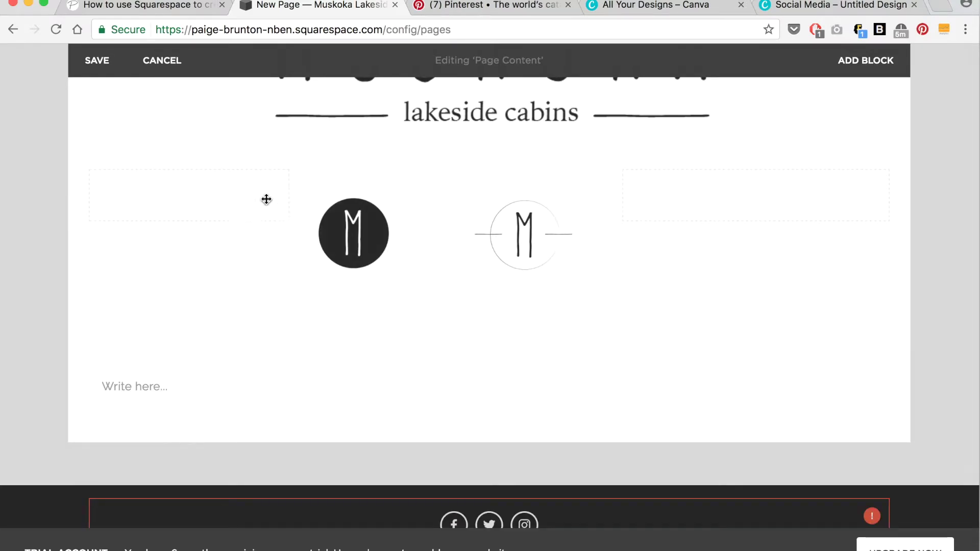
pyautogui.moveTo(623, 195); pyautogui.dragTo(734, 194)
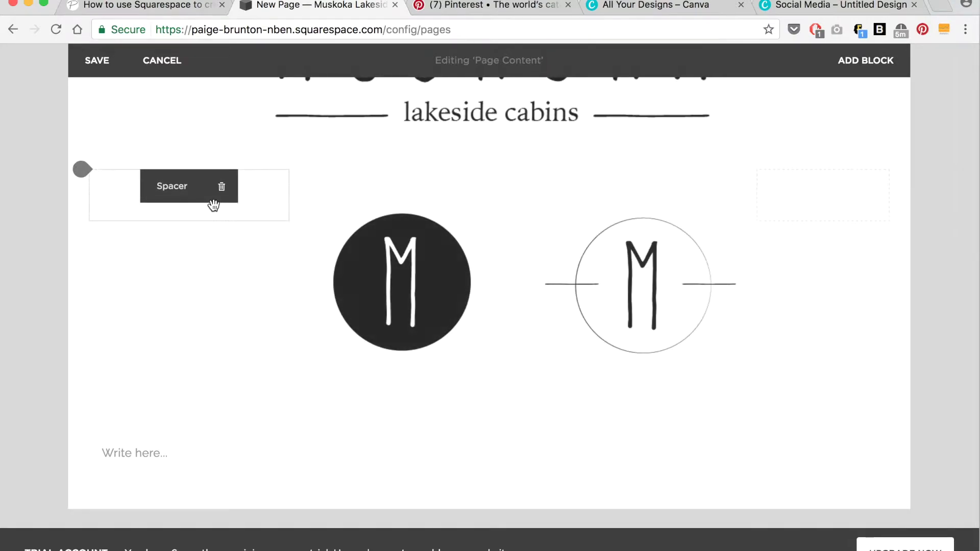
pyautogui.moveTo(287, 189); pyautogui.dragTo(238, 190)
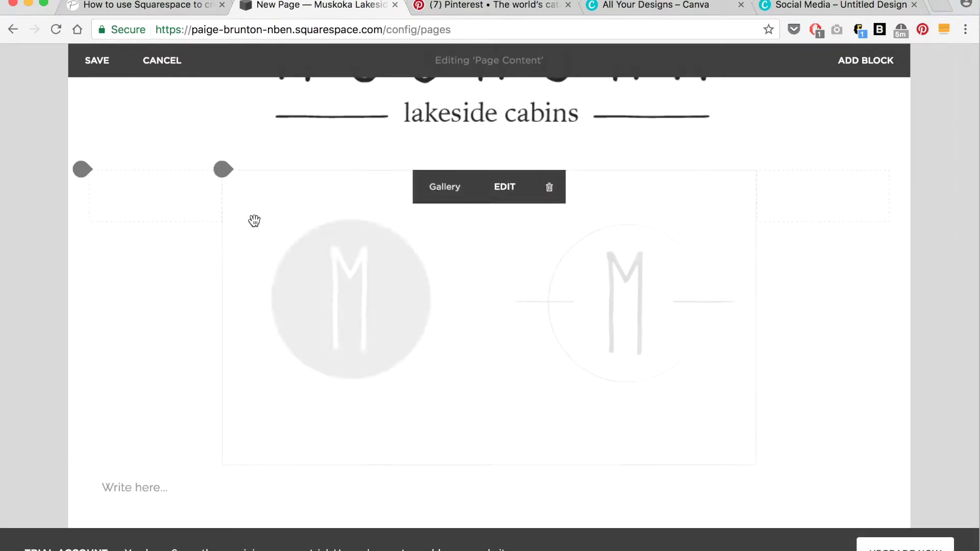
pyautogui.scroll(3, 254, 220)
pyautogui.scroll(1, 254, 220)
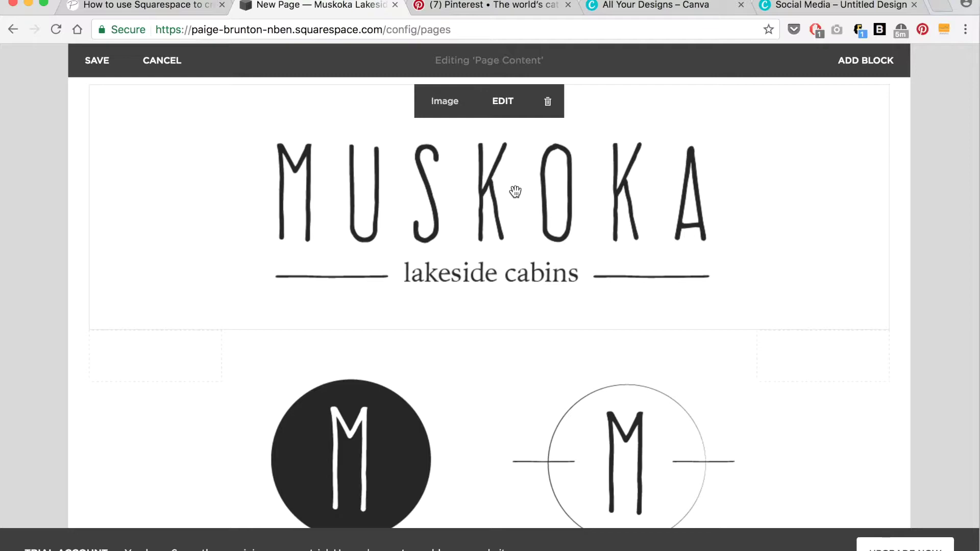
pyautogui.scroll(-5, 516, 191)
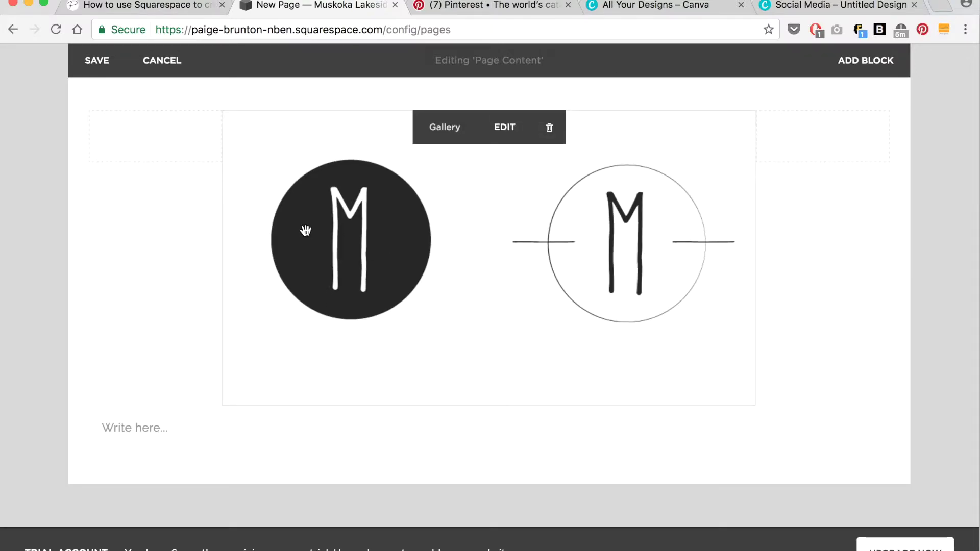
# - Add a spacer below the gallery and click into the empty text block
pyautogui.click(82, 405)
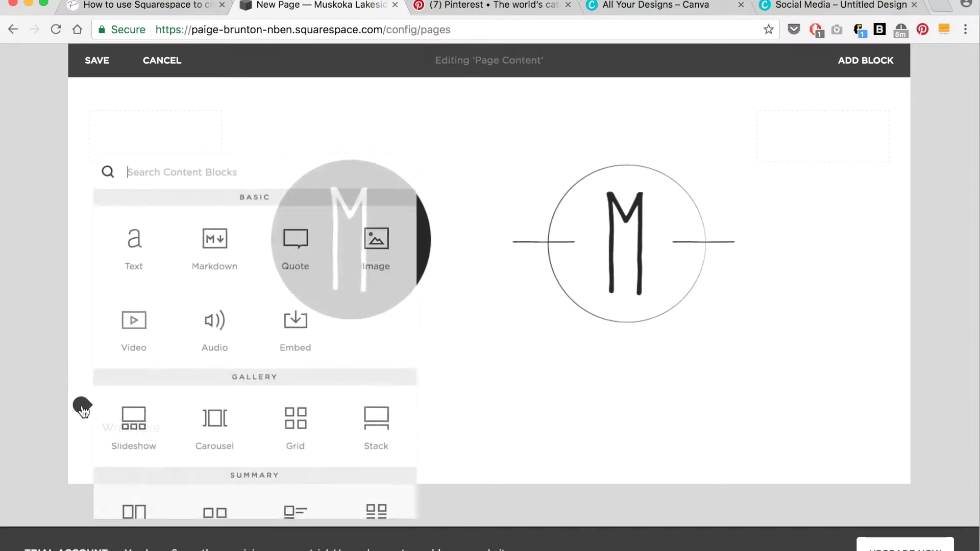
pyautogui.scroll(-5, 127, 379)
pyautogui.click(130, 375)
pyautogui.scroll(5, 186, 166)
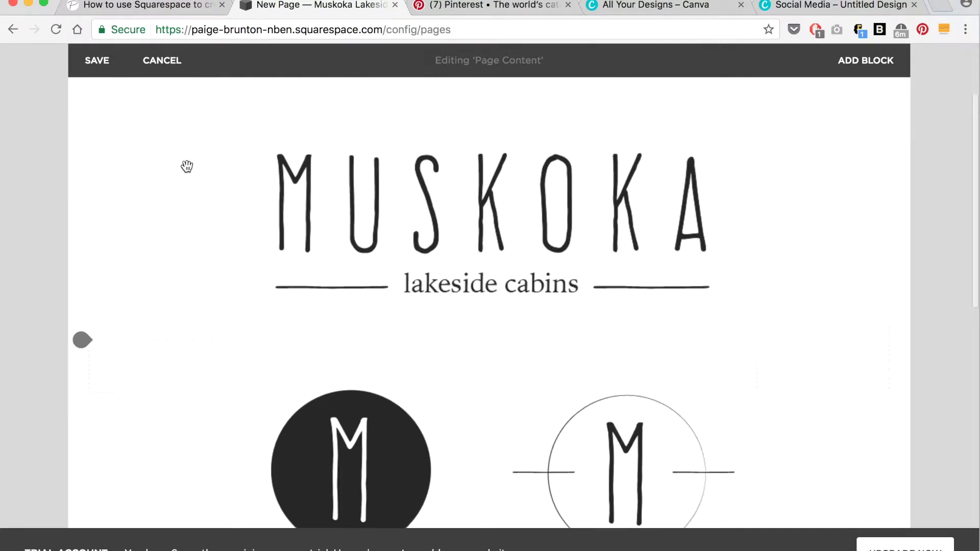
pyautogui.scroll(-3, 170, 264)
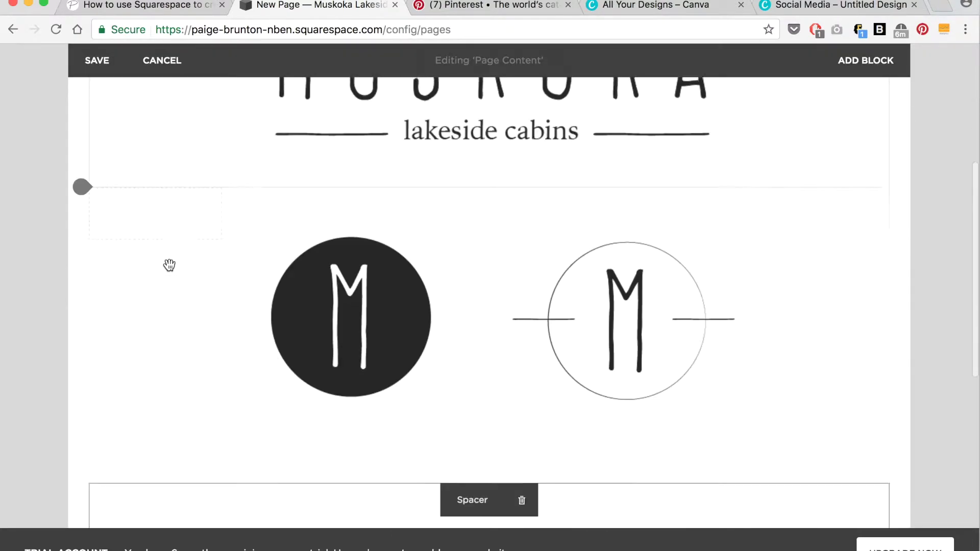
pyautogui.scroll(-4, 168, 265)
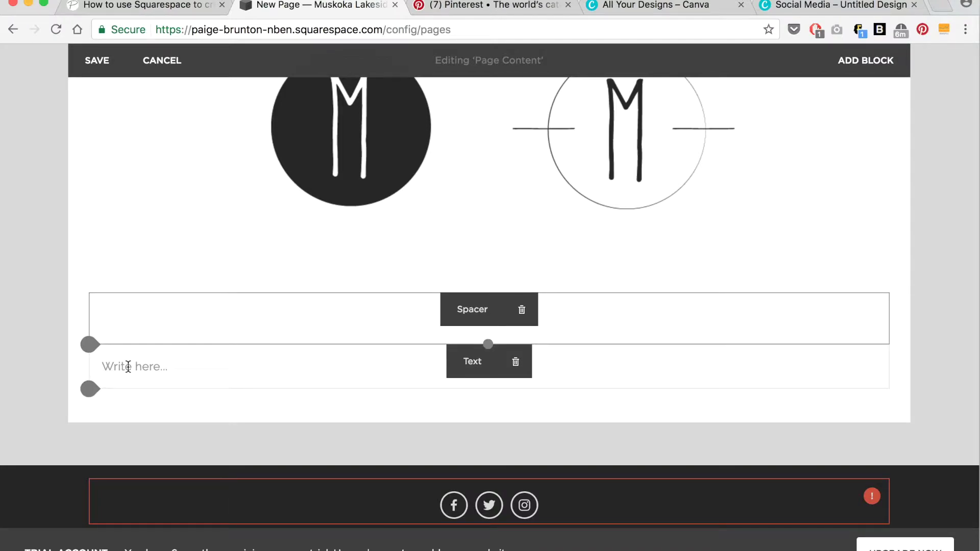
pyautogui.click(128, 366)
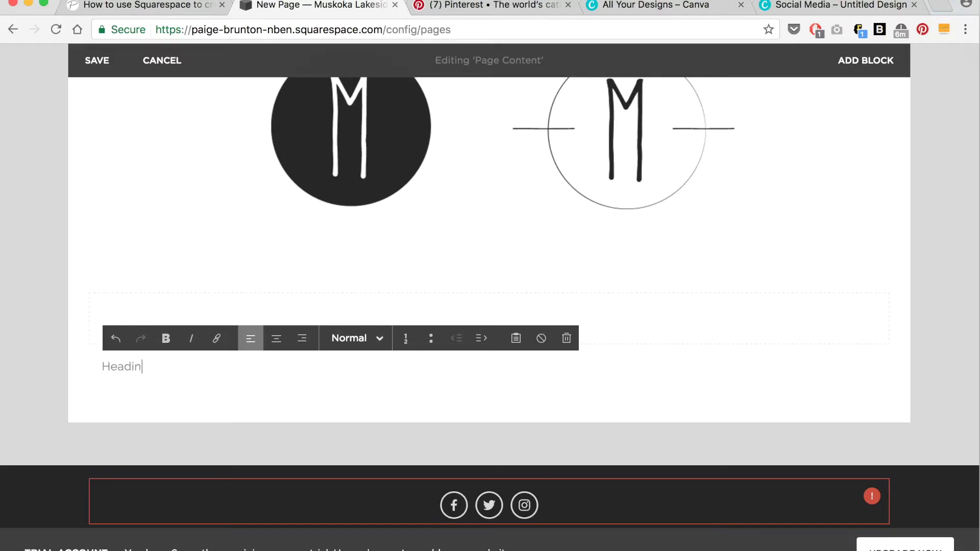
# - Type the sample lines Heading 1, Heading 2, Heading 3, Body, Link and Quote
pyautogui.write('Heading 1')
pyautogui.press('Return')
pyautogui.write('Heading')
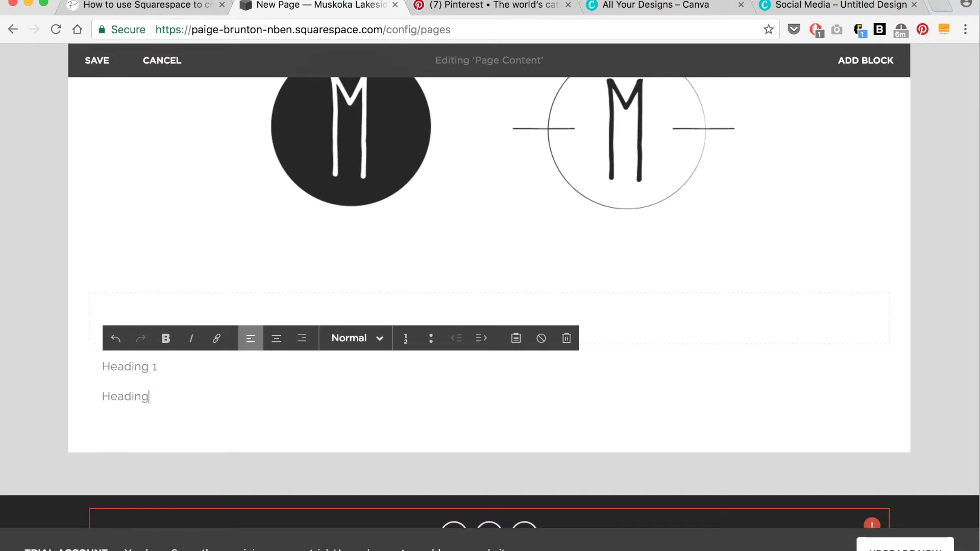
pyautogui.write(' 2')
pyautogui.press('Return')
pyautogui.write('He')
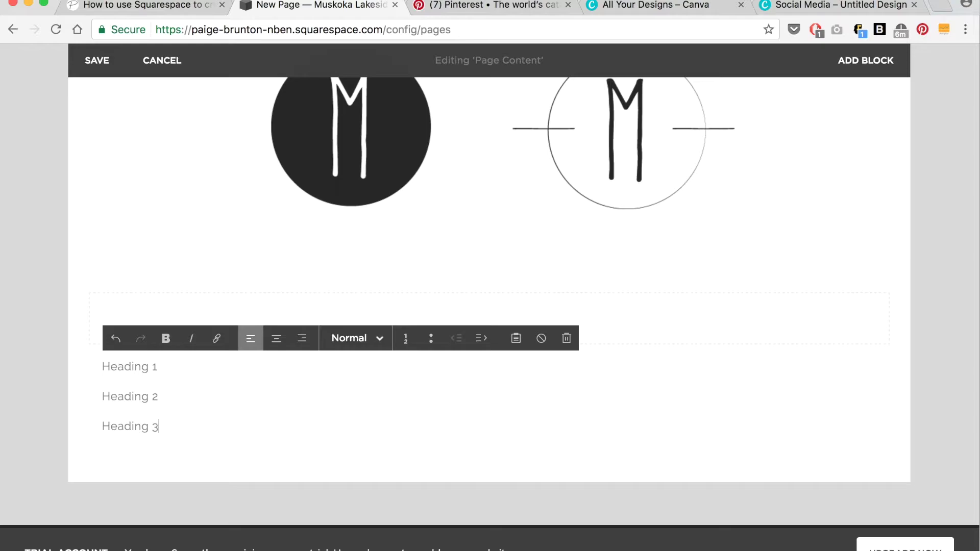
pyautogui.write('ading 3')
pyautogui.press('Return')
pyautogui.write('Body')
pyautogui.press('Return')
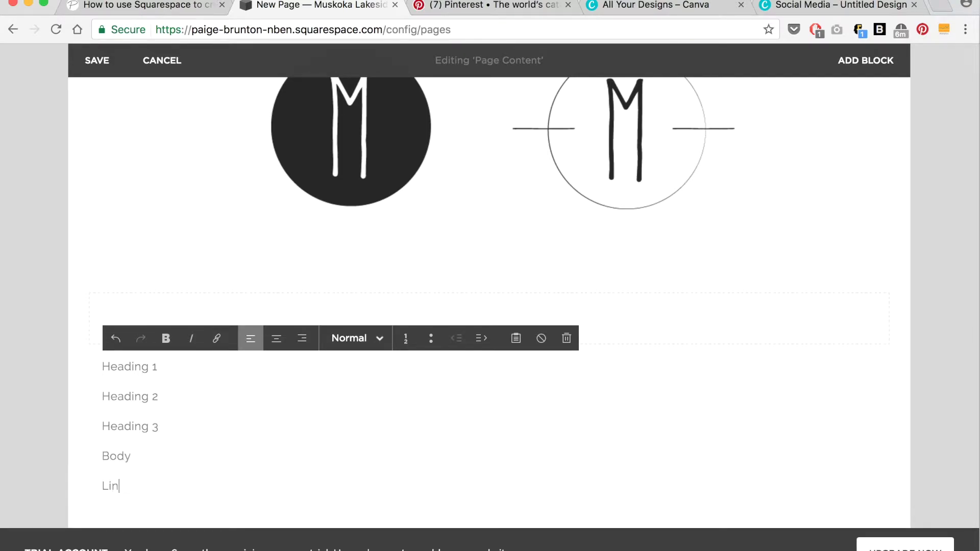
pyautogui.write('Link')
pyautogui.press('Return')
pyautogui.write('Quote')
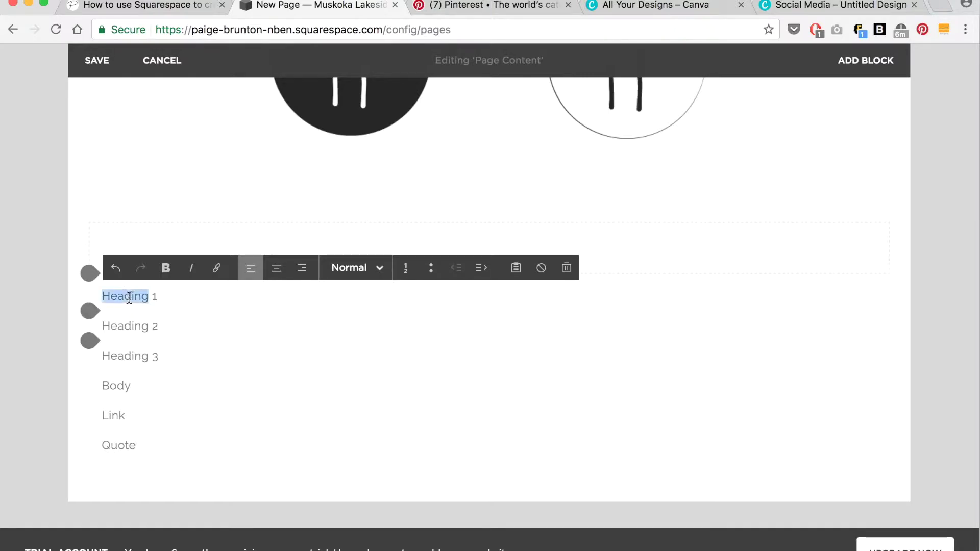
# - Style the first three lines as Heading 1, Heading 2 and Heading 3
pyautogui.moveTo(91, 298); pyautogui.dragTo(90, 298)
pyautogui.click(349, 268)
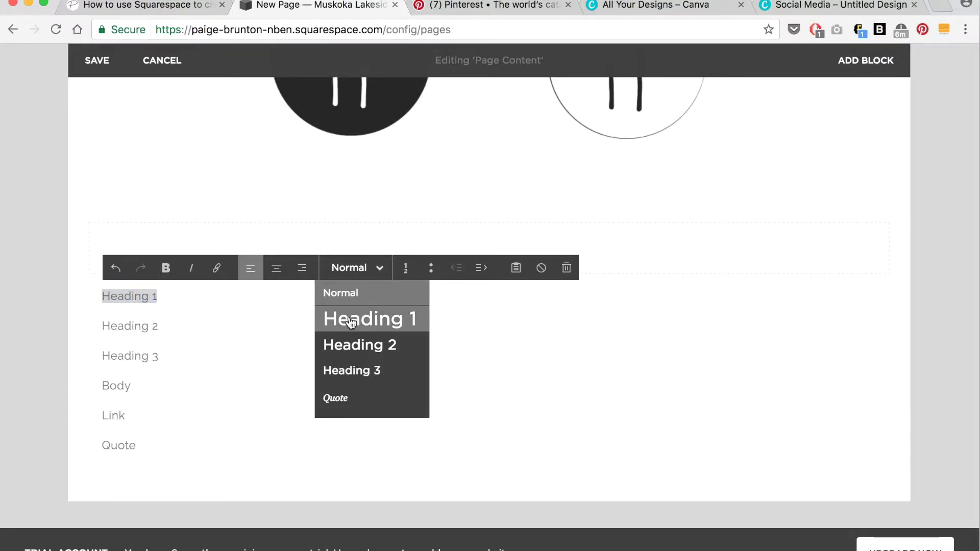
pyautogui.click(351, 322)
pyautogui.click(131, 343)
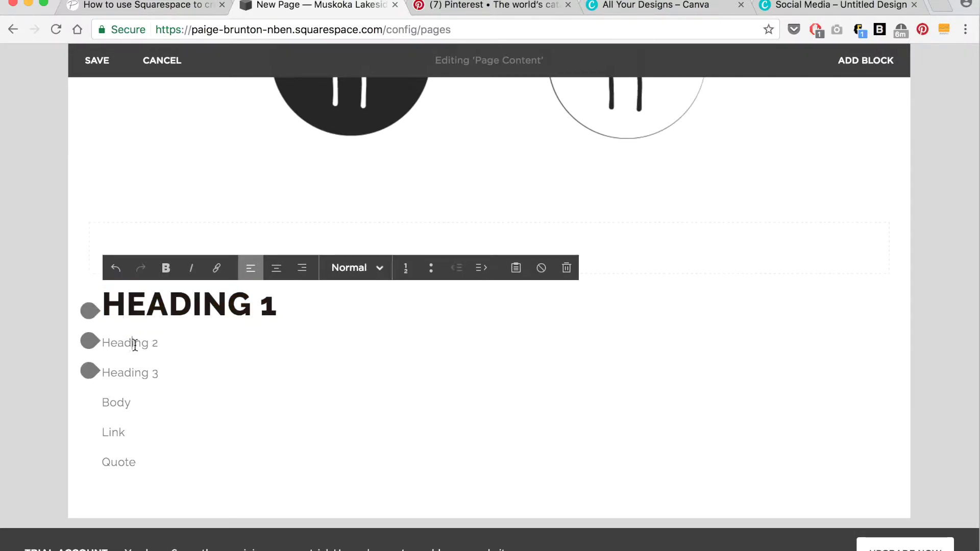
pyautogui.tripleClick(143, 343)
pyautogui.click(351, 269)
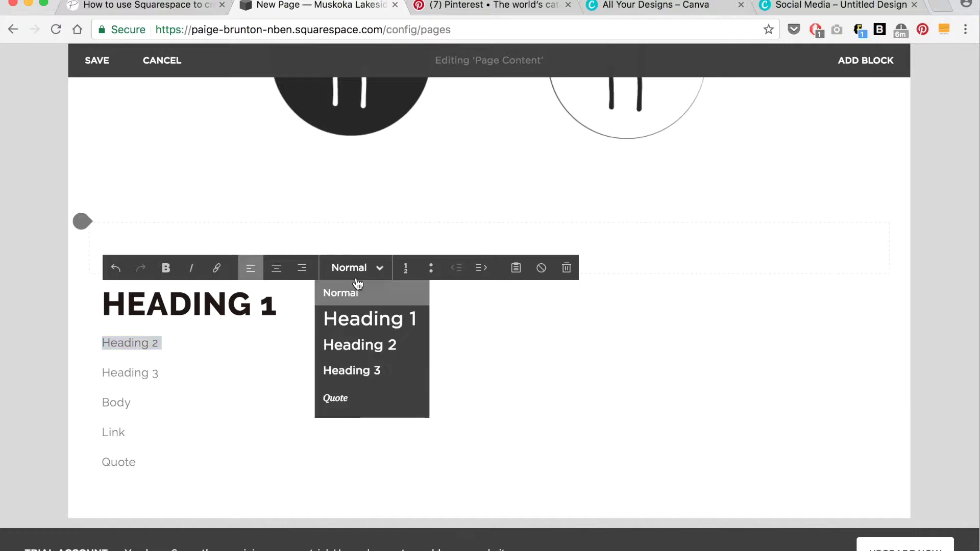
pyautogui.click(363, 357)
pyautogui.tripleClick(149, 414)
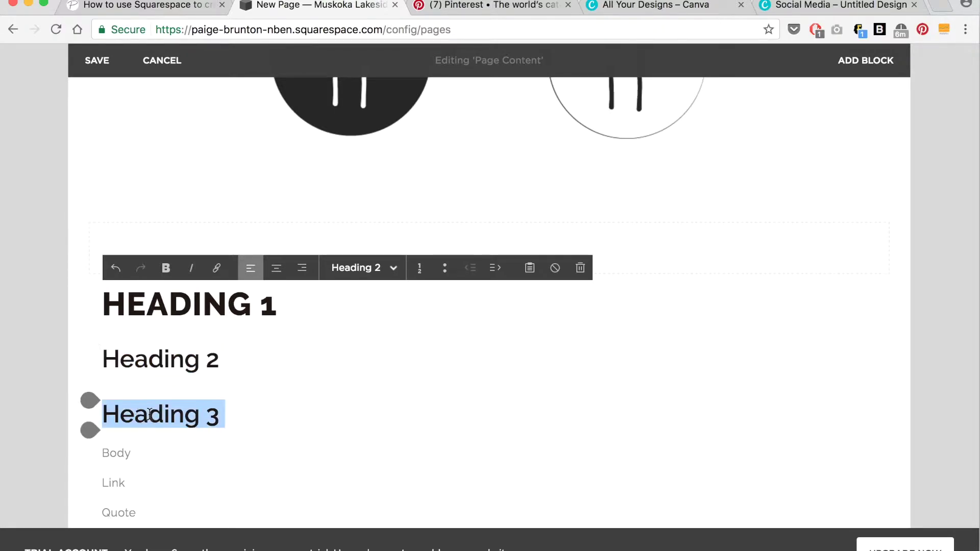
pyautogui.click(361, 268)
pyautogui.click(350, 369)
# - Set the Body line to normal text and link the 'Link' line to the Mood Board page
pyautogui.tripleClick(160, 391)
pyautogui.click(360, 217)
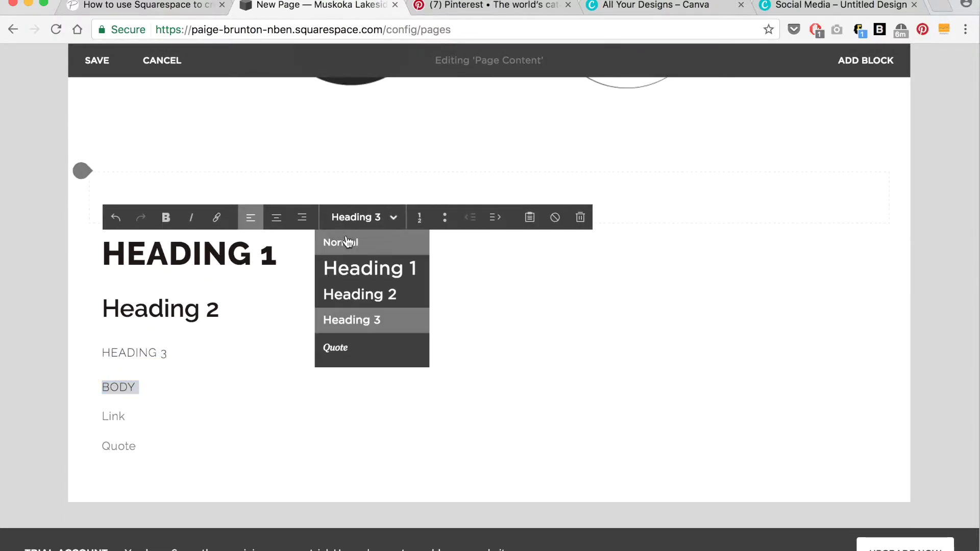
pyautogui.click(341, 241)
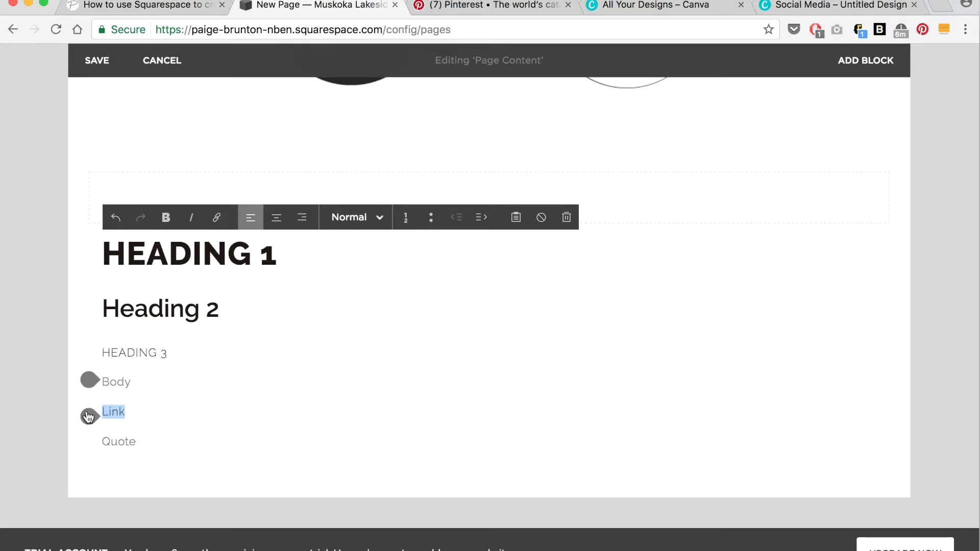
pyautogui.click(218, 216)
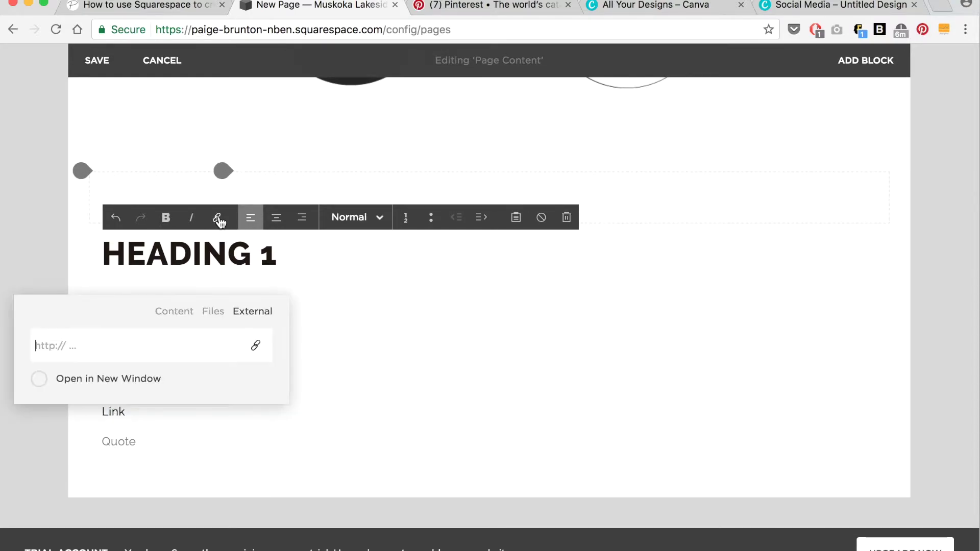
pyautogui.click(176, 316)
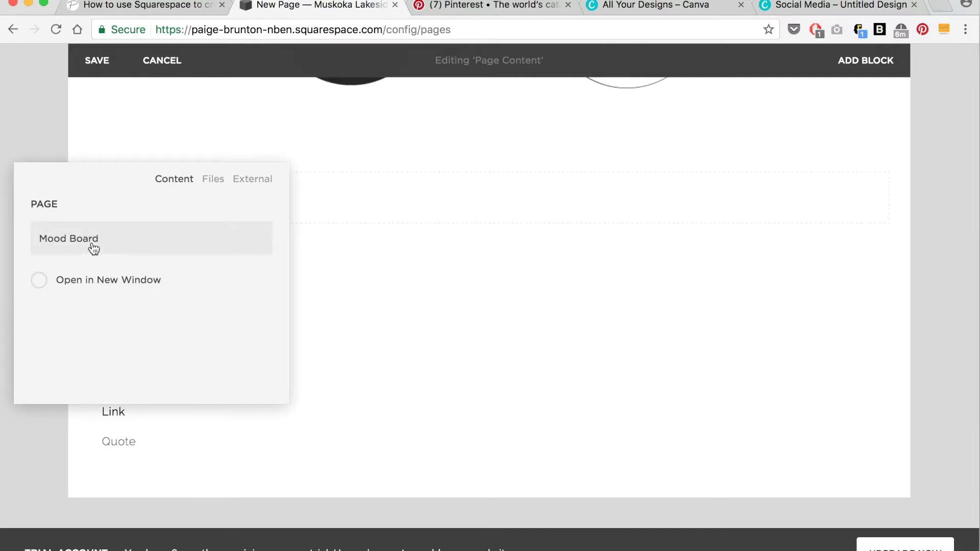
pyautogui.click(124, 238)
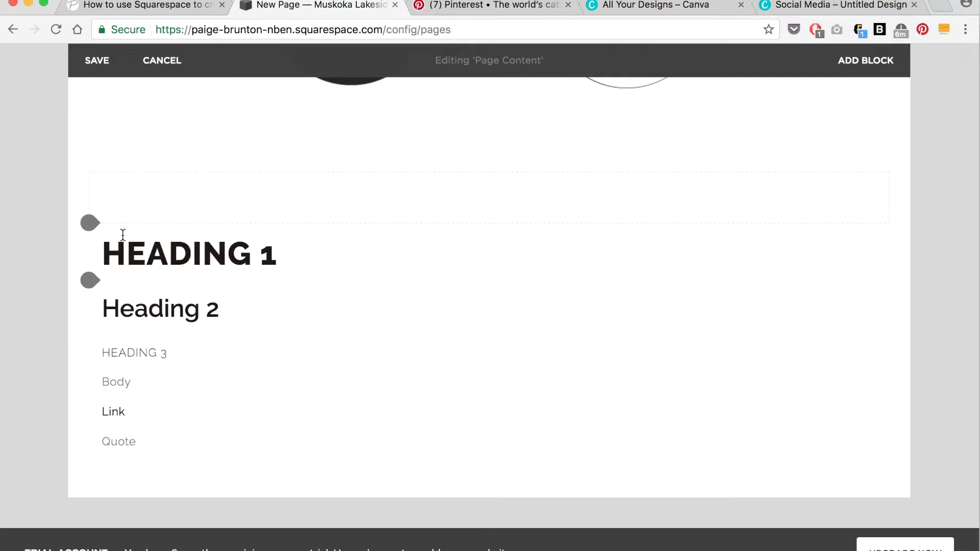
# - Format the Quote line as a blockquote
pyautogui.doubleClick(124, 443)
pyautogui.click(350, 217)
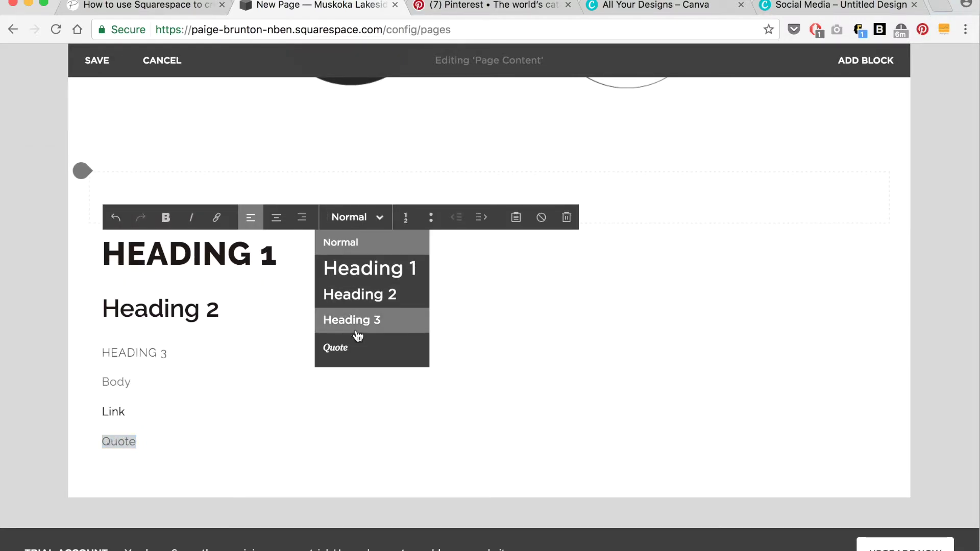
pyautogui.click(342, 351)
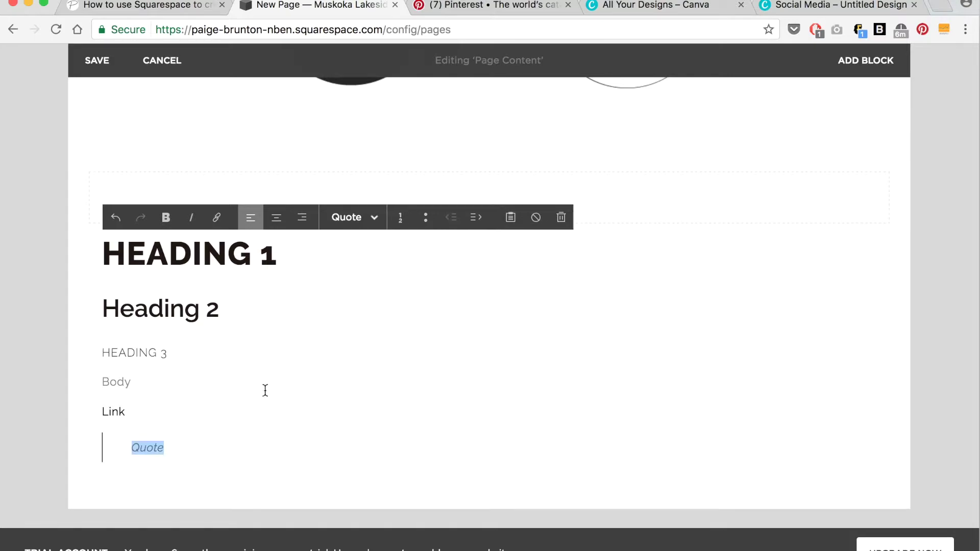
pyautogui.click(158, 379)
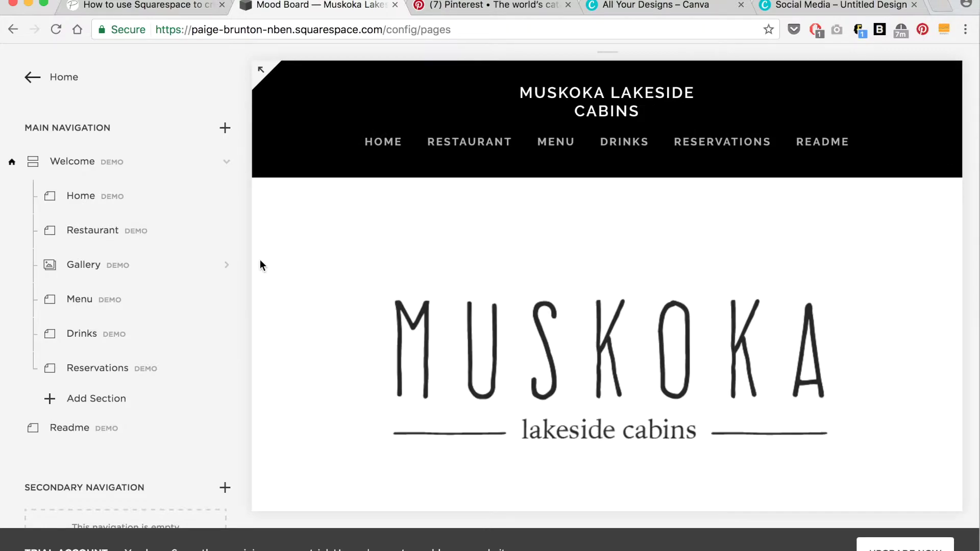
# - Open Design > Style Editor from the main menu and filter it to Heading 1 settings
pyautogui.scroll(-10, 260, 264)
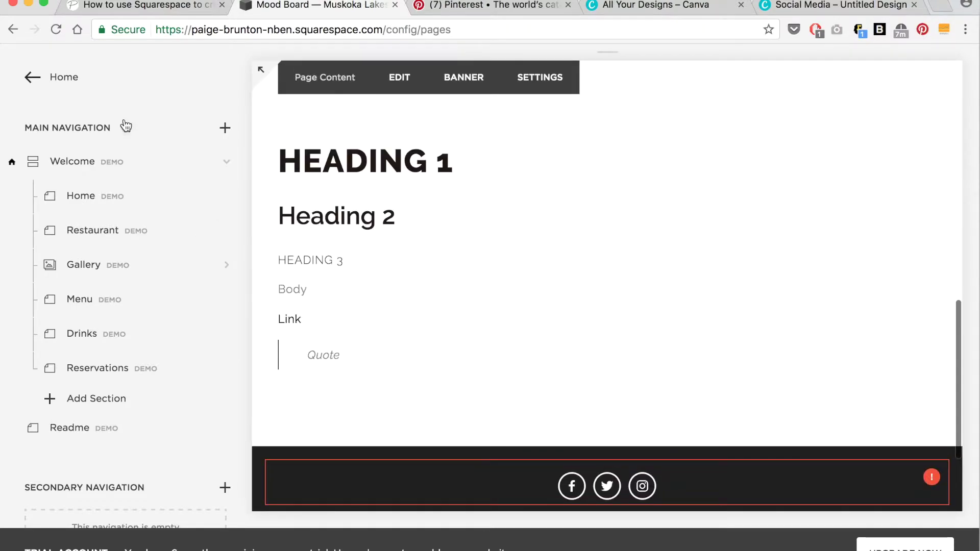
pyautogui.click(59, 76)
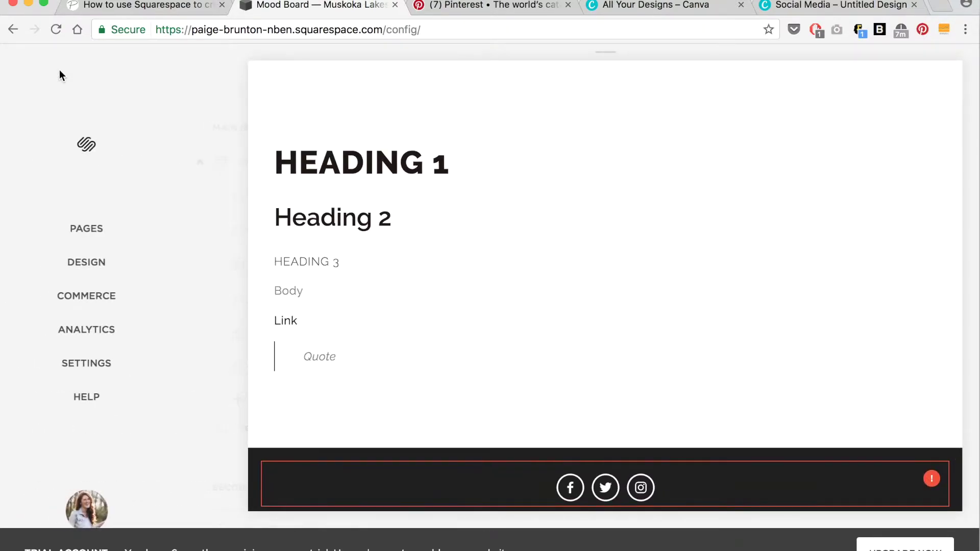
pyautogui.click(96, 262)
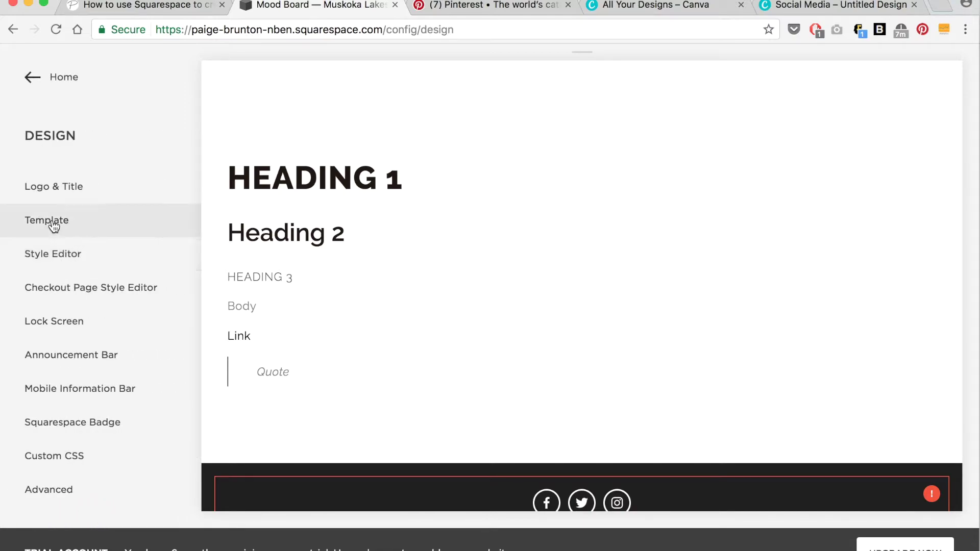
pyautogui.click(51, 250)
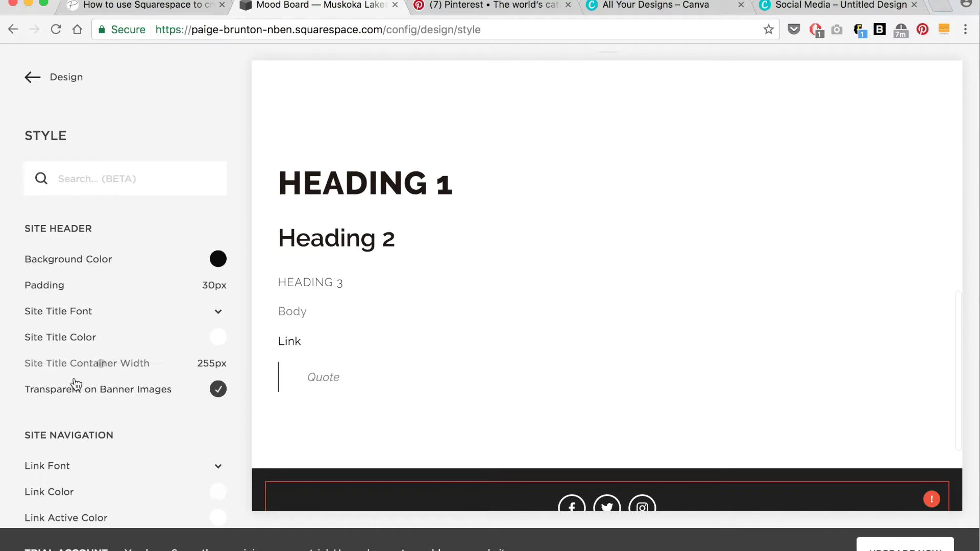
pyautogui.scroll(-6, 76, 384)
pyautogui.scroll(5, 75, 382)
pyautogui.scroll(-12, 73, 380)
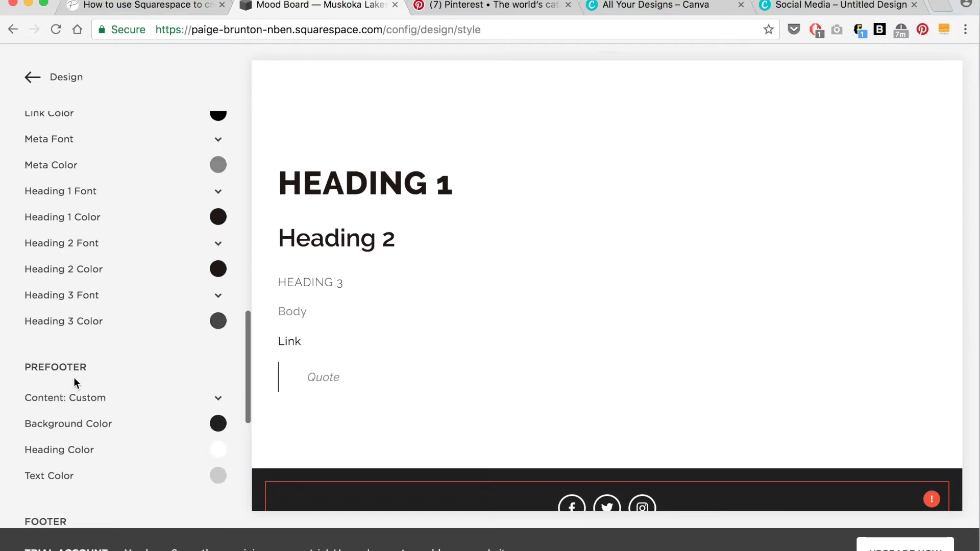
pyautogui.scroll(10, 73, 378)
pyautogui.scroll(3, 74, 378)
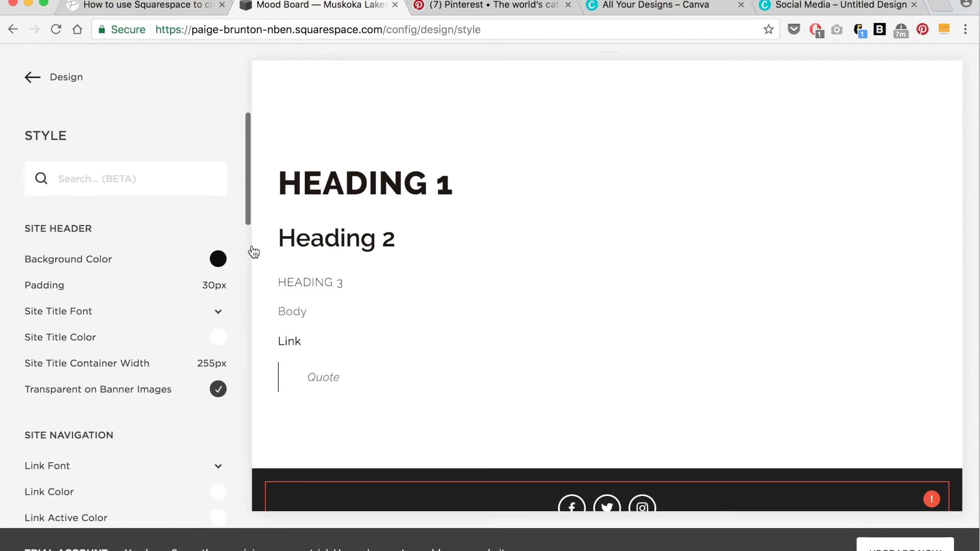
pyautogui.click(332, 190)
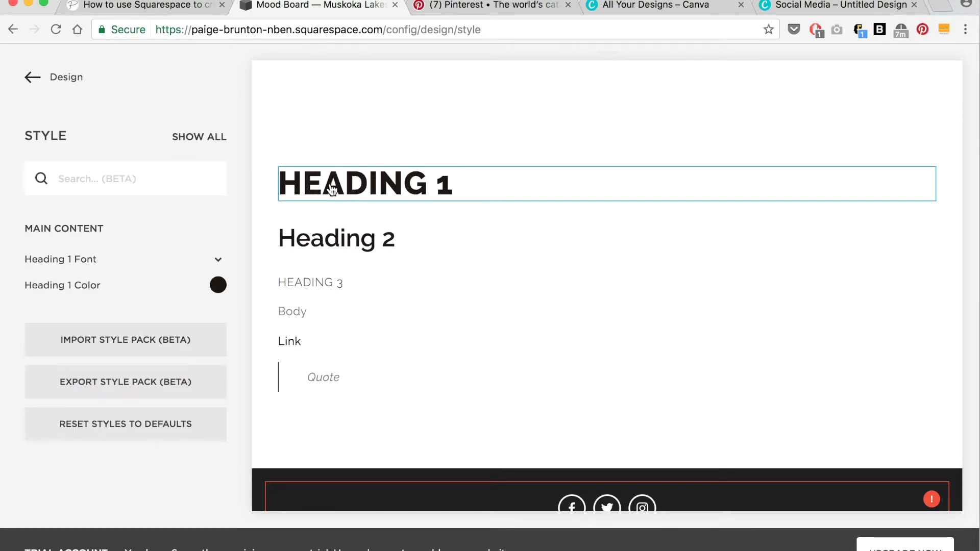
# - Set the Heading 1 font family to Brandon Grotesque, keeping the normal style
pyautogui.click(85, 263)
pyautogui.click(68, 183)
pyautogui.scroll(-10, 110, 313)
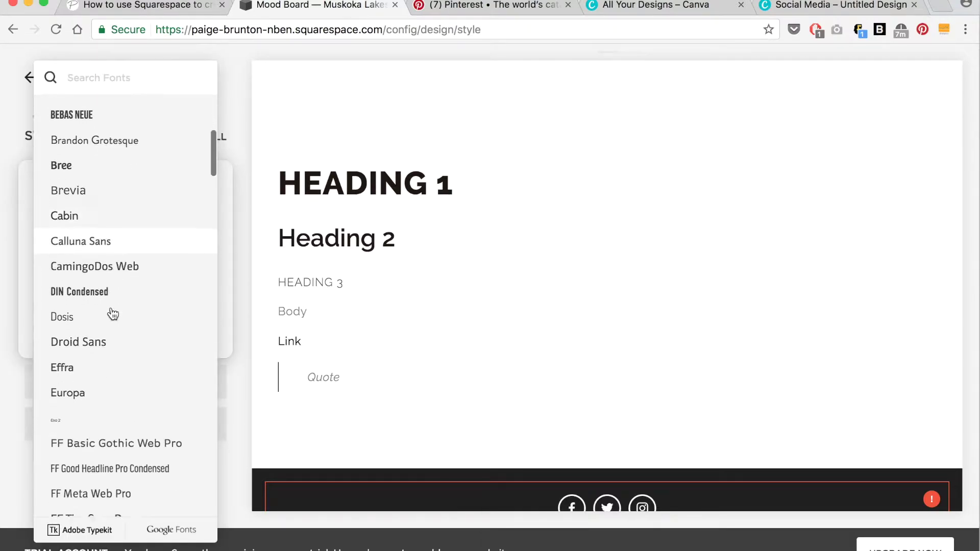
pyautogui.scroll(10, 113, 313)
pyautogui.click(99, 230)
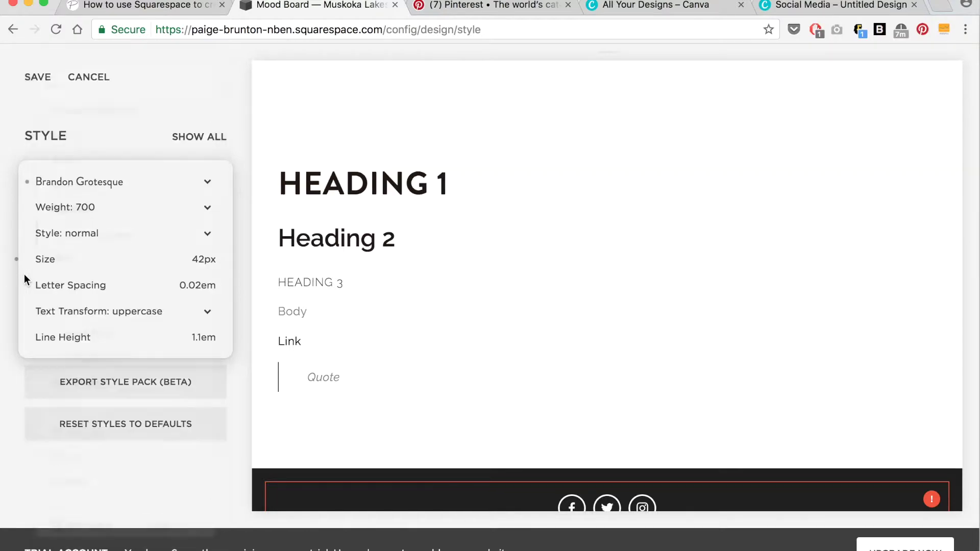
pyautogui.click(92, 233)
pyautogui.click(93, 234)
pyautogui.click(240, 296)
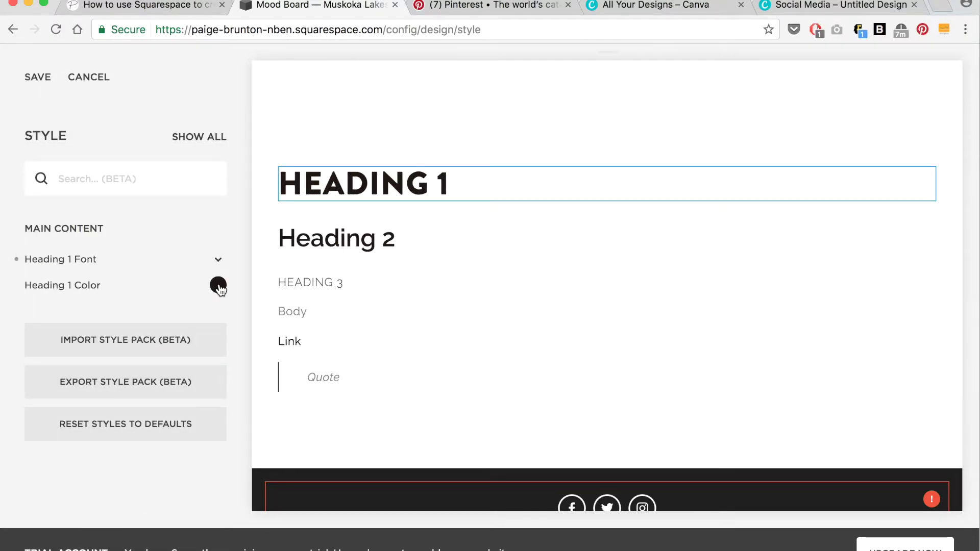
pyautogui.scroll(8, 539, 288)
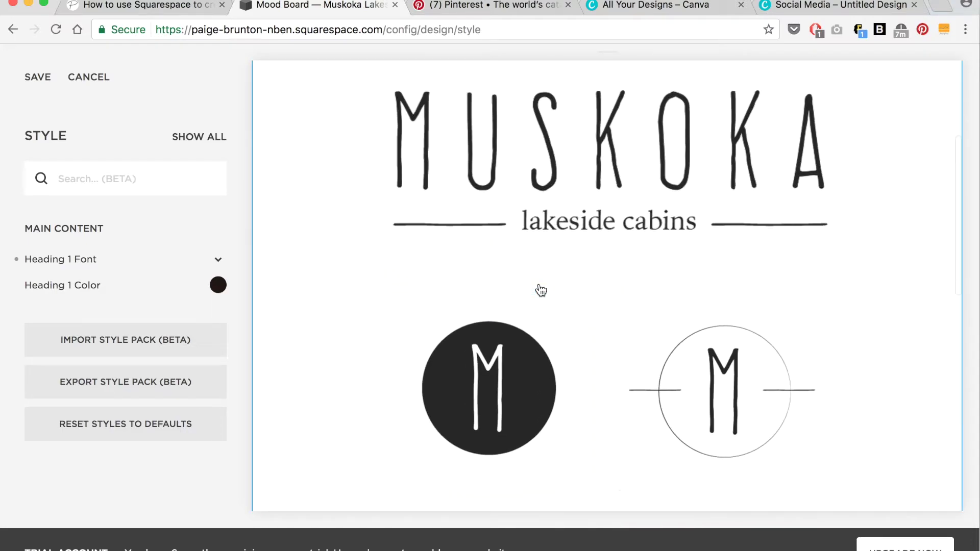
pyautogui.scroll(-3, 453, 363)
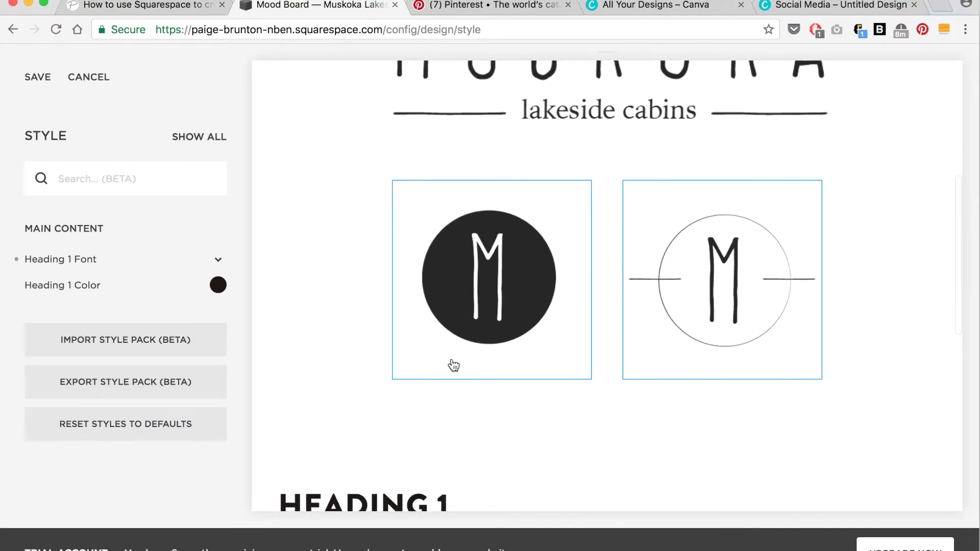
pyautogui.scroll(-5, 482, 284)
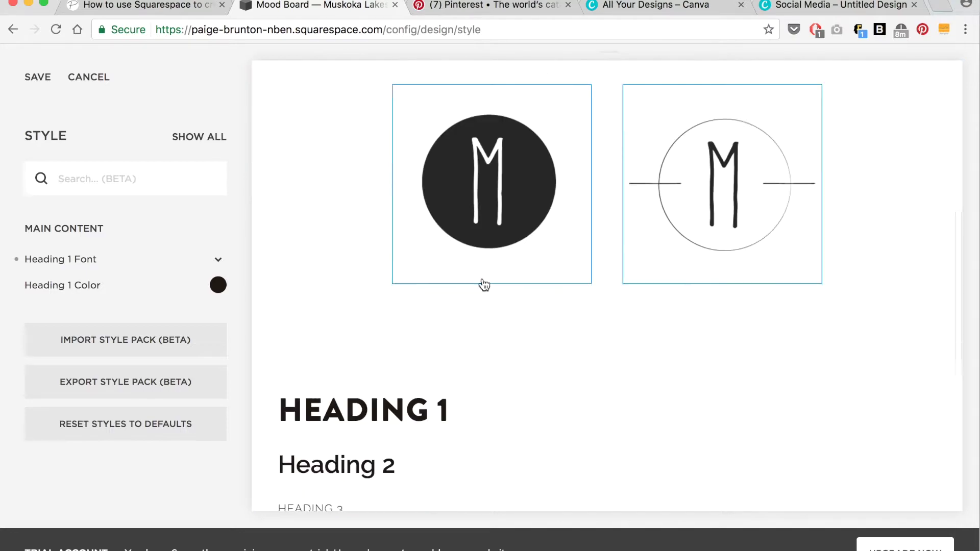
pyautogui.scroll(-2, 482, 284)
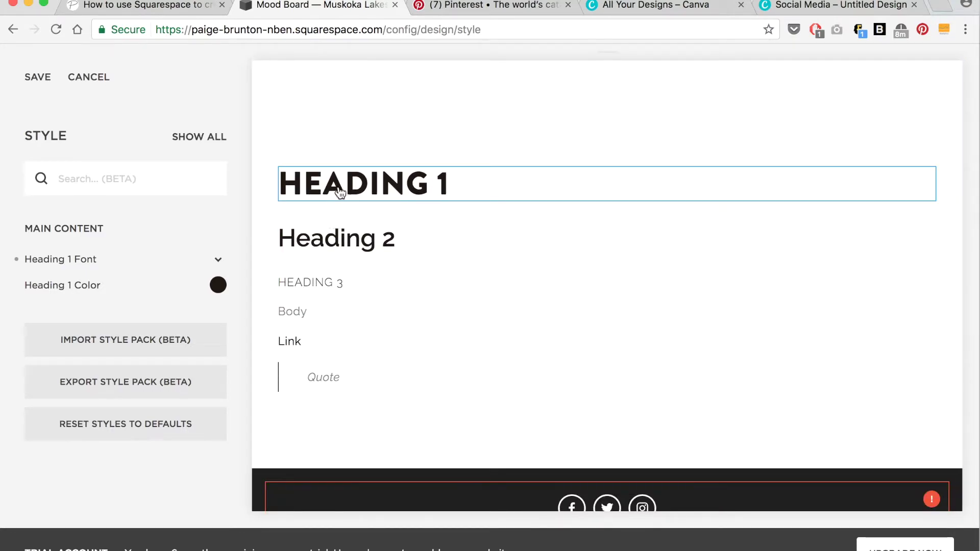
# - Select grey #262626 in the Notes Color codes note, then return to Squarespace's style settings
pyautogui.moveTo(306, 545)
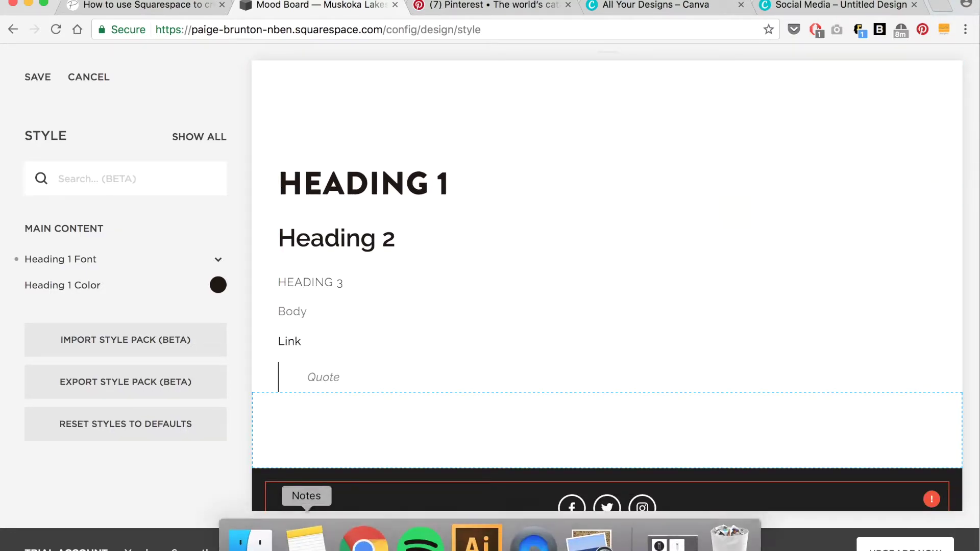
pyautogui.click(305, 540)
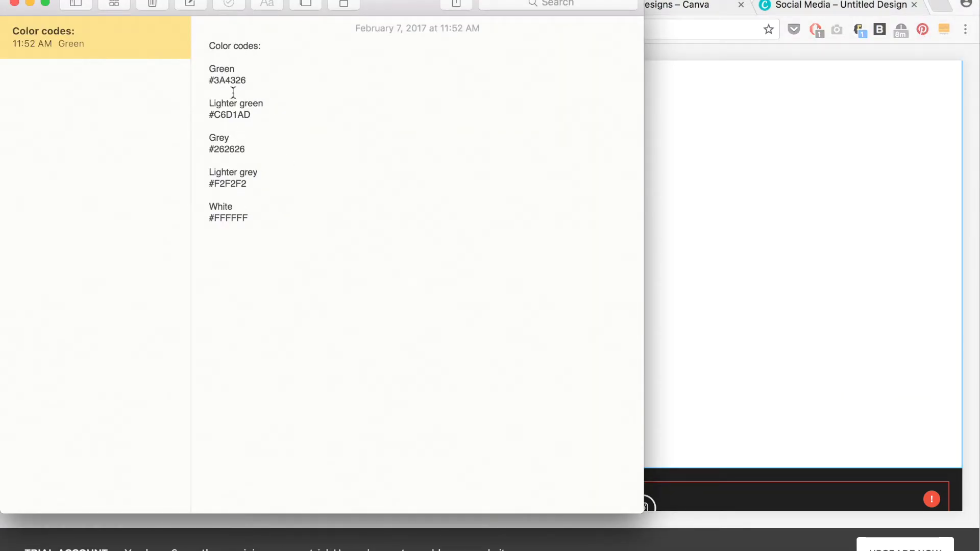
pyautogui.click(250, 148)
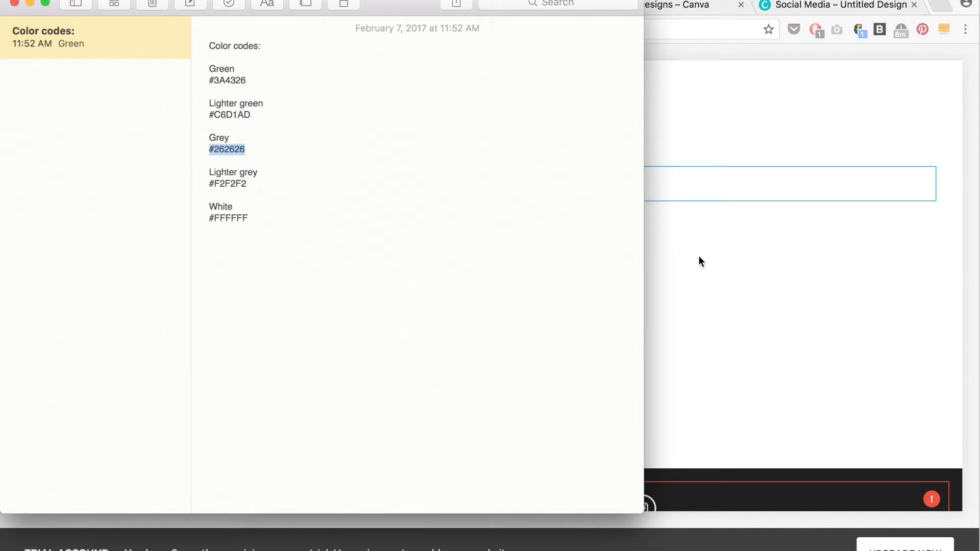
pyautogui.click(698, 261)
# - Set the Heading 1 colour to the grey #262626
pyautogui.click(219, 285)
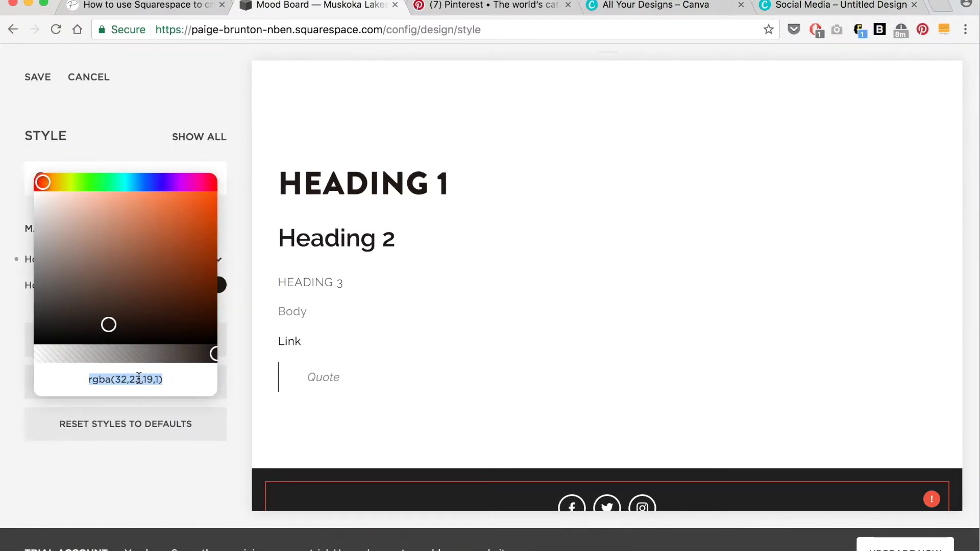
pyautogui.write('#262626')
pyautogui.click(10, 231)
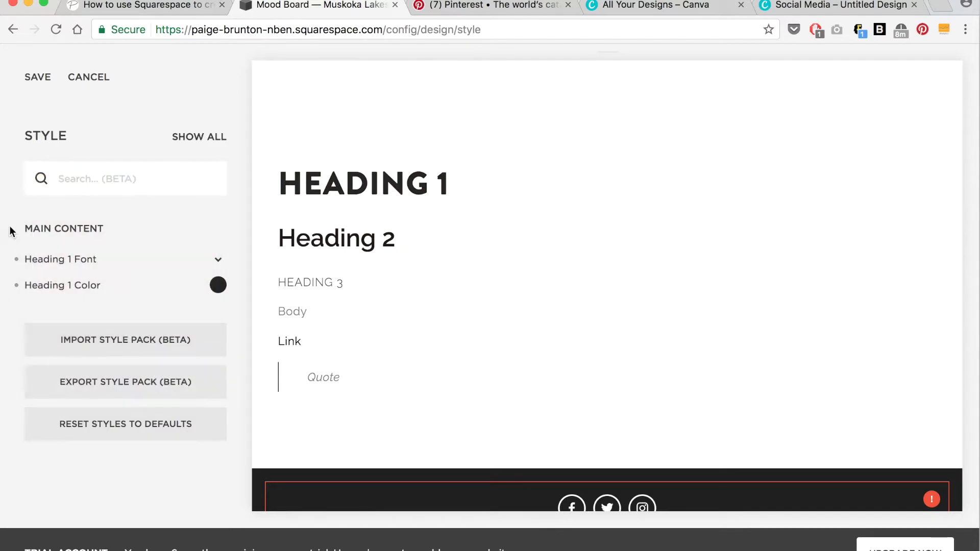
# - Restyle Heading 2 as Brandon Grotesque, uppercase, weight 700, with slightly wider letter spacing
pyautogui.click(322, 240)
pyautogui.click(218, 260)
pyautogui.click(67, 187)
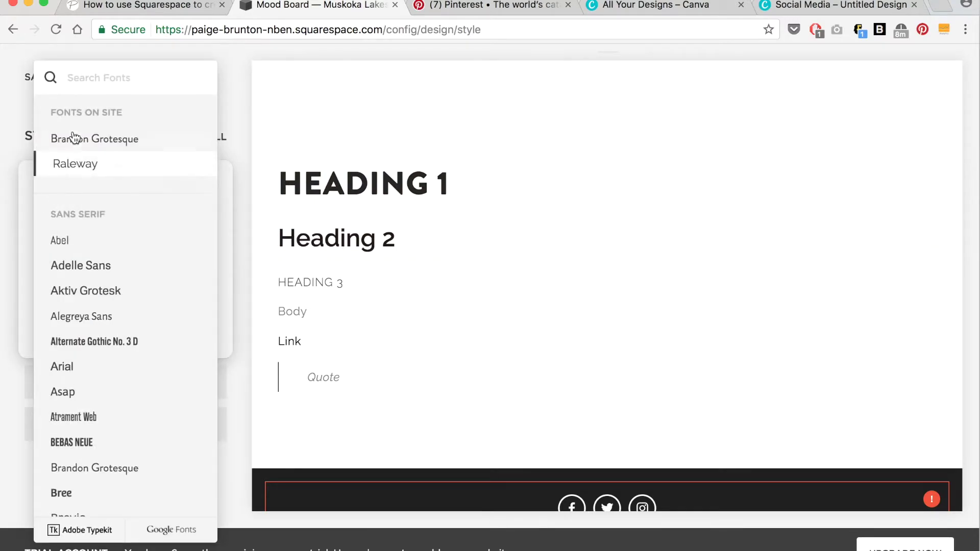
pyautogui.click(72, 136)
pyautogui.click(111, 317)
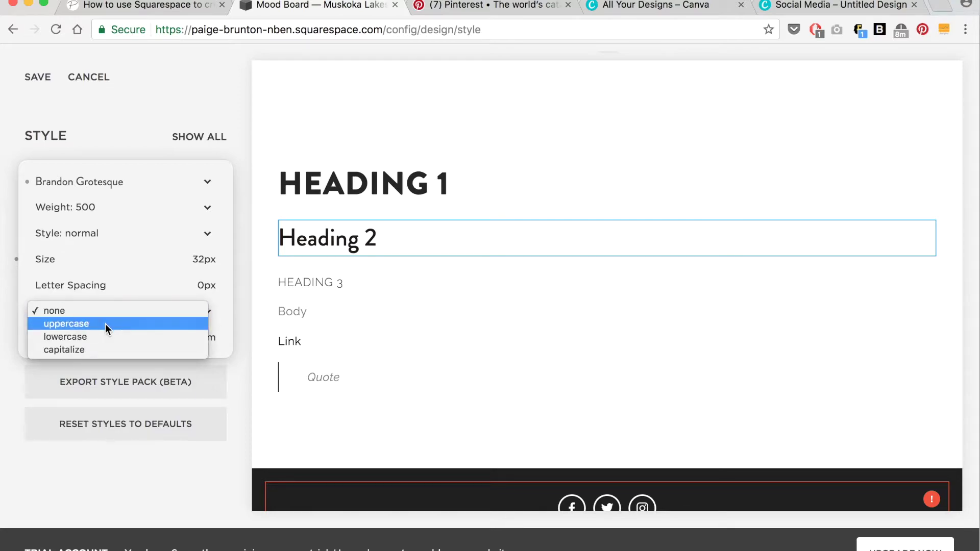
pyautogui.click(105, 326)
pyautogui.click(142, 209)
pyautogui.click(180, 260)
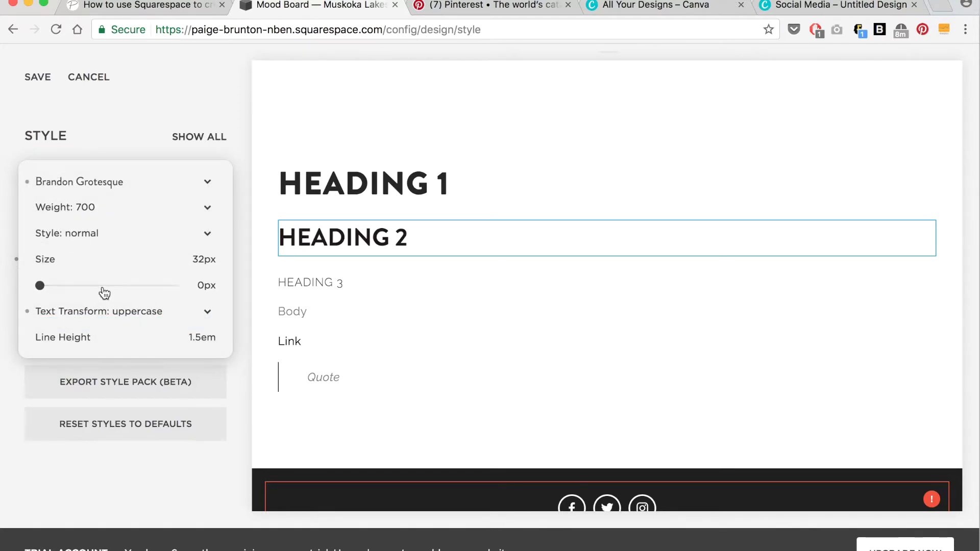
pyautogui.moveTo(38, 285); pyautogui.dragTo(50, 286)
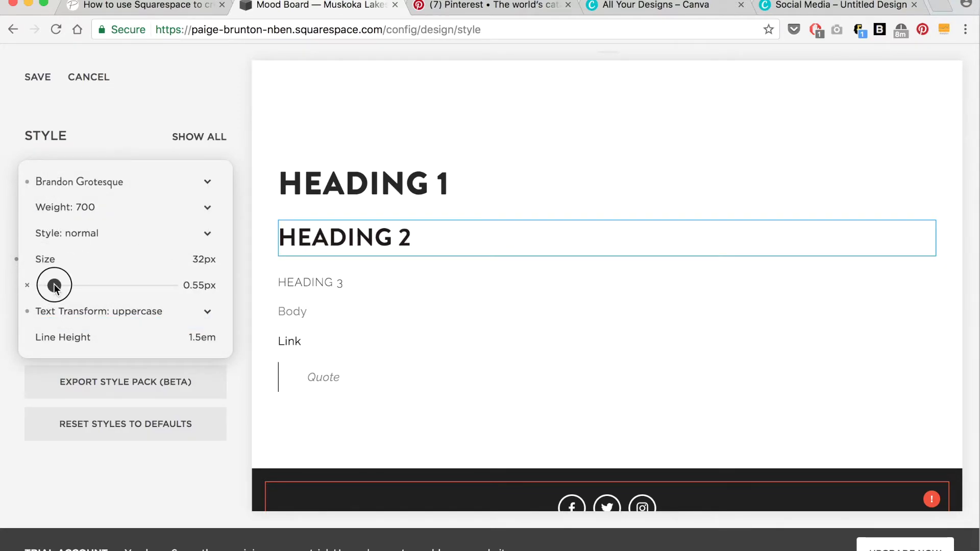
pyautogui.click(94, 147)
# - Set the Heading 2 colour to a mid-grey, starting from #F2F2F2 and darkening it
pyautogui.click(299, 548)
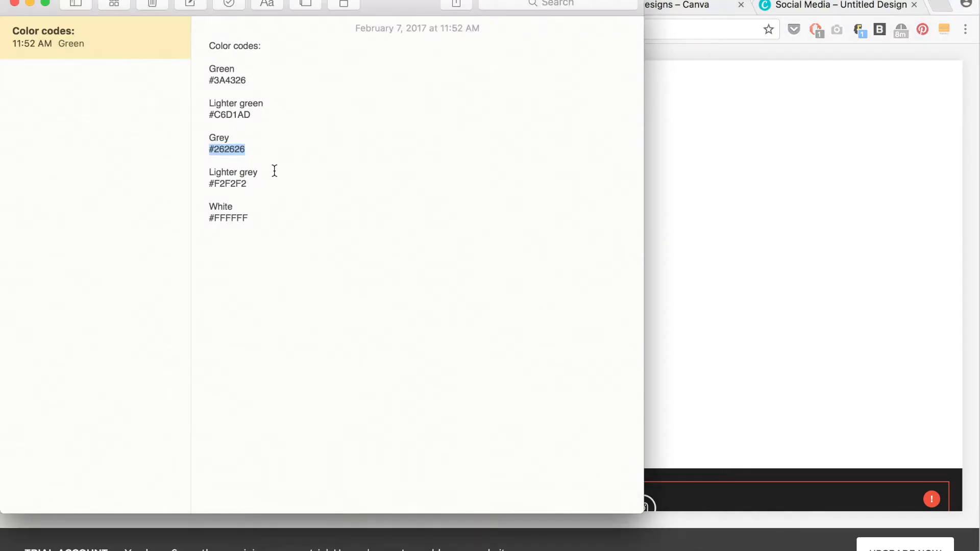
pyautogui.press('super+Tab')
pyautogui.click(218, 285)
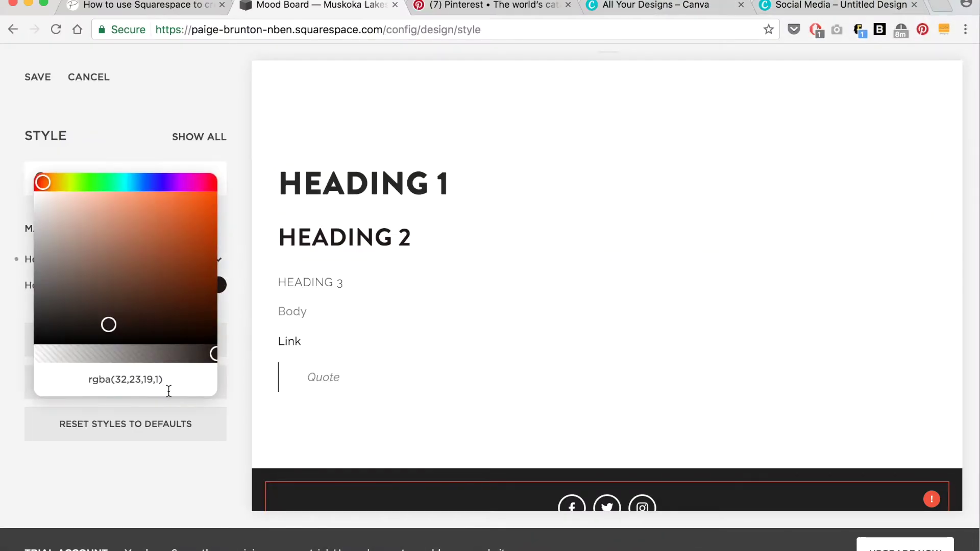
pyautogui.press('super+a')
pyautogui.write('F2F2F2')
pyautogui.press('super+Left')
pyautogui.write('#')
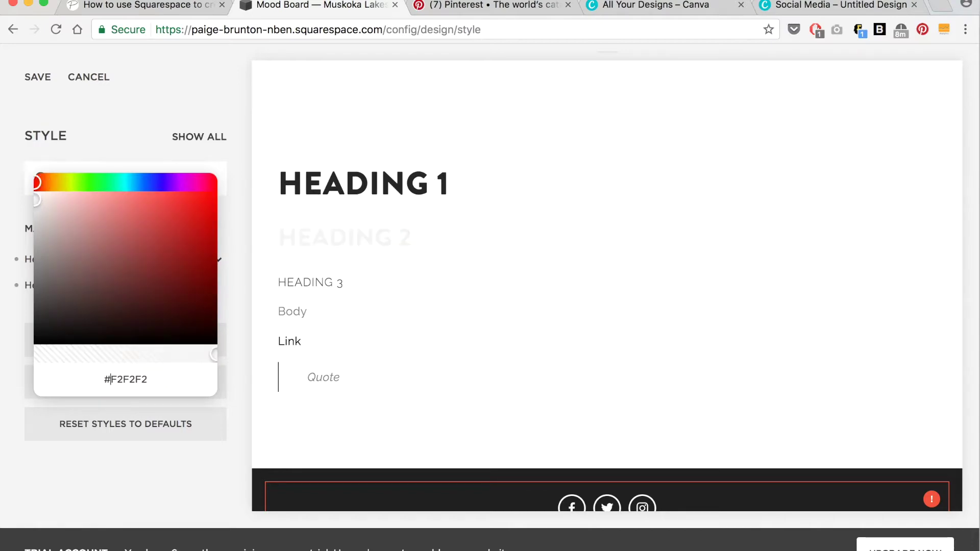
pyautogui.moveTo(34, 197); pyautogui.dragTo(17, 278)
pyautogui.click(13, 205)
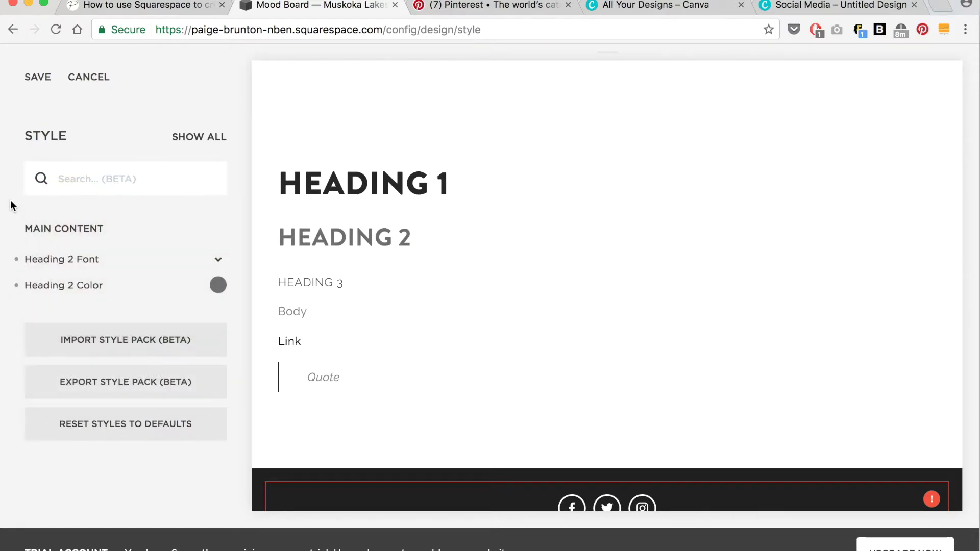
# - Widen the Heading 1 letter spacing to 0.1em
pyautogui.click(337, 185)
pyautogui.click(217, 259)
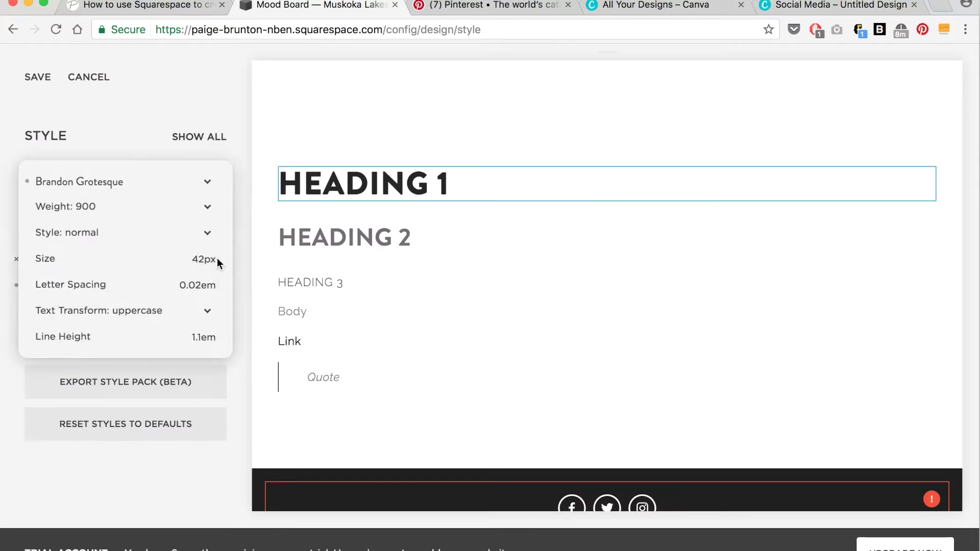
pyautogui.moveTo(43, 286)
pyautogui.moveTo(43, 286)
pyautogui.mouseDown()
pyautogui.moveTo(54, 284)
pyautogui.moveTo(44, 284)
pyautogui.mouseUp()
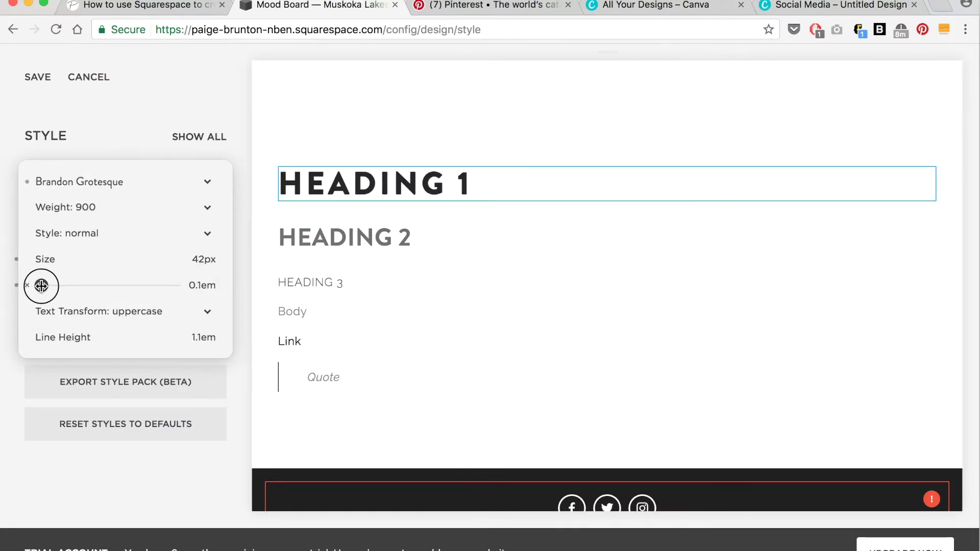
pyautogui.click(187, 193)
# - Set Heading 3 to font weight 500 with wider letter spacing
pyautogui.click(306, 282)
pyautogui.click(218, 259)
pyautogui.click(81, 207)
pyautogui.click(82, 234)
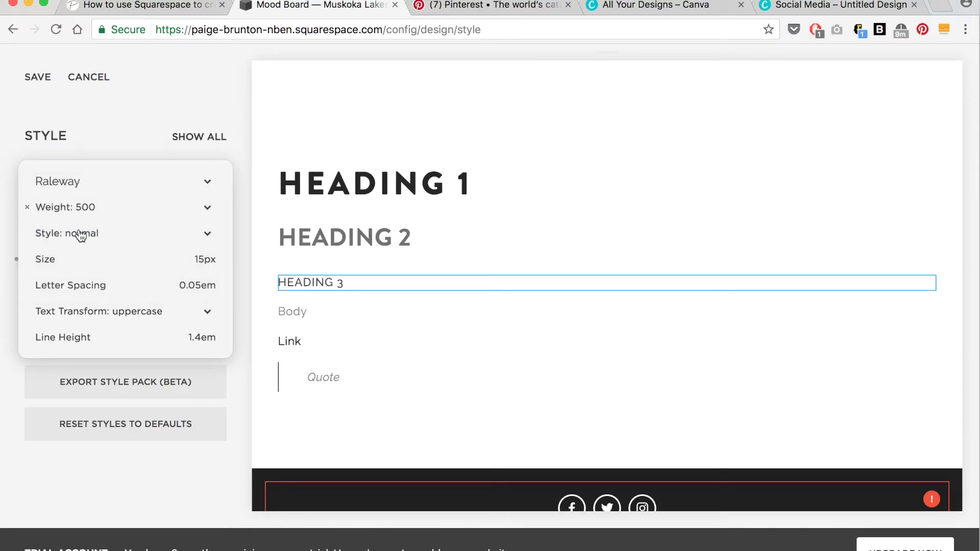
pyautogui.moveTo(53, 288)
pyautogui.mouseDown()
pyautogui.moveTo(61, 285)
pyautogui.moveTo(41, 284)
pyautogui.mouseUp()
pyautogui.click(118, 220)
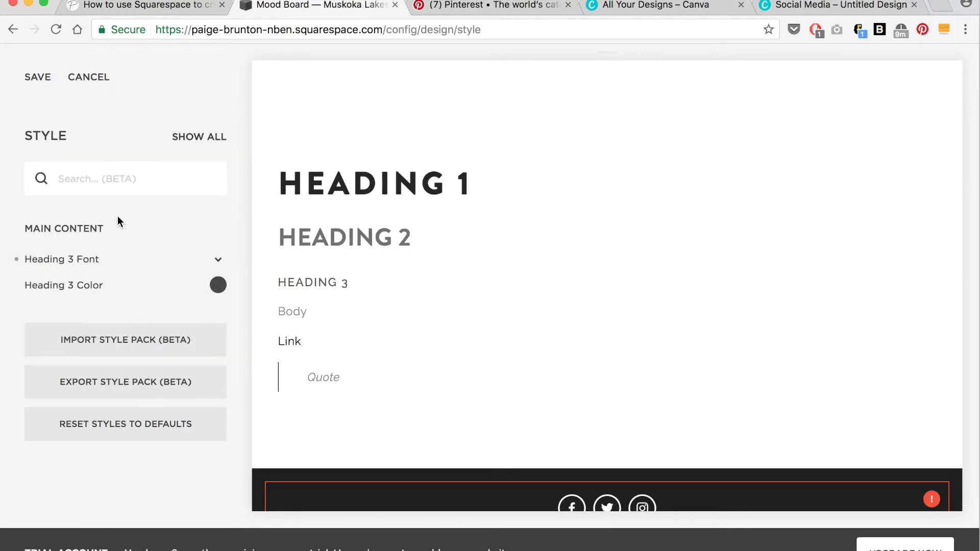
# - Copy the green code 3A4326 from Notes and apply it as the Heading 3 colour
pyautogui.click(306, 538)
pyautogui.doubleClick(235, 155)
pyautogui.doubleClick(234, 82)
pyautogui.press('super+c')
pyautogui.press('super+Tab')
pyautogui.click(218, 285)
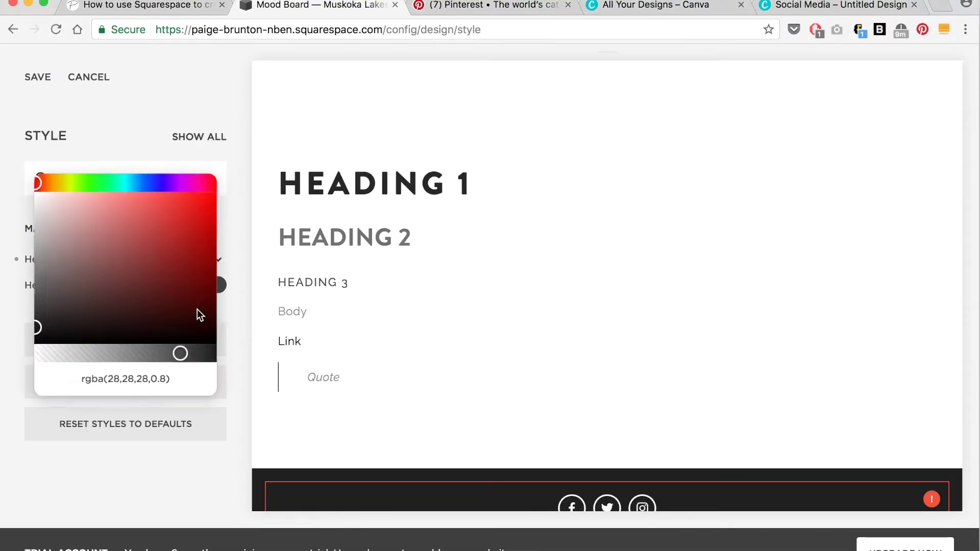
pyautogui.click(131, 379)
pyautogui.press('super+v')
pyautogui.click(6, 193)
# - Set body and link text to Adobe Garamond Pro, weight 600, with tighter line height, and save
pyautogui.click(292, 312)
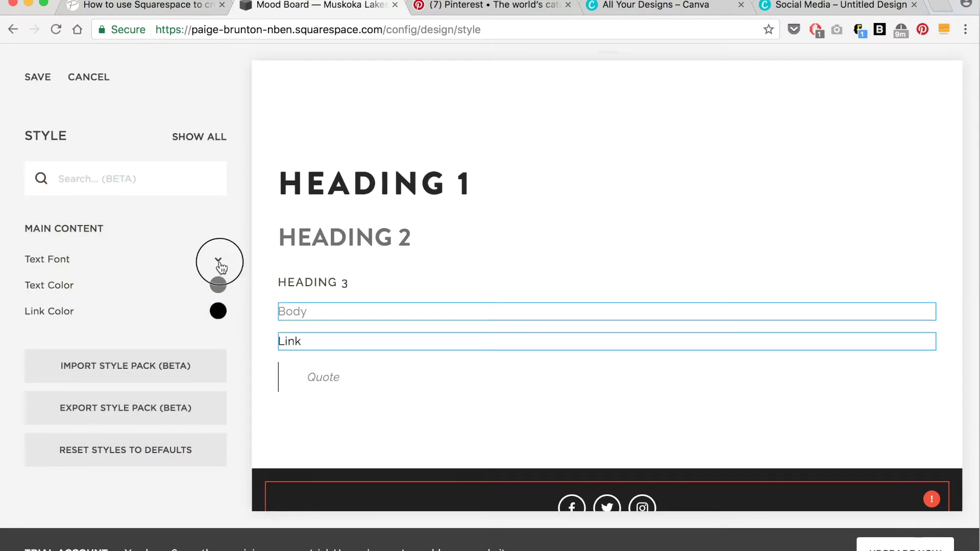
pyautogui.click(218, 260)
pyautogui.click(82, 186)
pyautogui.scroll(-20, 107, 322)
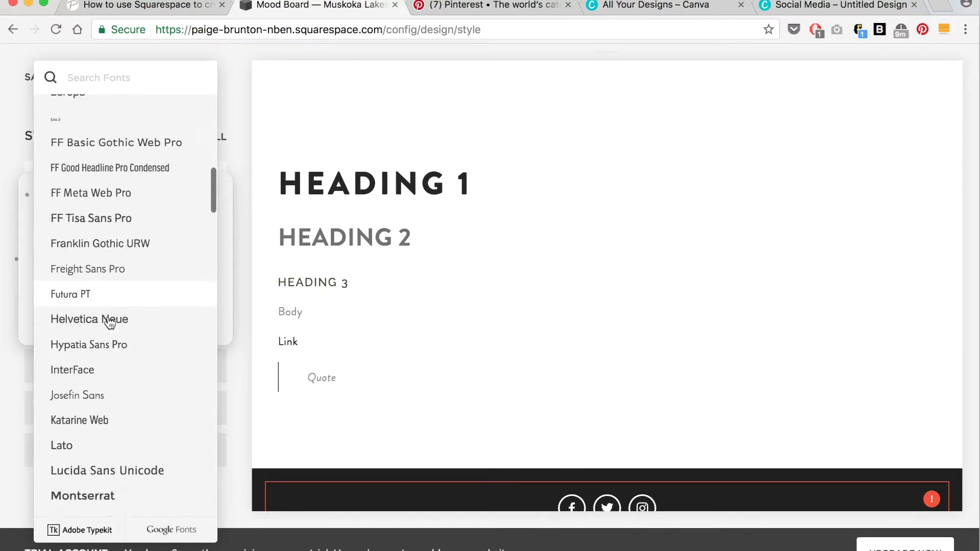
pyautogui.scroll(-7, 110, 323)
pyautogui.click(67, 206)
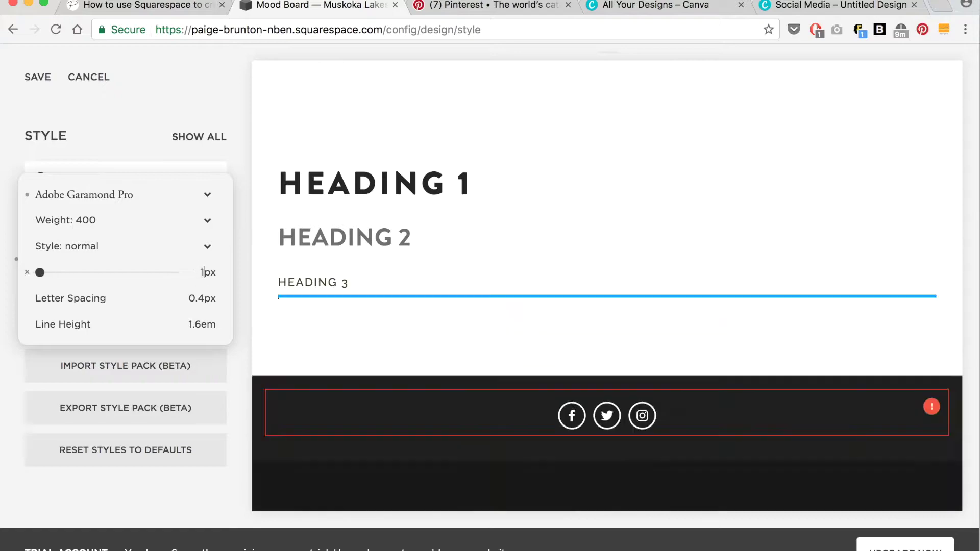
pyautogui.moveTo(53, 324); pyautogui.dragTo(51, 323)
pyautogui.click(91, 222)
pyautogui.click(63, 243)
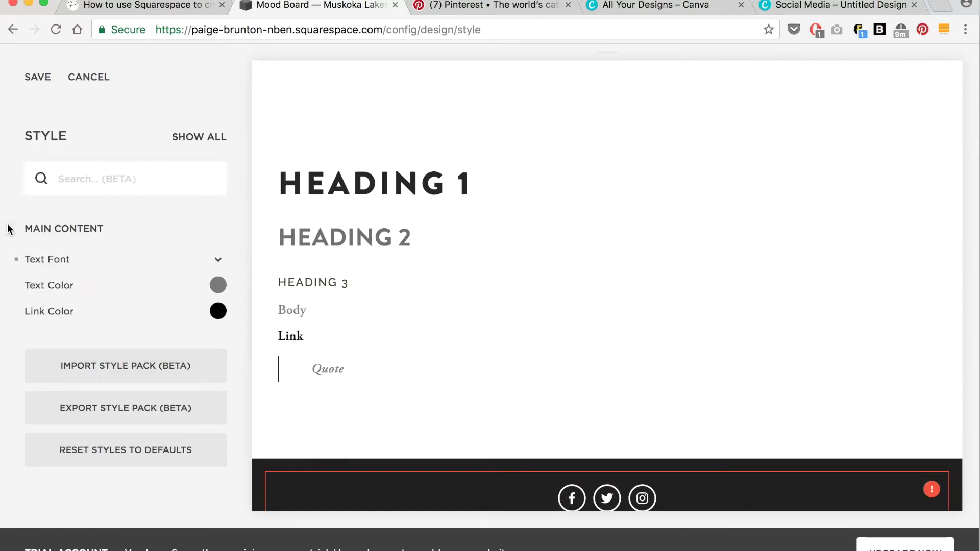
pyautogui.click(212, 164)
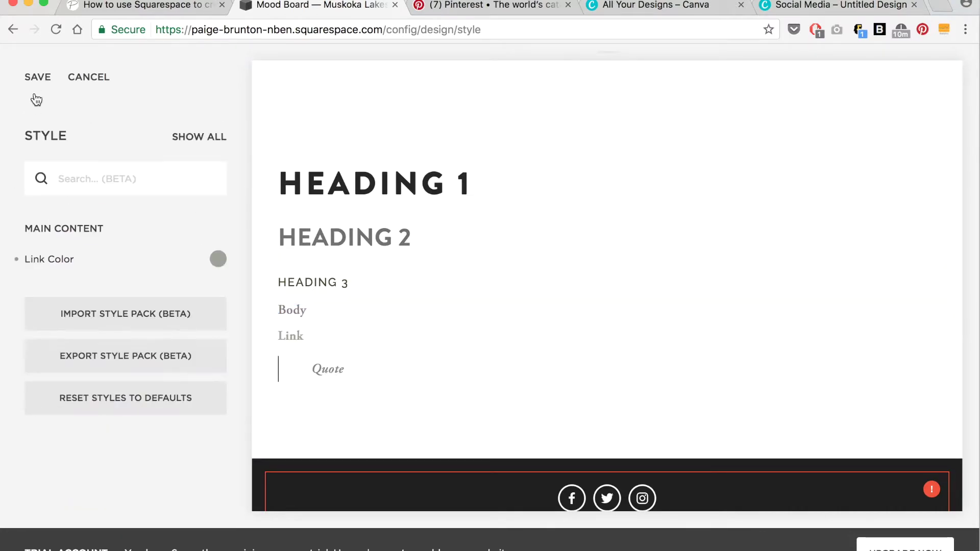
pyautogui.click(40, 77)
# - Back out through Design to the Home menu, preview full screen, then edit the Mood Board page
pyautogui.click(53, 78)
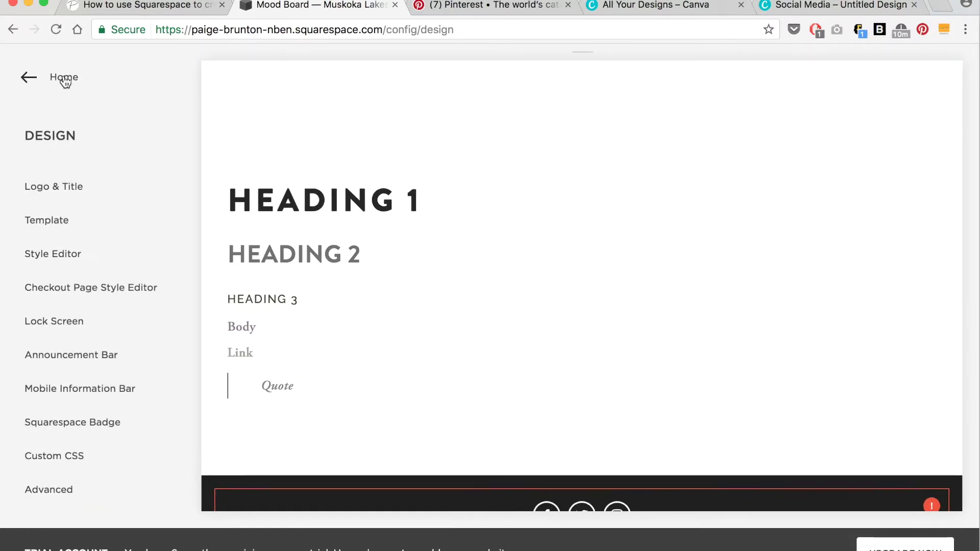
pyautogui.click(64, 78)
pyautogui.click(210, 75)
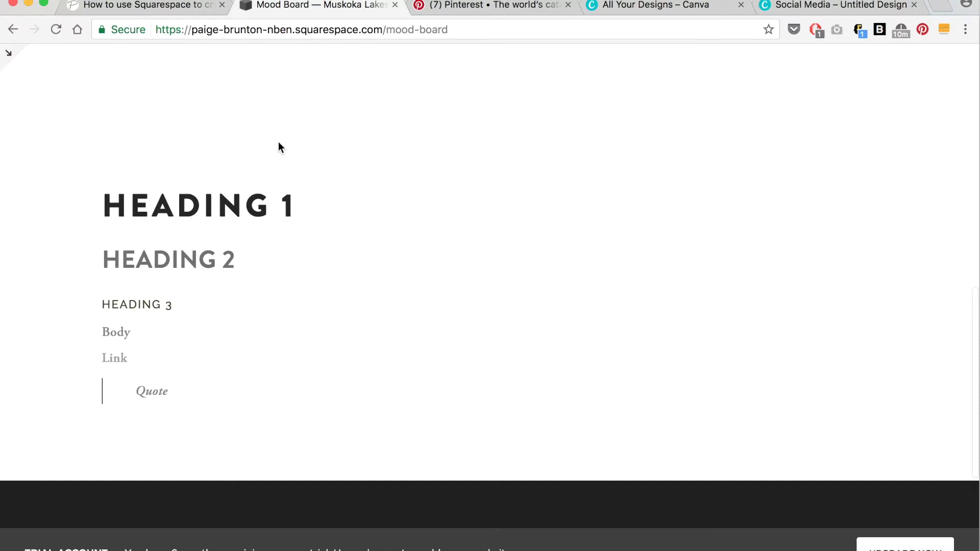
pyautogui.scroll(-10, 278, 147)
pyautogui.click(8, 52)
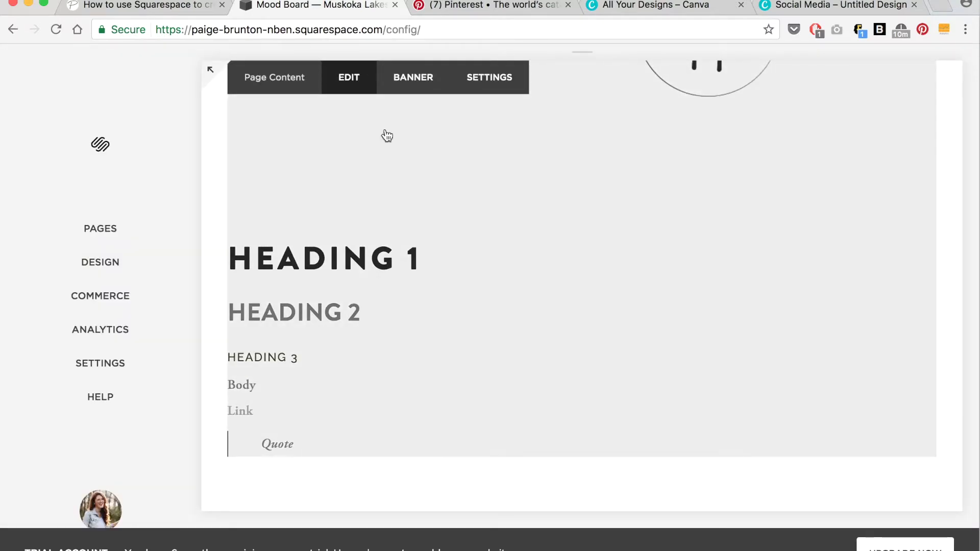
pyautogui.click(349, 77)
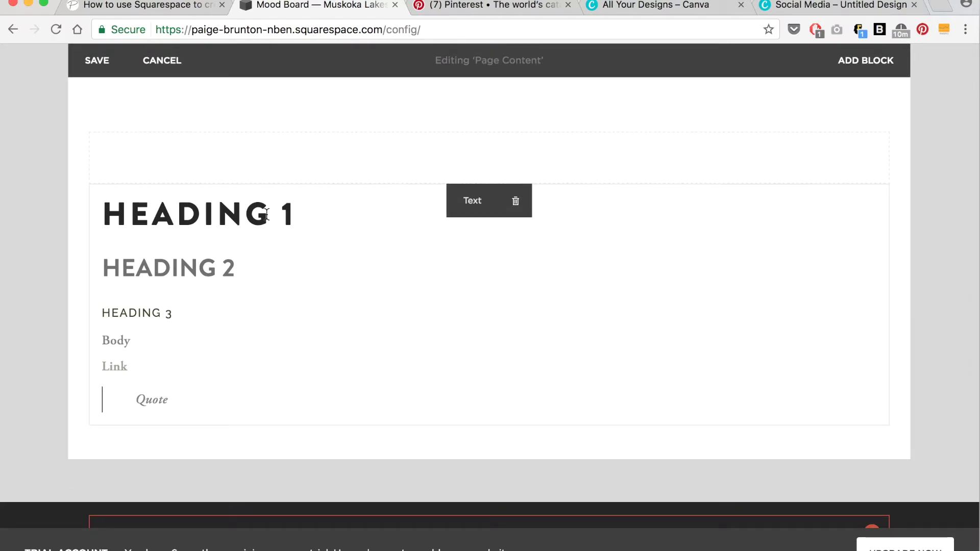
# - Insert a new text block and place it beside the sample headings
pyautogui.scroll(10, 266, 214)
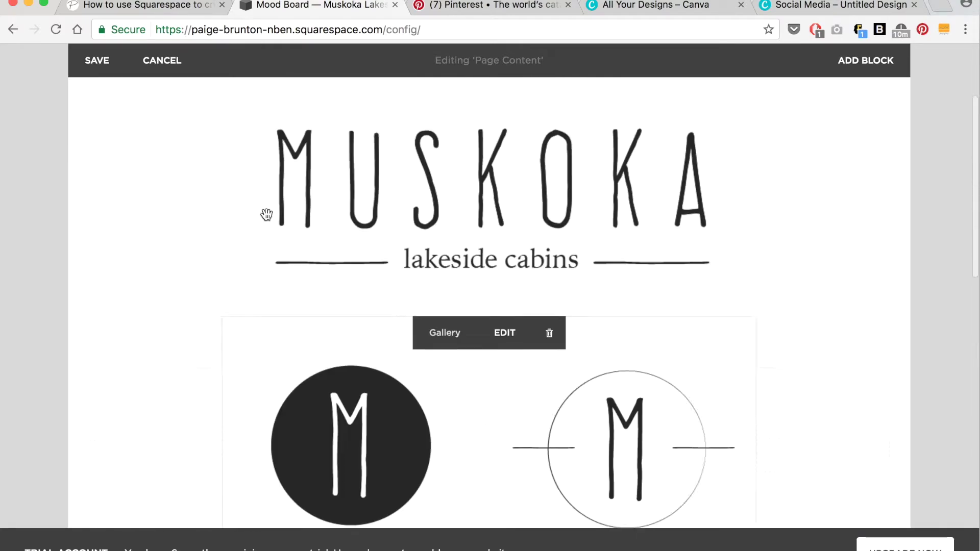
pyautogui.scroll(-6, 266, 214)
pyautogui.moveTo(267, 214); pyautogui.dragTo(91, 168)
pyautogui.click(91, 169)
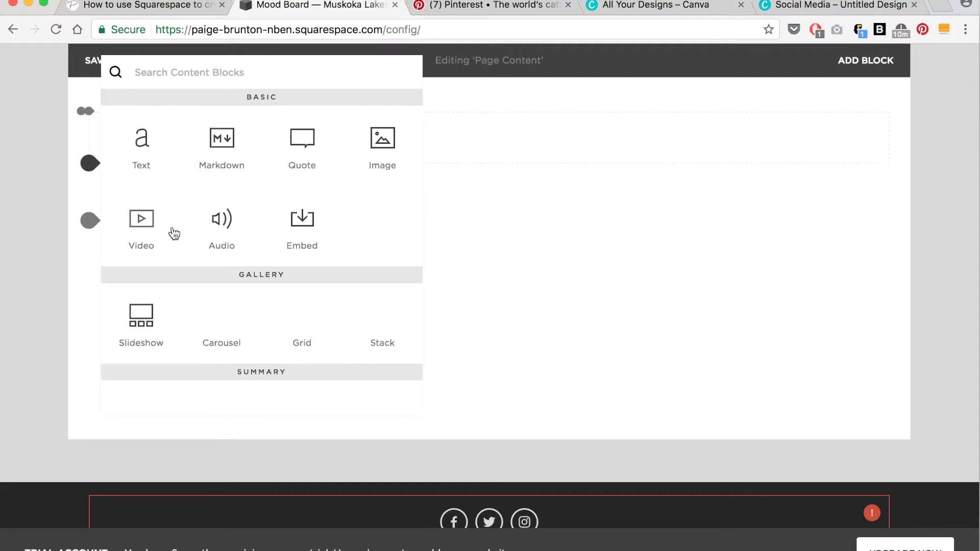
pyautogui.scroll(-2, 172, 233)
pyautogui.scroll(2, 173, 232)
pyautogui.click(140, 141)
pyautogui.moveTo(106, 211); pyautogui.dragTo(88, 291)
# - Move the Heading 2, Body and Link lines into the right-hand text block
pyautogui.press('BackSpace')
pyautogui.click(555, 238)
pyautogui.hotkey('ctrl', 'v')
pyautogui.click(133, 311)
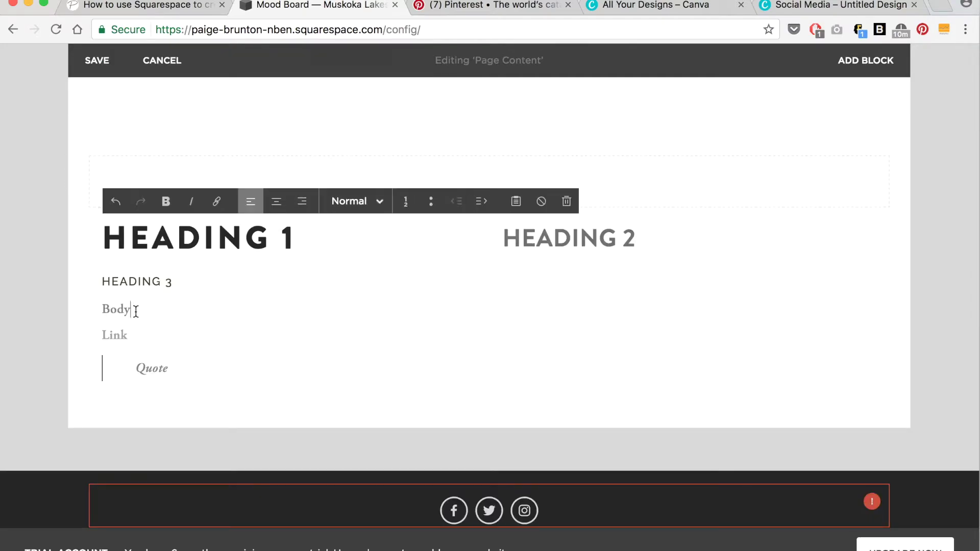
pyautogui.doubleClick(117, 309)
pyautogui.hotkey('ctrl', 'x')
pyautogui.click(633, 241)
pyautogui.hotkey('ctrl', 'v')
pyautogui.doubleClick(116, 310)
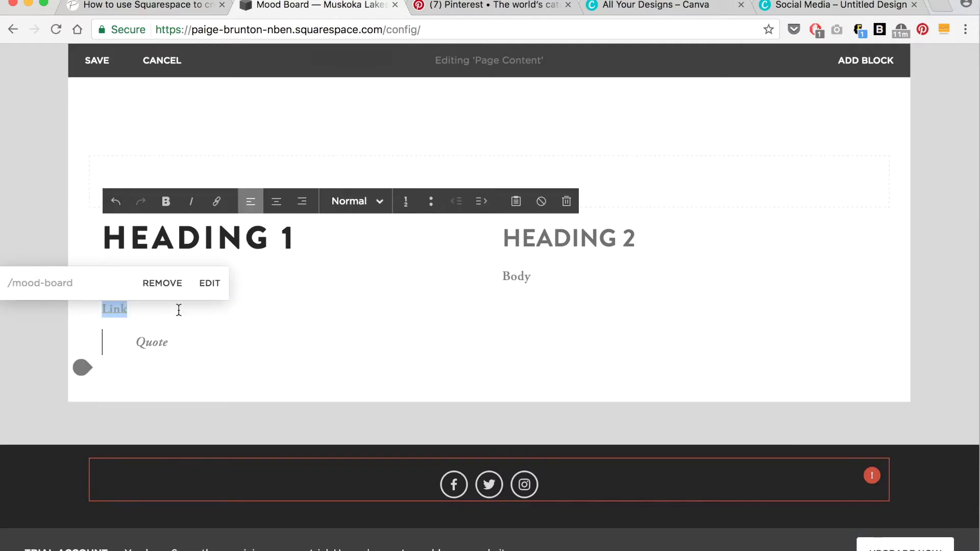
pyautogui.hotkey('ctrl', 'x')
pyautogui.click(559, 275)
pyautogui.hotkey('ctrl', 'v')
# - Retype the left column as 'abcdefghijlk' and an 'abcdefghijkl' Heading 3, centred, plus a Quote line
pyautogui.tripleClick(170, 237)
pyautogui.write('abcdefghijlk')
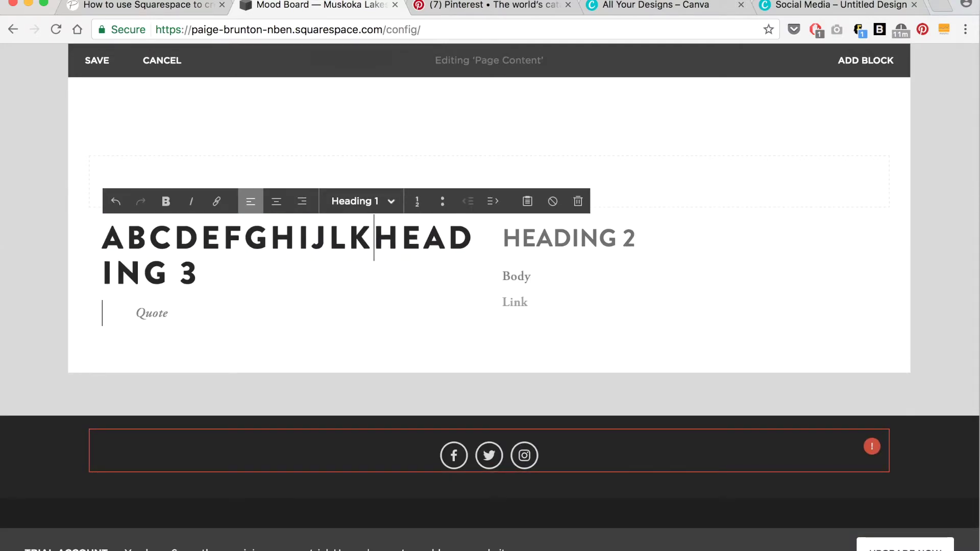
pyautogui.press('Return')
pyautogui.hotkey('shift', 'Down')
pyautogui.click(361, 200)
pyautogui.click(245, 293)
pyautogui.press('BackSpace')
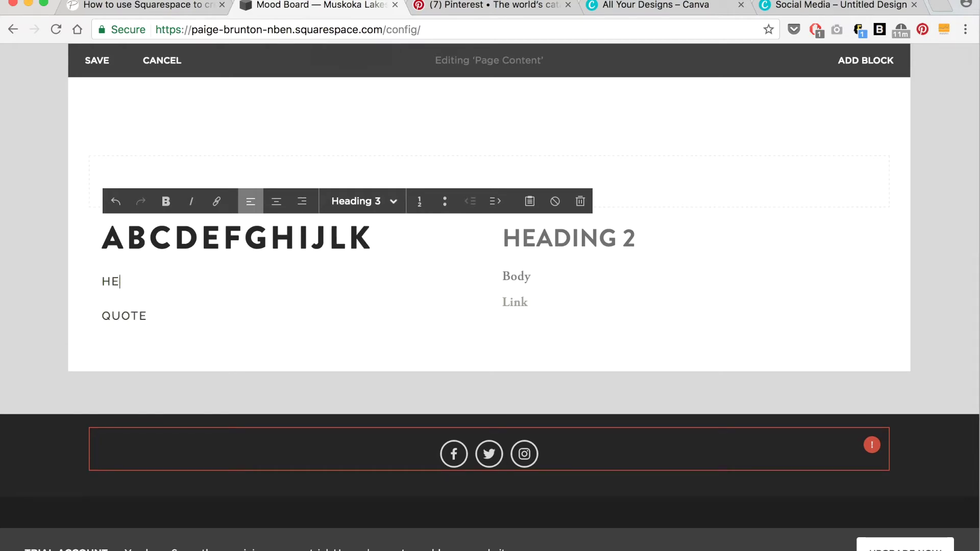
pyautogui.write('abcdefghijkl')
pyautogui.click(357, 201)
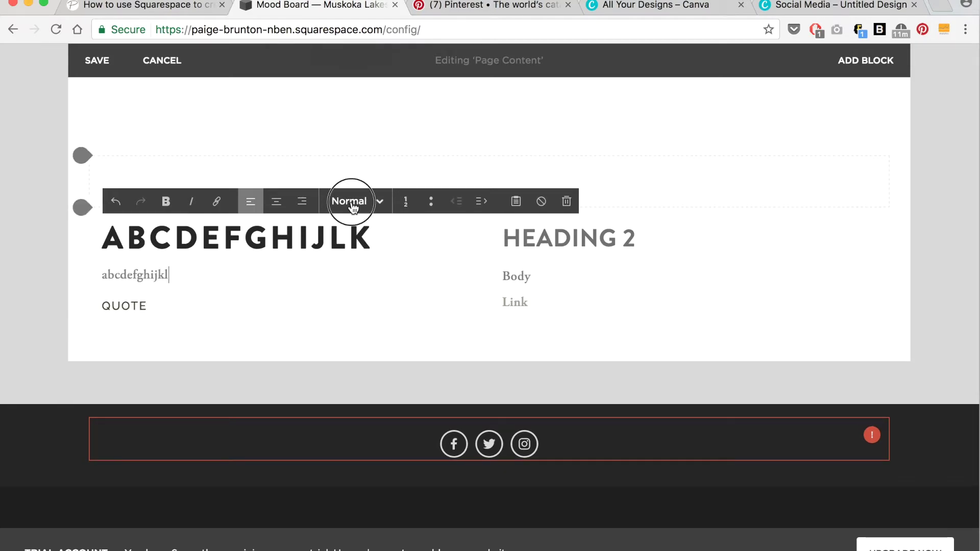
pyautogui.click(352, 303)
pyautogui.click(276, 201)
pyautogui.click(363, 201)
pyautogui.click(339, 343)
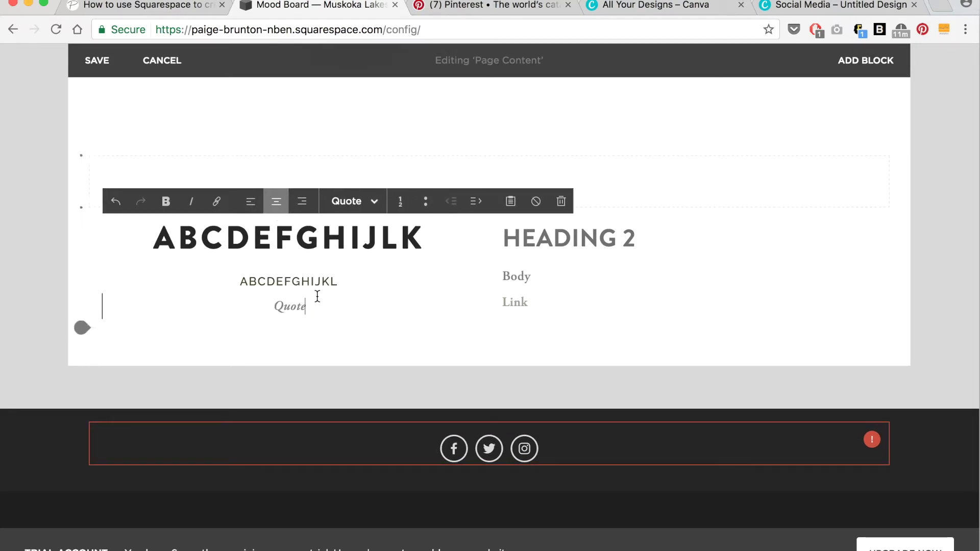
# - Replace the right column's Heading 2 with 'abcdefghijkl', make Body normal text, and centre-align
pyautogui.click(504, 238)
pyautogui.hotkey('shift', 'Down')
pyautogui.write('abcdefghijkl')
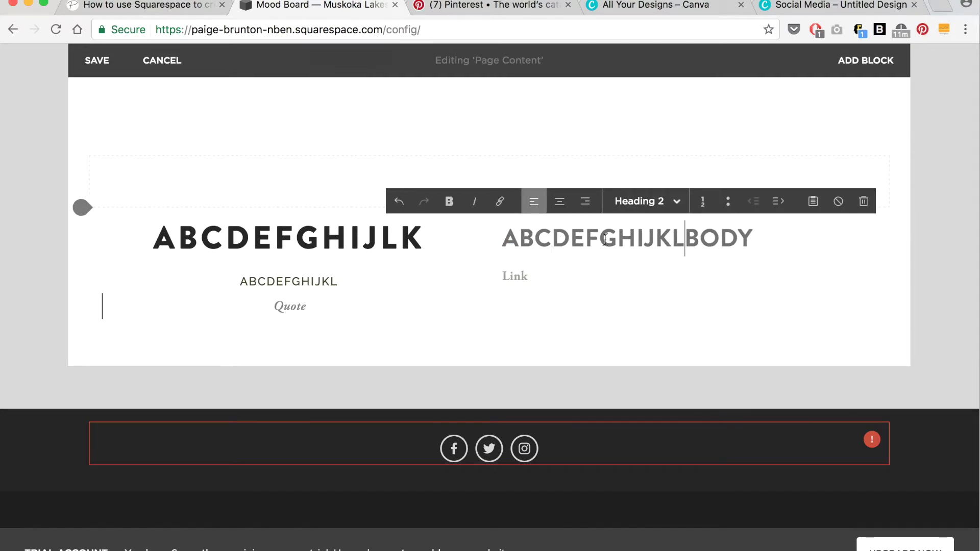
pyautogui.click(559, 201)
pyautogui.press('Return')
pyautogui.hotkey('shift', 'End')
pyautogui.click(645, 201)
pyautogui.click(591, 193)
pyautogui.click(582, 199)
# - Replace the Link placeholder with 'abcdefghijkl' and select that line for linking
pyautogui.click(713, 280)
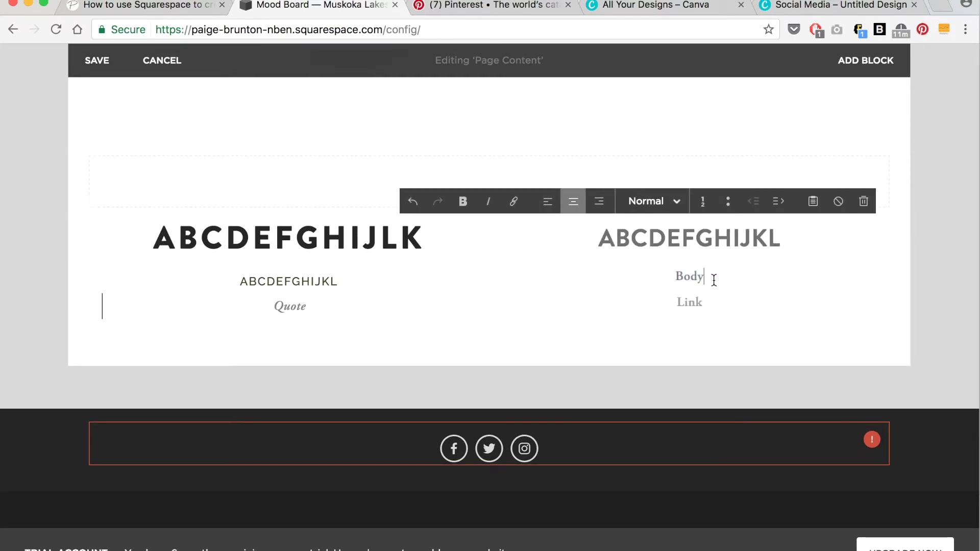
pyautogui.doubleClick(693, 305)
pyautogui.press('BackSpace')
pyautogui.write('abcdefghijkl')
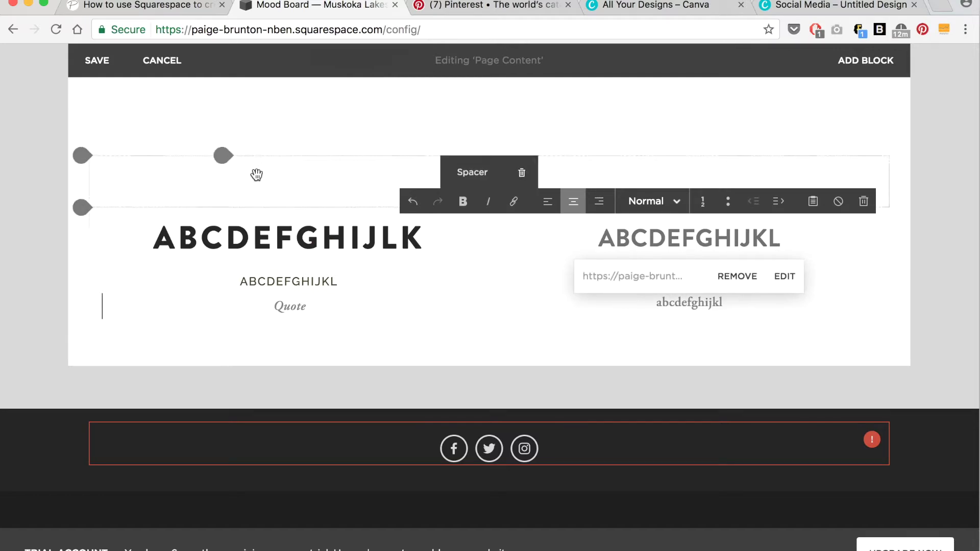
pyautogui.hotkey('shift', 'Home')
pyautogui.click(510, 209)
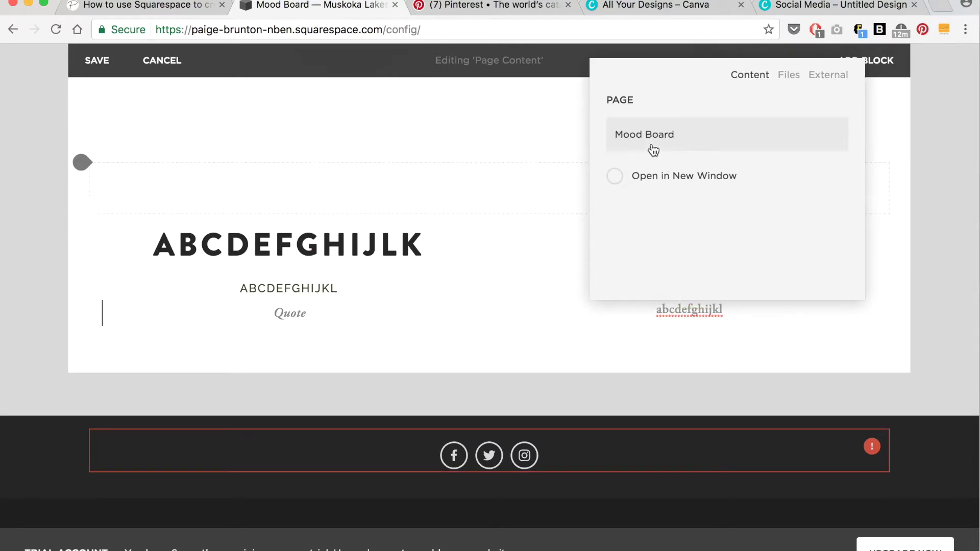
# - Link the last specimen line to the Mood Board page and insert two spacer blocks
pyautogui.click(651, 148)
pyautogui.click(81, 300)
pyautogui.click(134, 403)
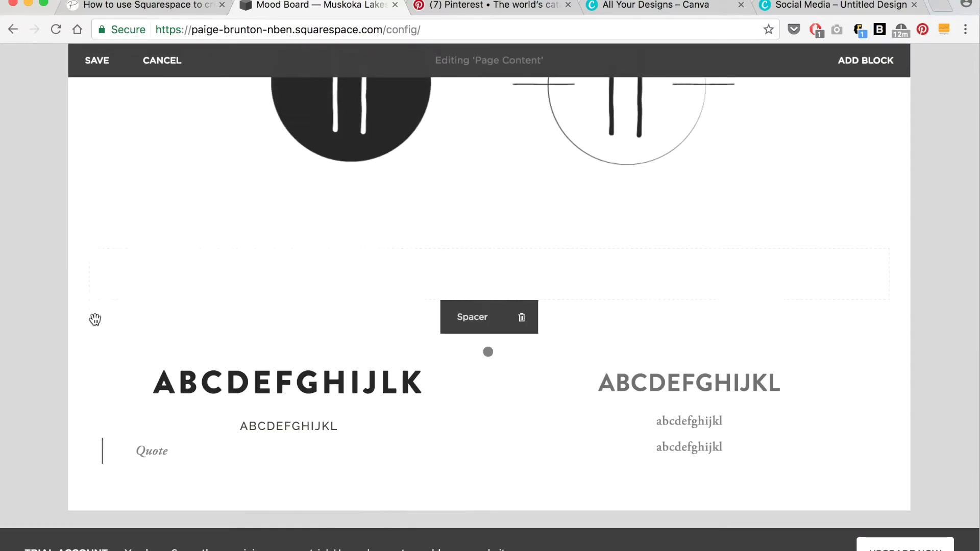
pyautogui.click(85, 301)
pyautogui.click(139, 356)
# - Arrange the spacer and text blocks into side-by-side columns and adjust the column dividers
pyautogui.moveTo(114, 375); pyautogui.dragTo(97, 325)
pyautogui.moveTo(446, 361); pyautogui.dragTo(487, 322)
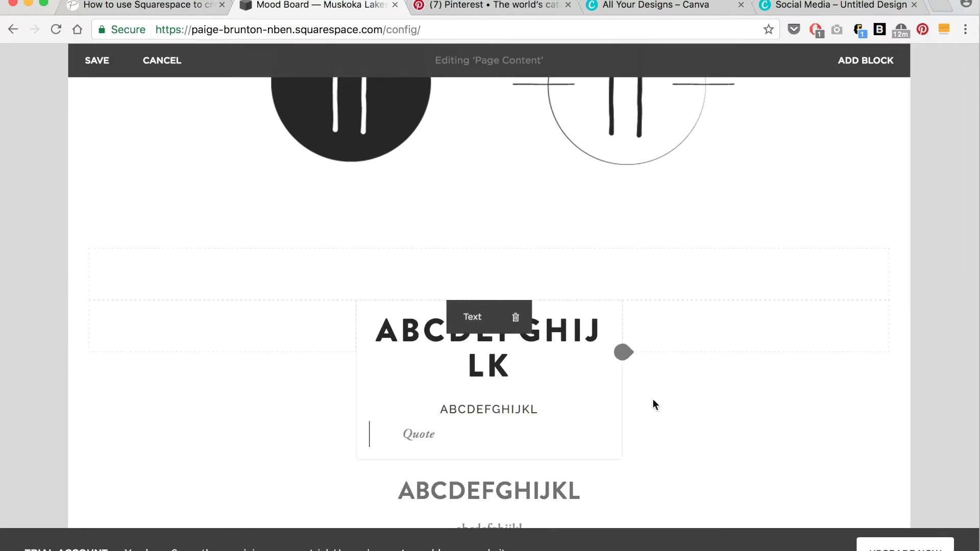
pyautogui.scroll(-3, 651, 403)
pyautogui.moveTo(430, 352); pyautogui.dragTo(623, 200)
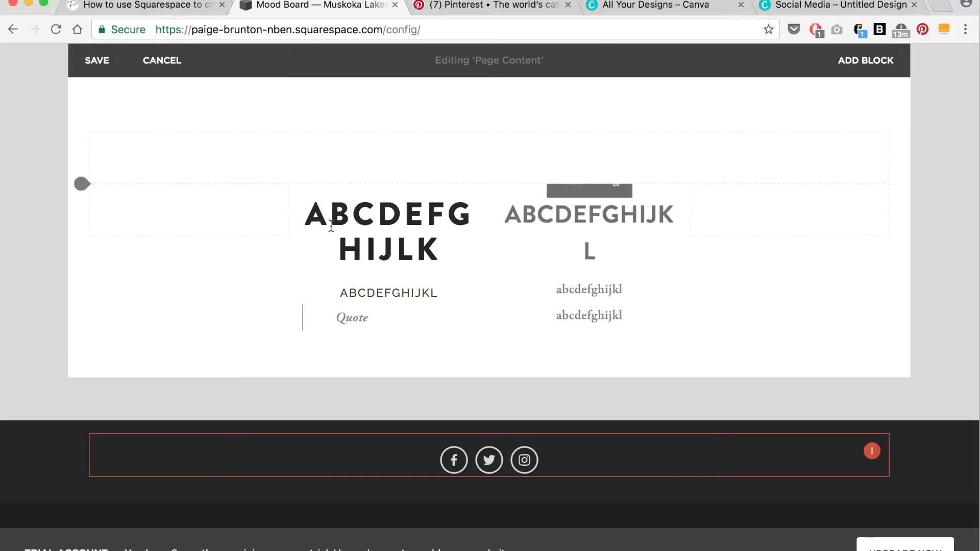
pyautogui.moveTo(291, 210); pyautogui.dragTo(197, 209)
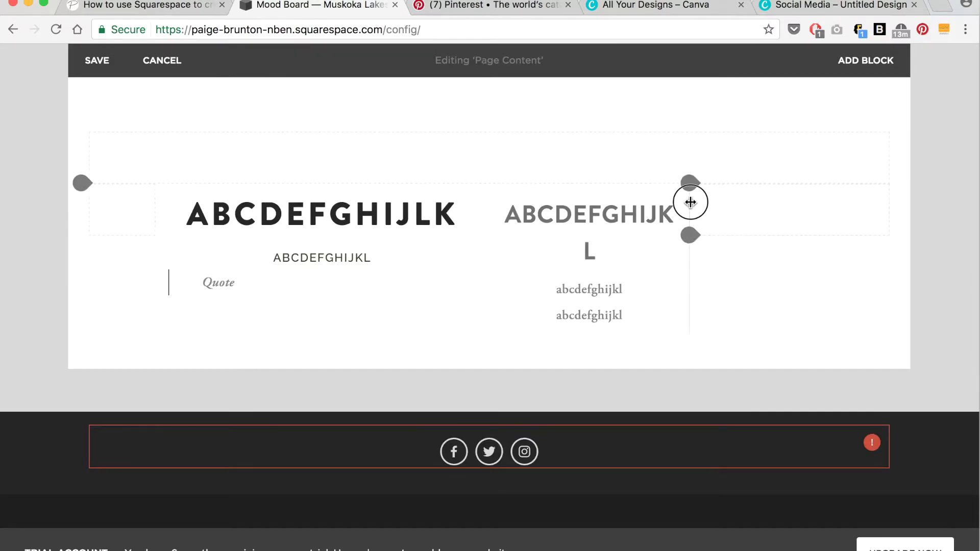
pyautogui.moveTo(690, 202); pyautogui.dragTo(842, 203)
pyautogui.scroll(4, 300, 376)
pyautogui.scroll(-2, 300, 376)
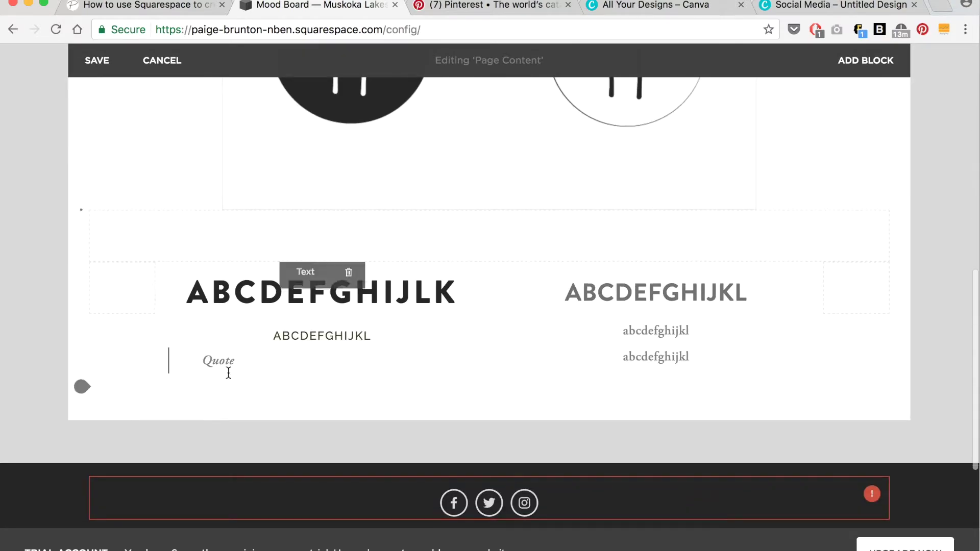
pyautogui.click(233, 366)
pyautogui.click(128, 229)
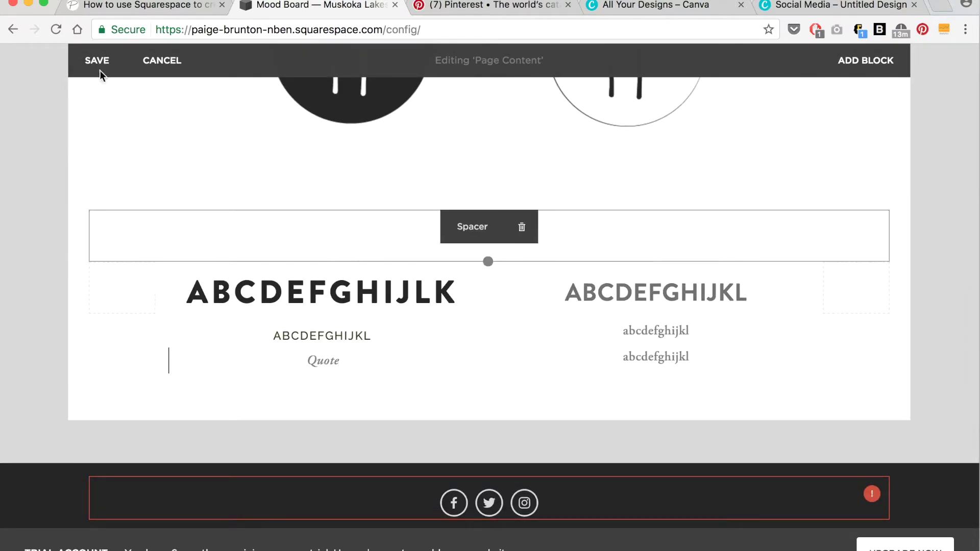
# - Add a spacer block below the type samples
pyautogui.click(81, 388)
pyautogui.scroll(-4, 143, 394)
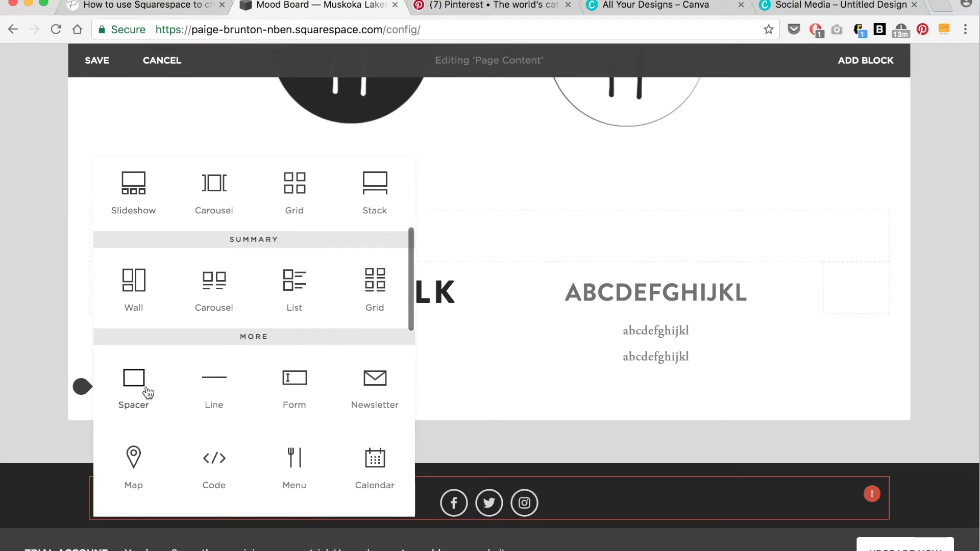
pyautogui.click(133, 379)
pyautogui.scroll(-2, 136, 242)
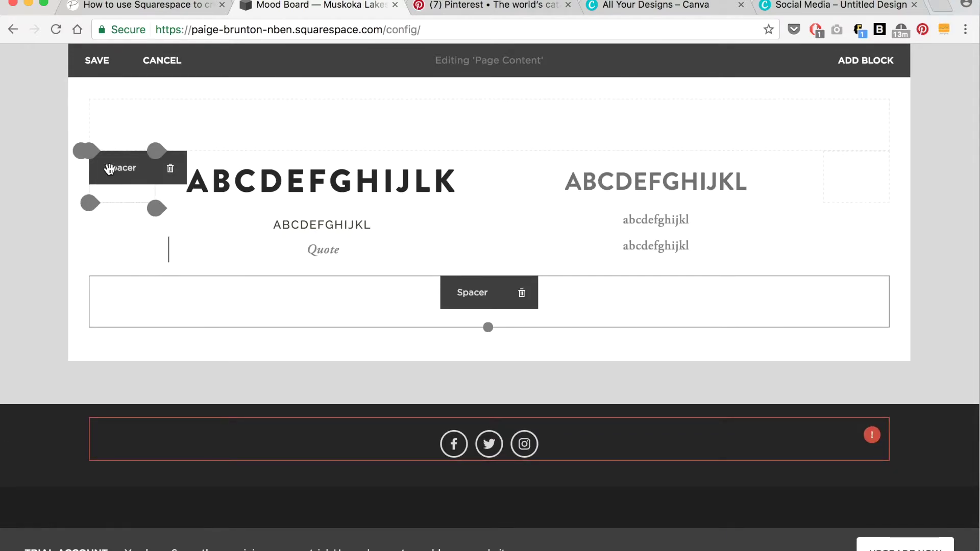
pyautogui.scroll(10, 186, 182)
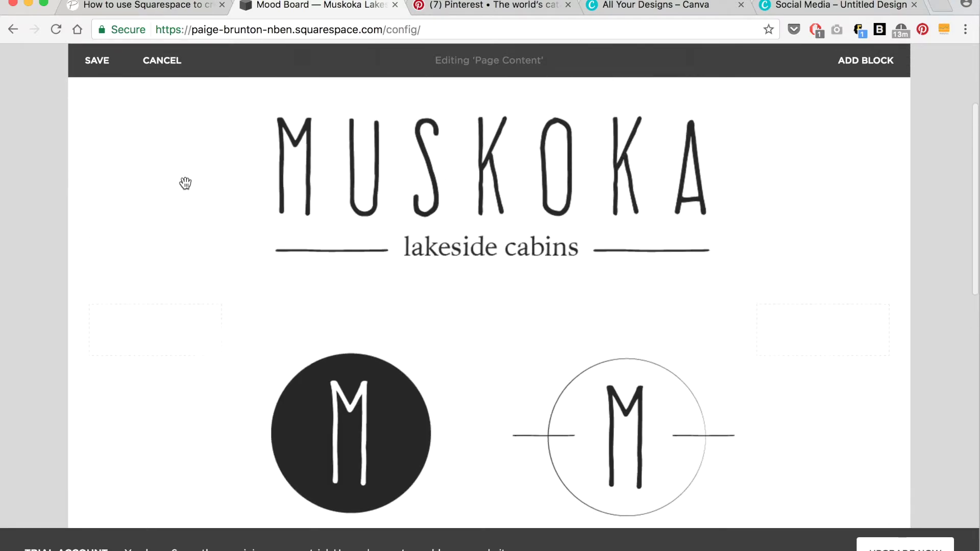
pyautogui.scroll(-6, 186, 181)
pyautogui.scroll(-3, 185, 183)
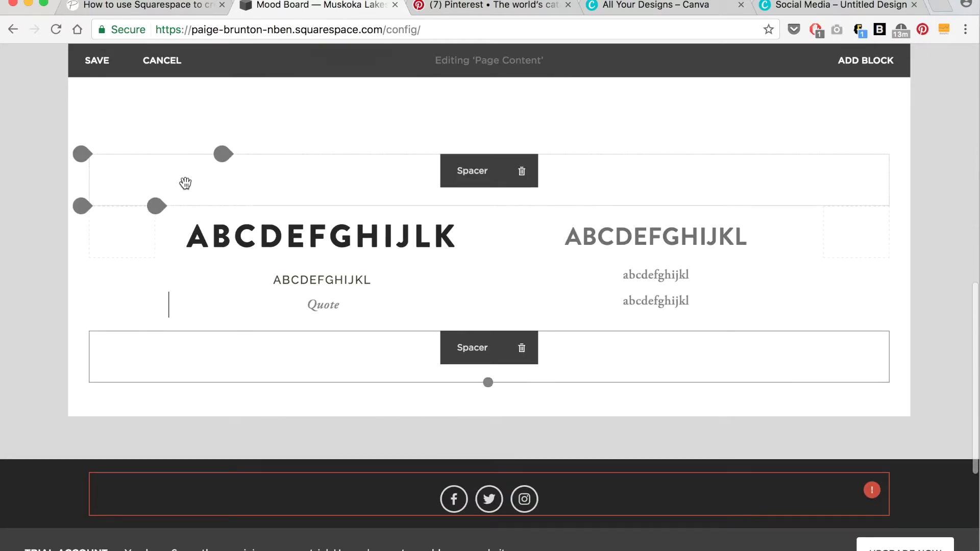
pyautogui.scroll(-1, 127, 232)
pyautogui.scroll(-1, 126, 236)
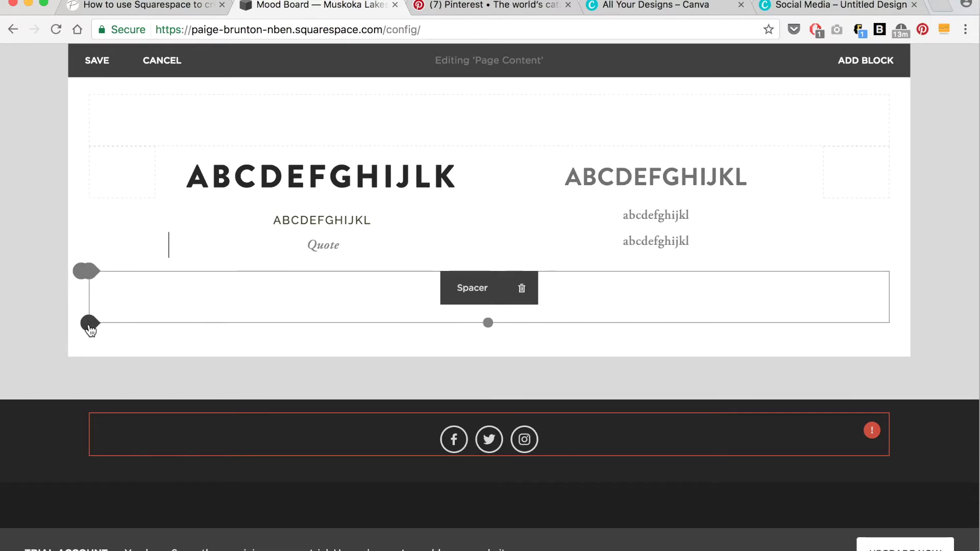
pyautogui.click(90, 325)
# - Add a Learn More button block below the spacer
pyautogui.scroll(-8, 302, 319)
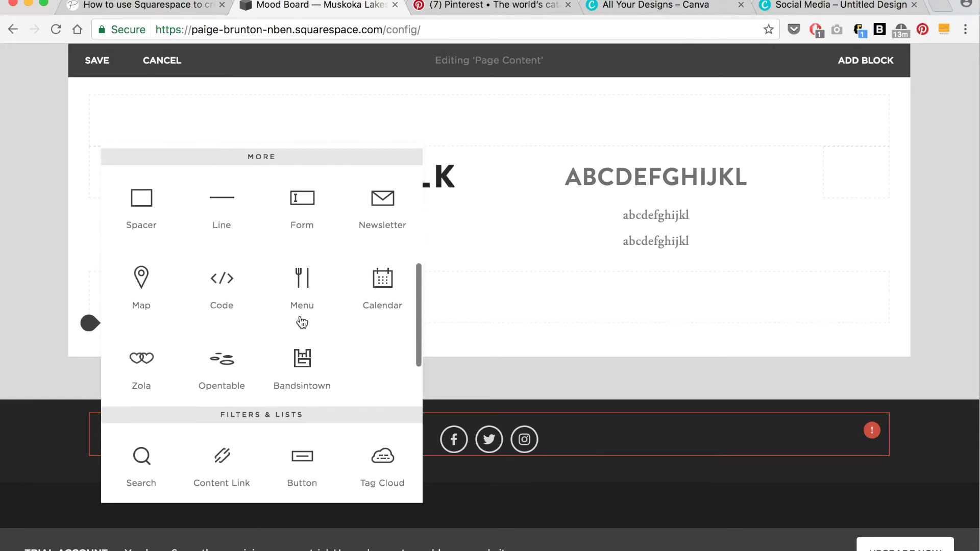
pyautogui.scroll(-3, 302, 321)
pyautogui.click(301, 306)
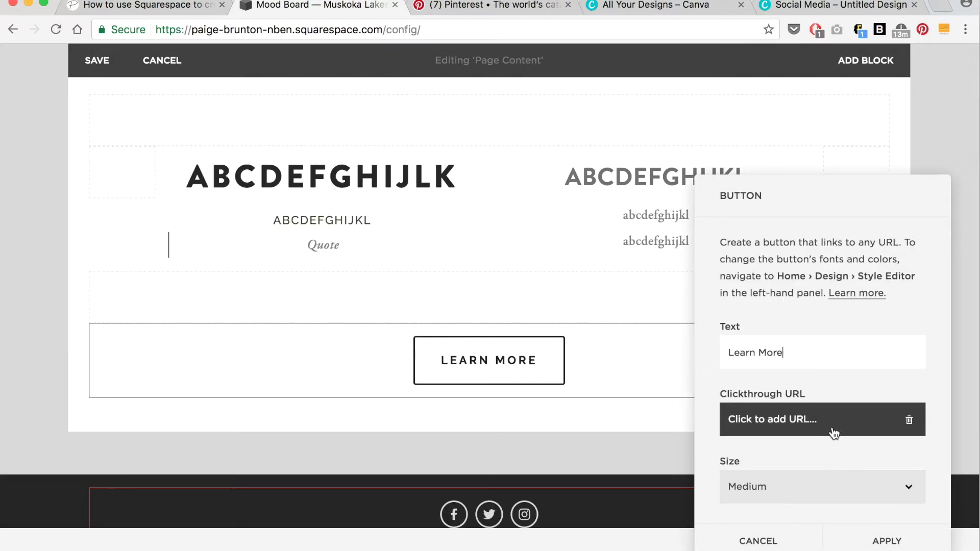
pyautogui.scroll(-2, 833, 433)
pyautogui.click(863, 534)
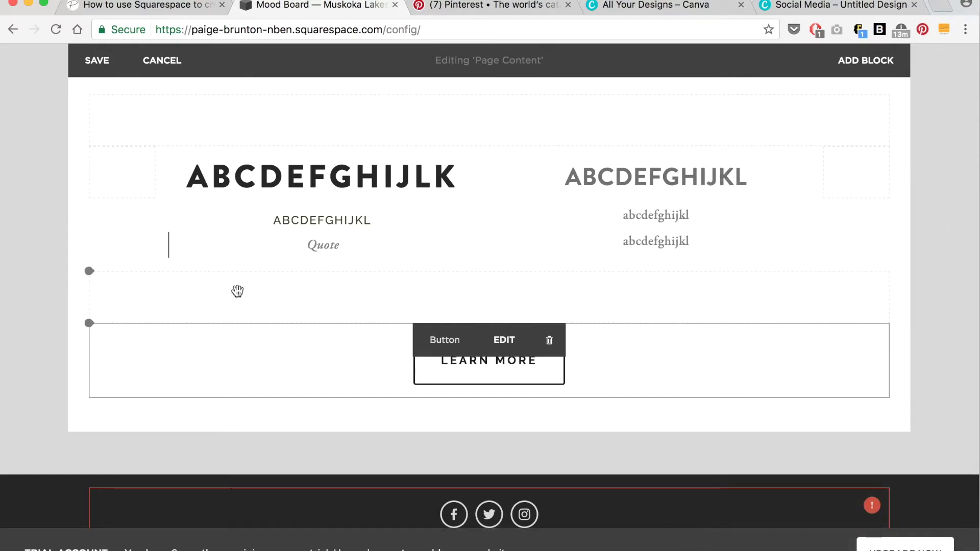
# - Add another Learn More button with its size set to Small
pyautogui.click(88, 324)
pyautogui.scroll(-15, 168, 309)
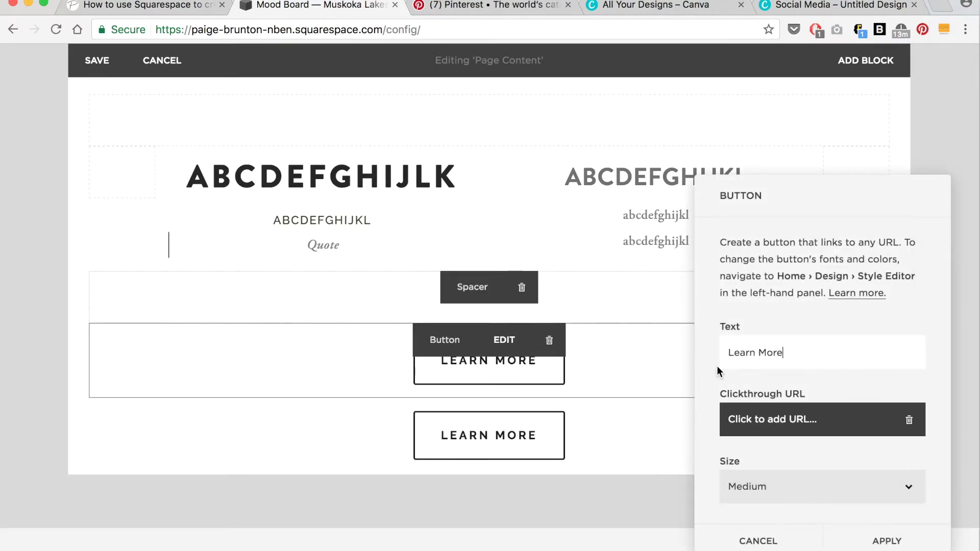
pyautogui.scroll(-2, 754, 418)
pyautogui.click(754, 422)
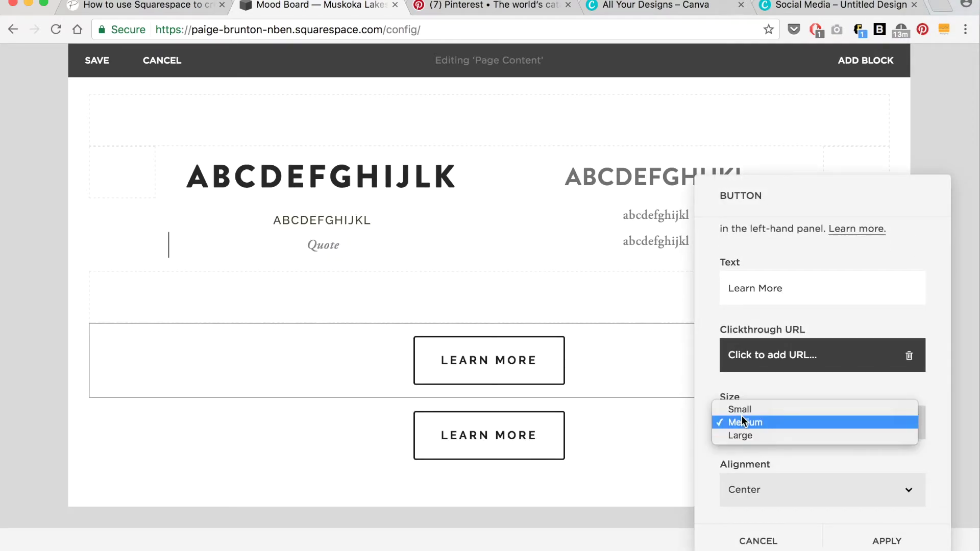
pyautogui.click(737, 410)
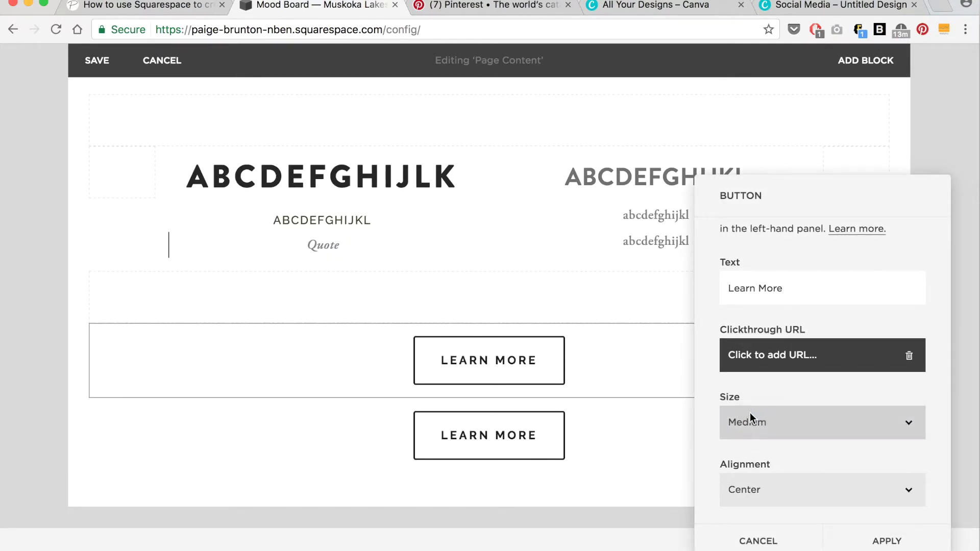
pyautogui.click(871, 543)
pyautogui.scroll(-4, 177, 284)
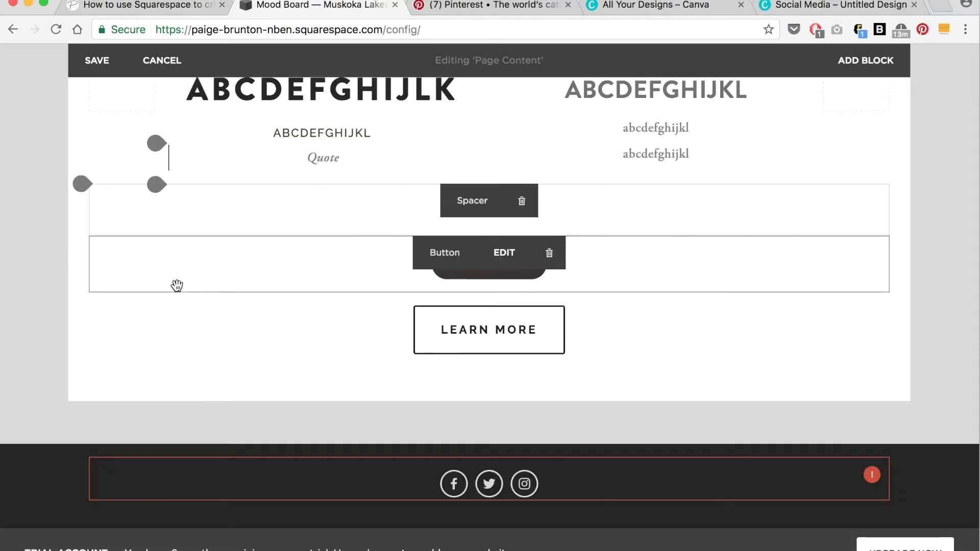
pyautogui.click(89, 251)
# - Insert a Social Links block below the Learn More buttons, kept centred at Small size
pyautogui.scroll(-10, 260, 266)
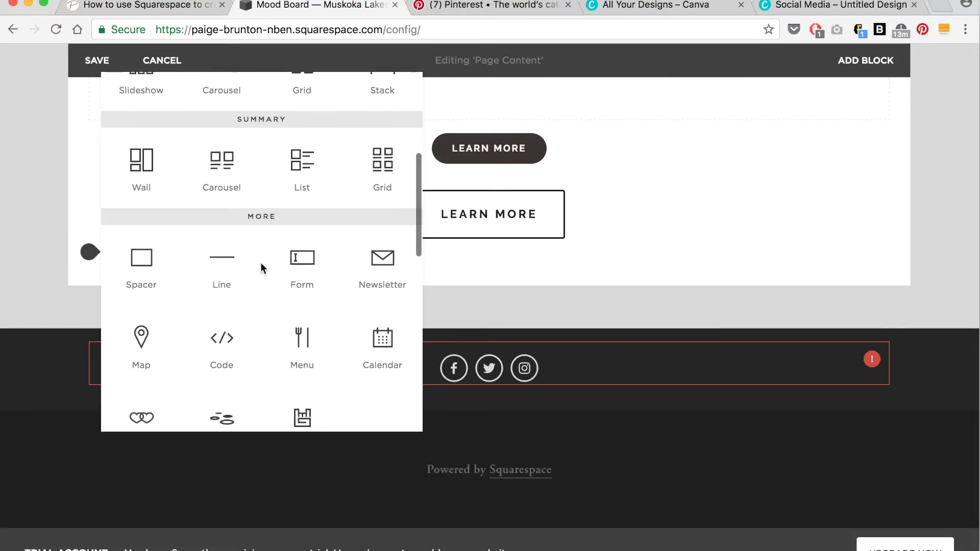
pyautogui.scroll(-4, 262, 267)
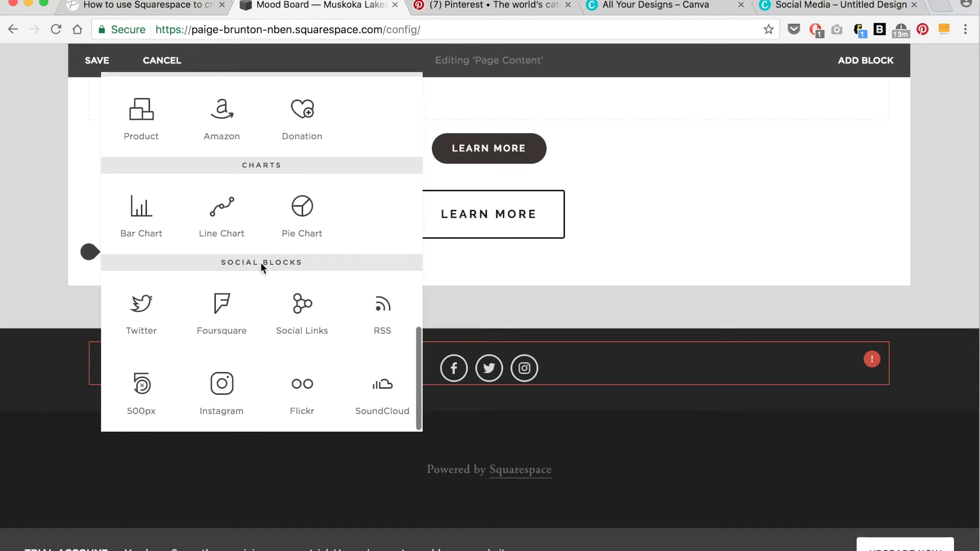
pyautogui.click(295, 297)
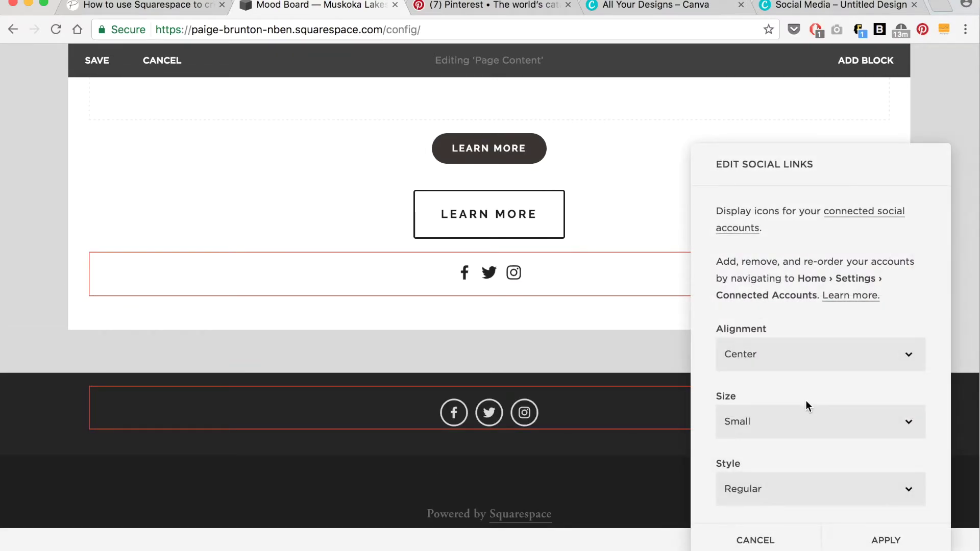
pyautogui.click(784, 355)
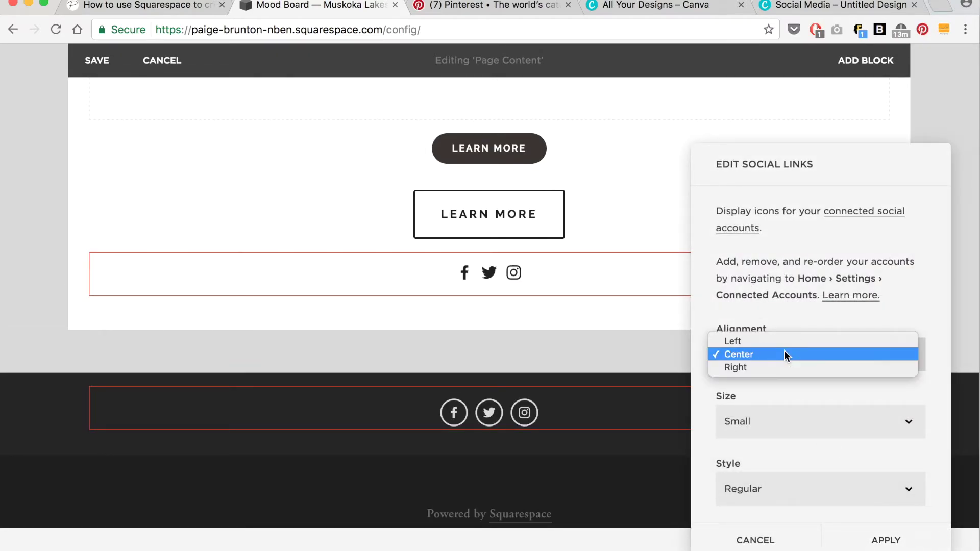
pyautogui.click(778, 352)
pyautogui.click(767, 423)
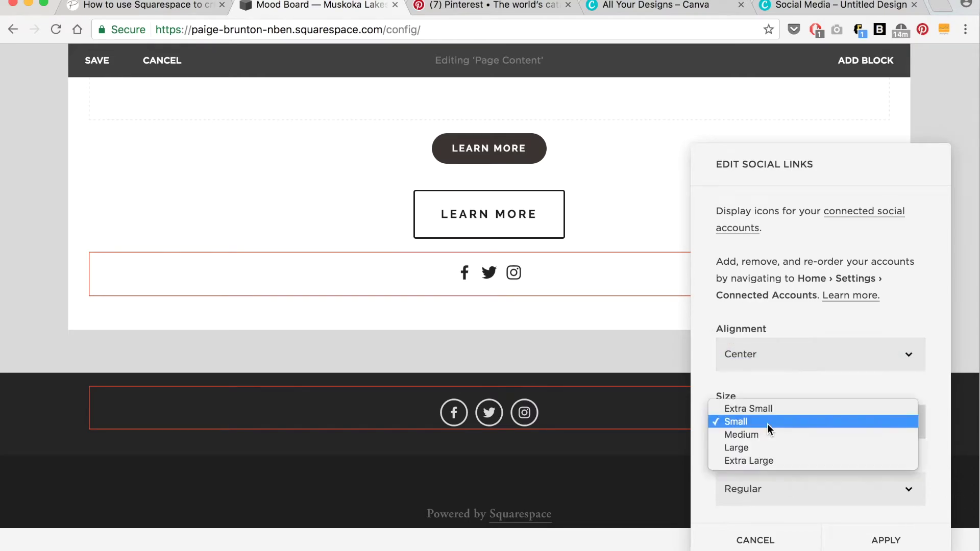
pyautogui.click(767, 424)
# - Set the social icon style to Circle - Border, apply it, and save the page edits
pyautogui.scroll(-2, 771, 411)
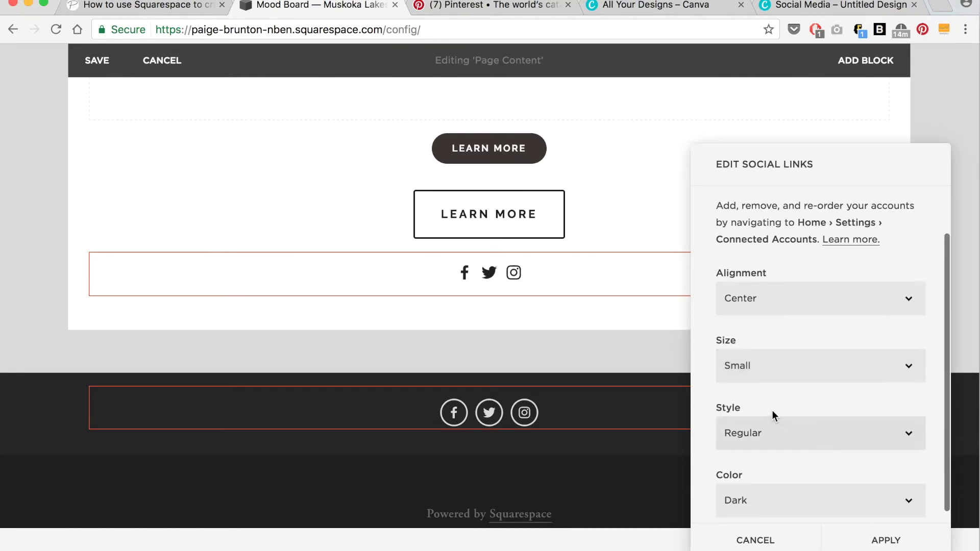
pyautogui.click(746, 377)
pyautogui.click(747, 366)
pyautogui.click(748, 431)
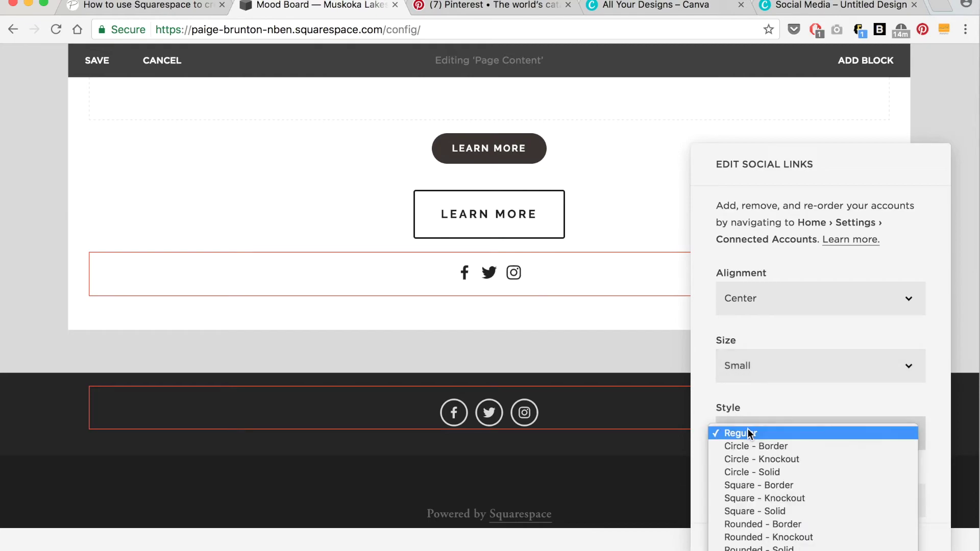
pyautogui.click(746, 447)
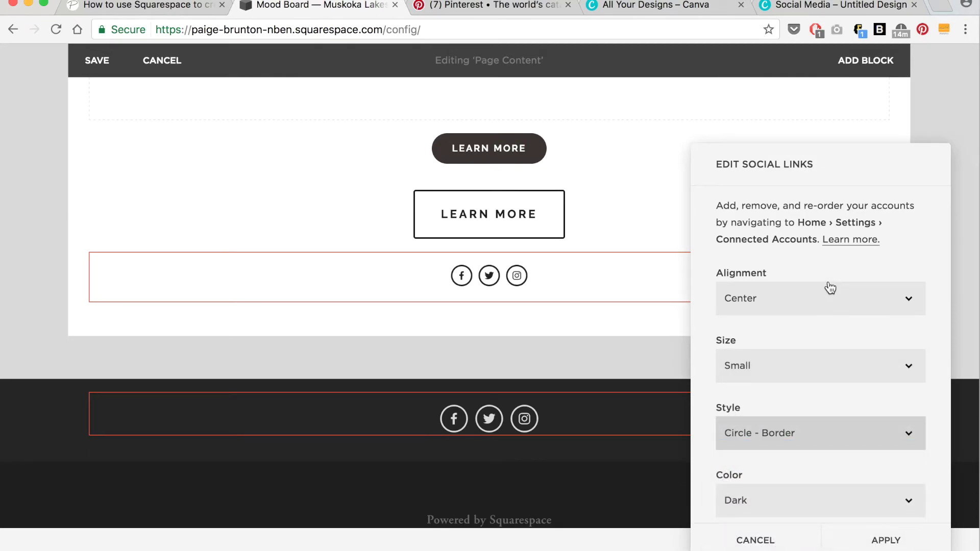
pyautogui.click(883, 537)
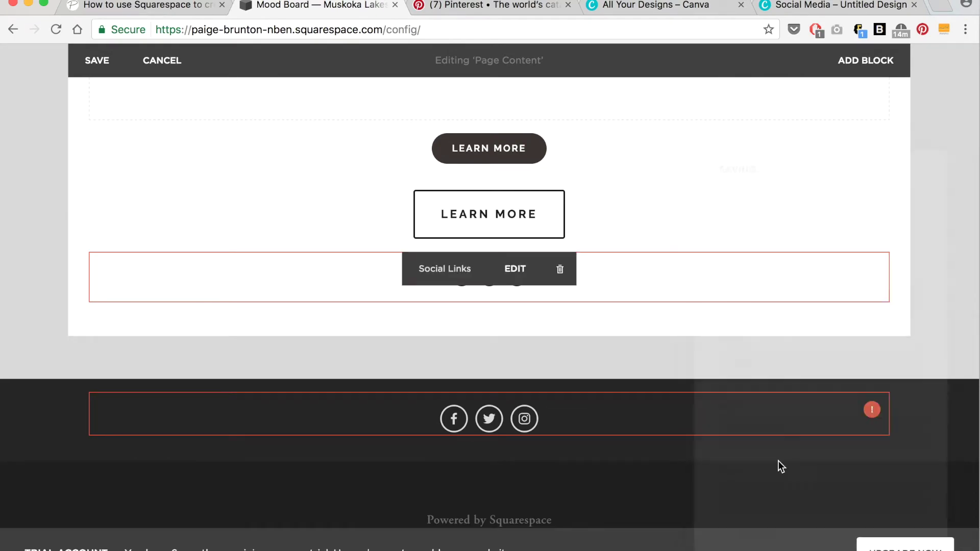
pyautogui.scroll(5, 580, 232)
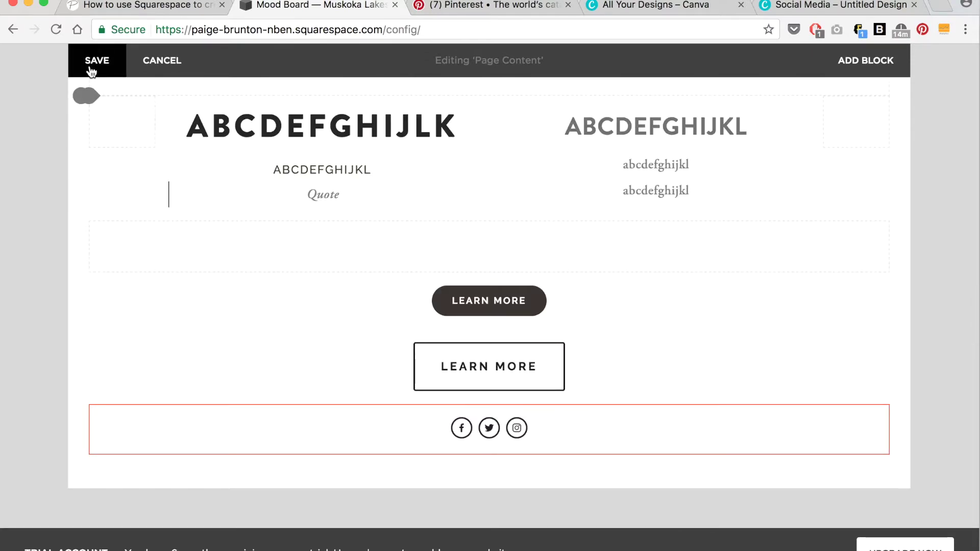
pyautogui.click(97, 60)
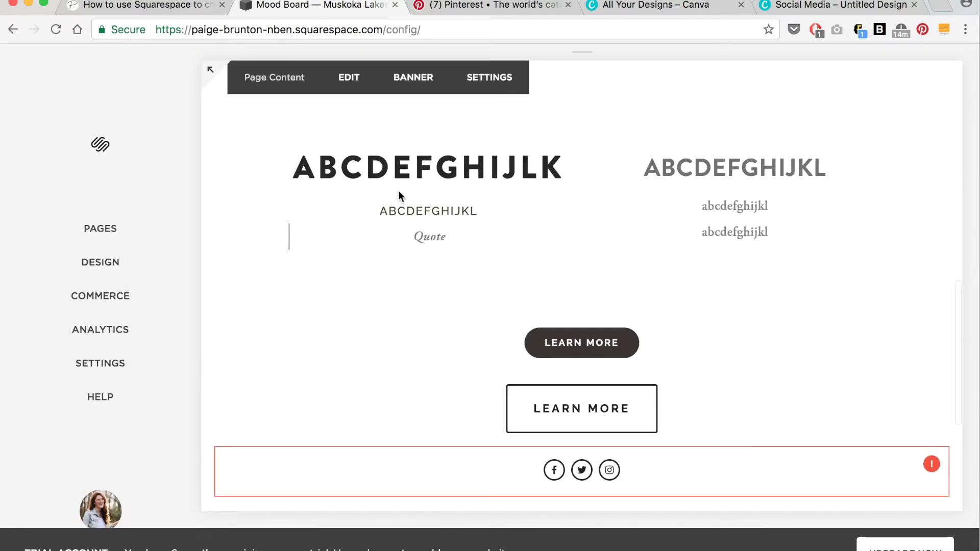
# - Open the Style Editor under Design and show the Learn More button's style settings
pyautogui.click(100, 263)
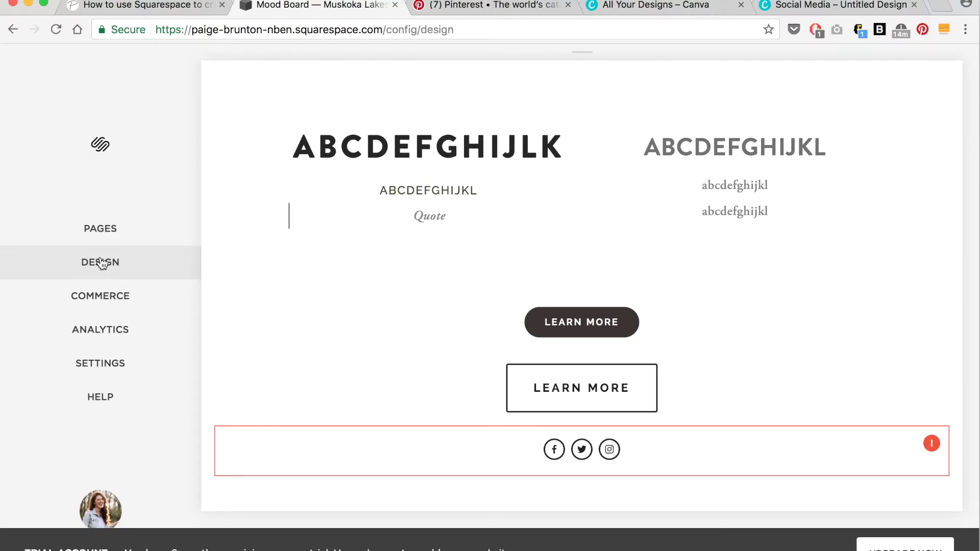
pyautogui.click(68, 255)
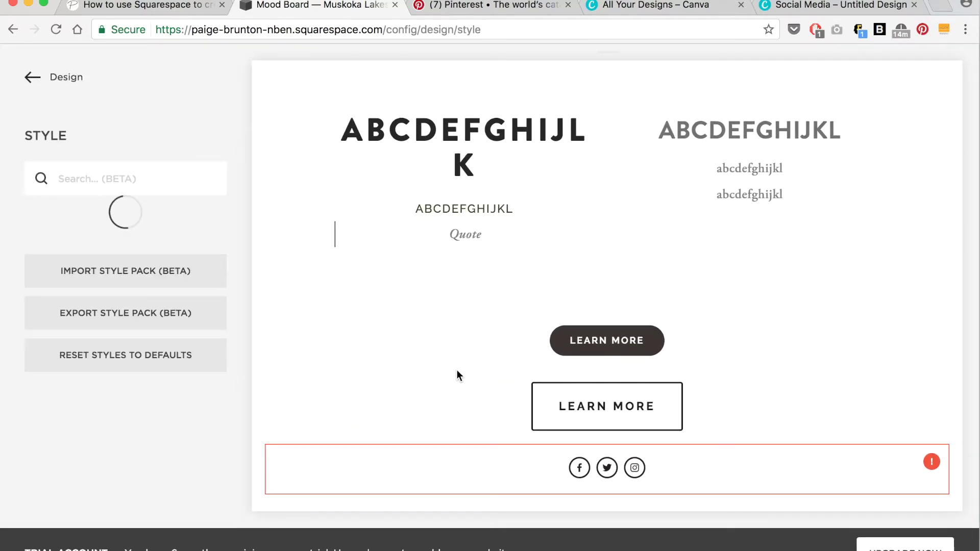
pyautogui.click(593, 406)
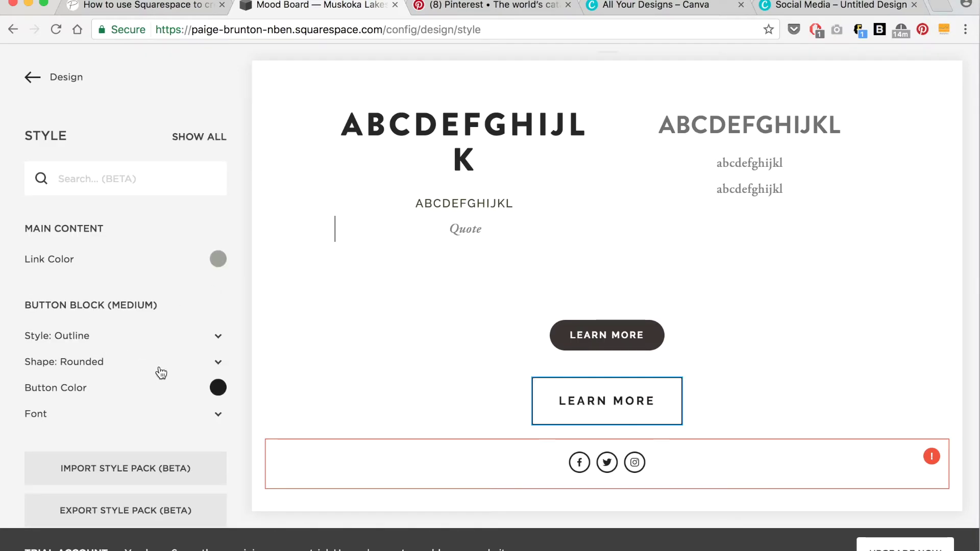
# - Give the medium button the copied dark green colour and a Raised style
pyautogui.click(306, 536)
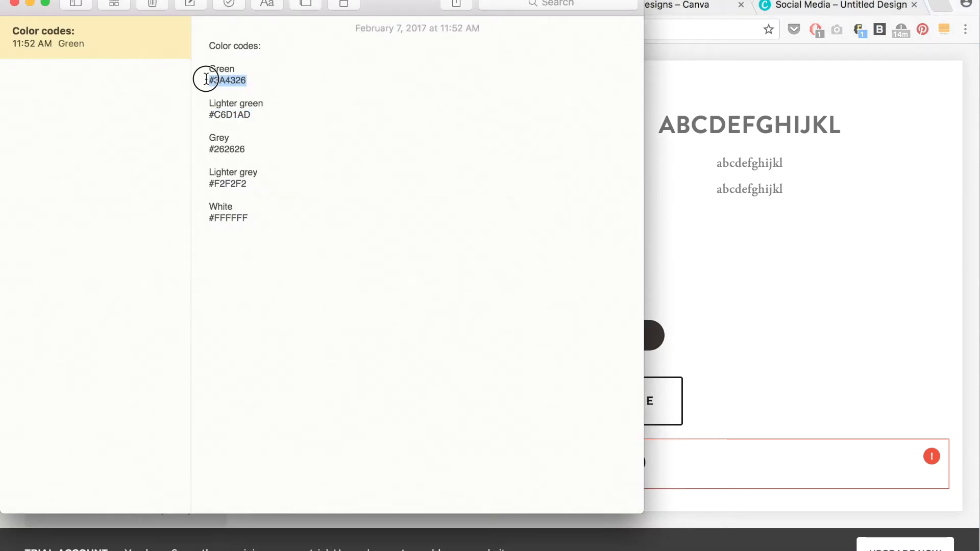
pyautogui.click(685, 238)
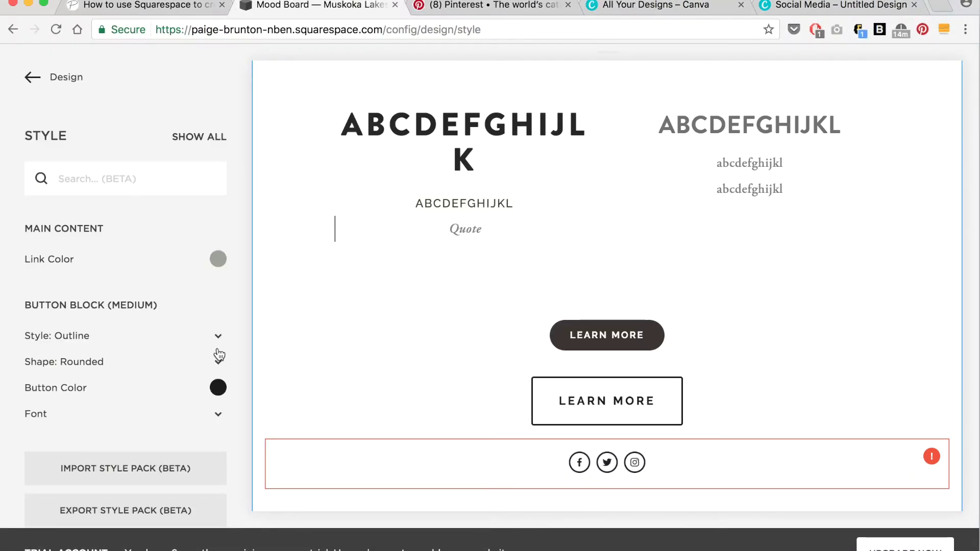
pyautogui.click(218, 387)
pyautogui.write('#3A4326')
pyautogui.click(175, 339)
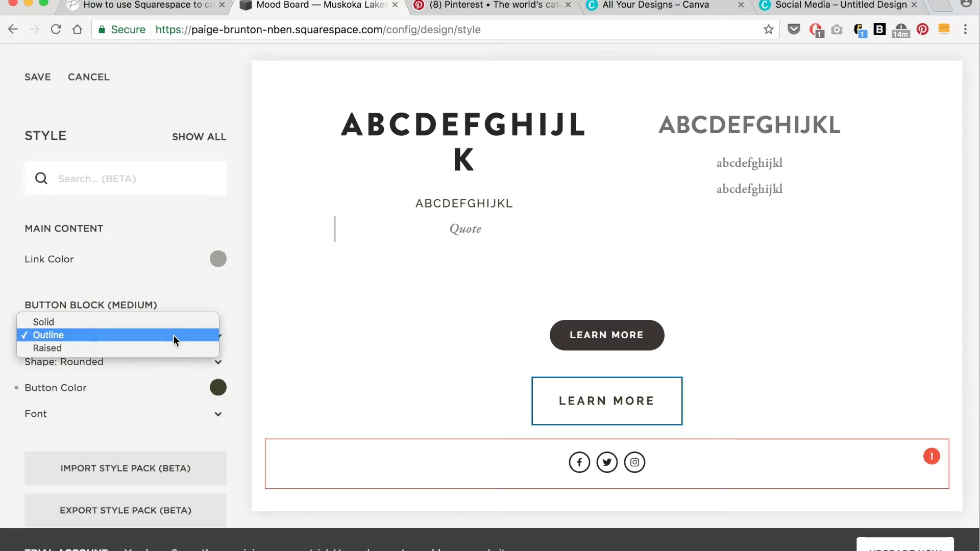
pyautogui.click(102, 323)
pyautogui.click(99, 335)
pyautogui.click(97, 358)
# - Set the medium button's text to white and its font to Adobe Garamond Pro
pyautogui.scroll(-1, 128, 293)
pyautogui.click(218, 386)
pyautogui.click(19, 286)
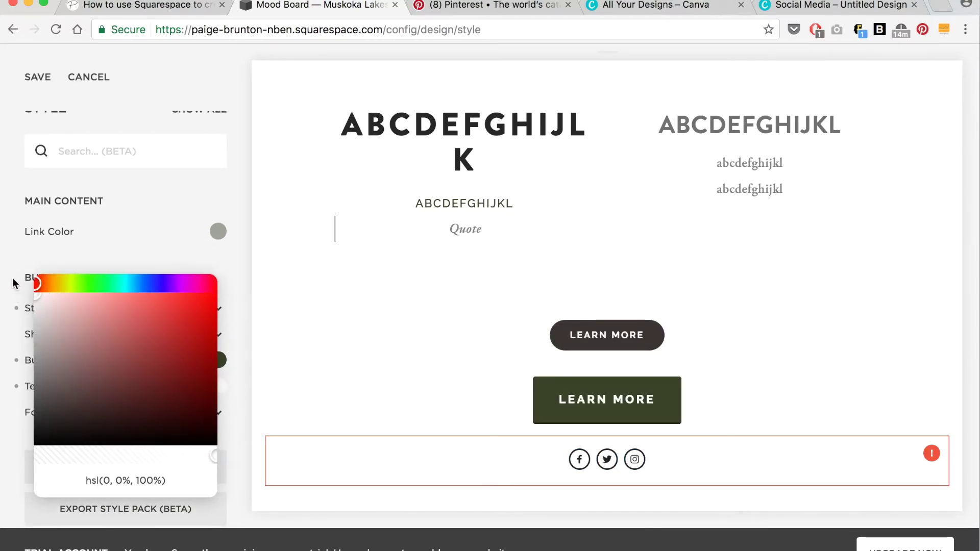
pyautogui.click(69, 414)
pyautogui.click(101, 352)
pyautogui.click(97, 161)
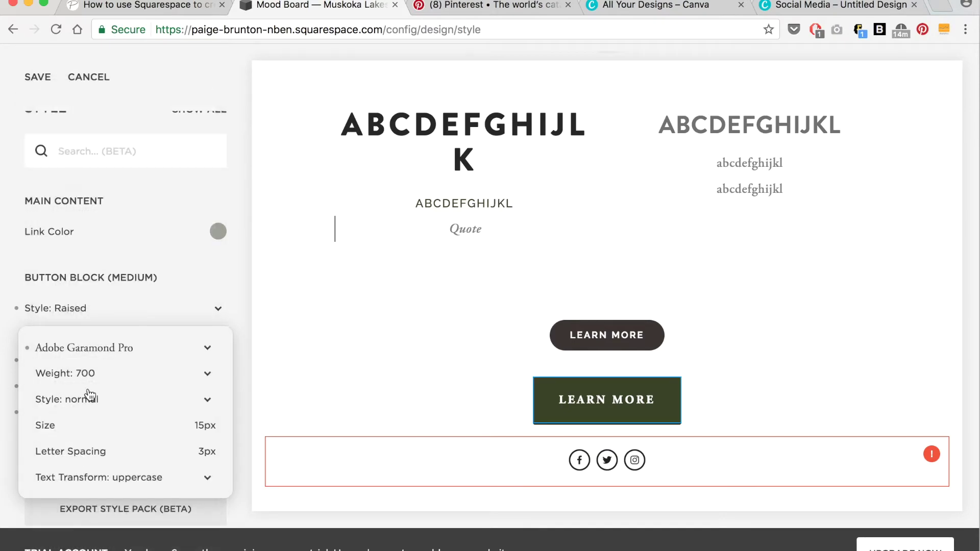
# - Set the small pill button's colour to the lighter grey code from the notes
pyautogui.click(574, 338)
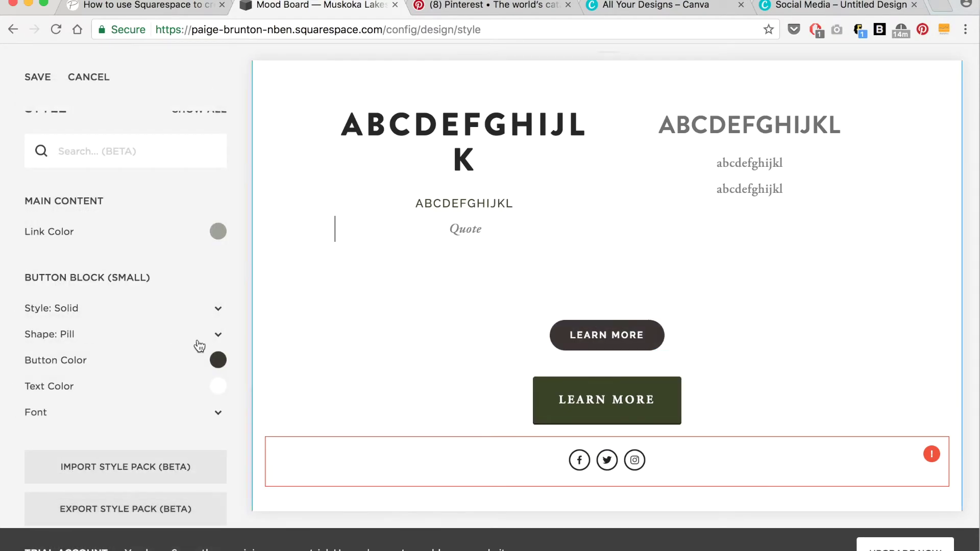
pyautogui.click(313, 531)
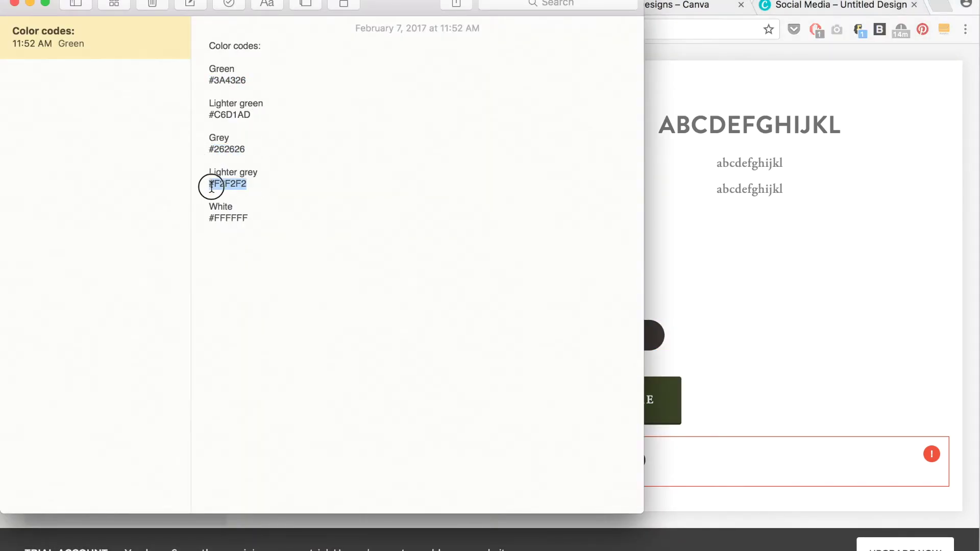
pyautogui.press('super+Tab')
pyautogui.click(218, 360)
pyautogui.tripleClick(163, 457)
pyautogui.write('#F2F2F2')
pyautogui.press('Return')
# - Make the small button Raised with #262626 as its text colour
pyautogui.click(186, 311)
pyautogui.click(169, 323)
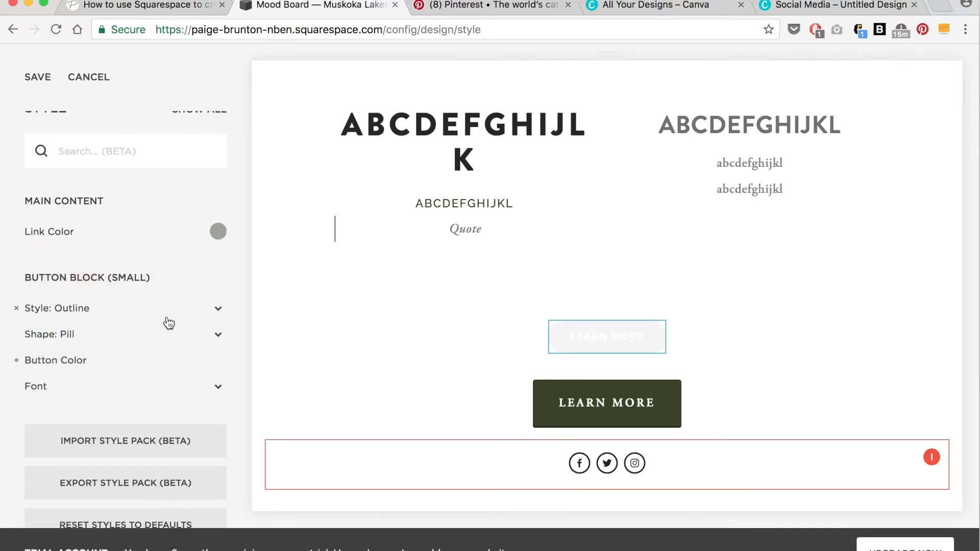
pyautogui.click(168, 310)
pyautogui.click(168, 321)
pyautogui.click(218, 385)
pyautogui.click(312, 531)
pyautogui.tripleClick(195, 152)
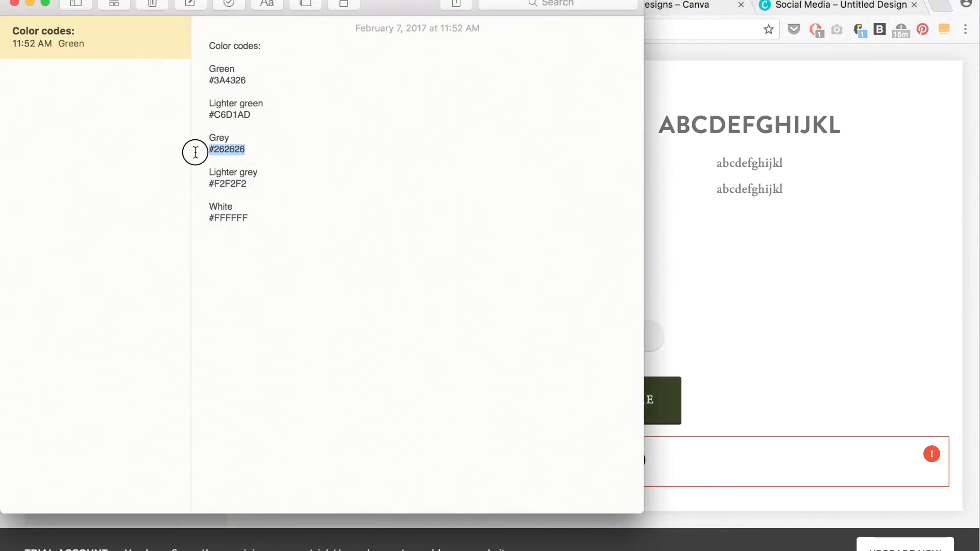
pyautogui.press('super+c')
pyautogui.press('super+Tab')
pyautogui.tripleClick(153, 466)
pyautogui.press('super+v')
pyautogui.press('Return')
# - Change the small button's shape to Square and save the style changes
pyautogui.click(59, 332)
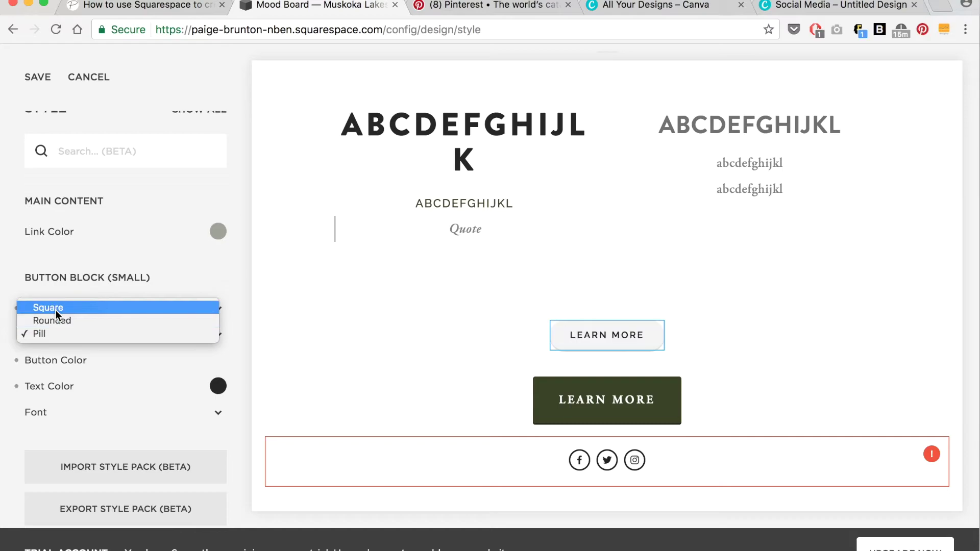
pyautogui.click(57, 320)
pyautogui.click(66, 309)
pyautogui.click(65, 307)
pyautogui.click(66, 334)
pyautogui.click(64, 320)
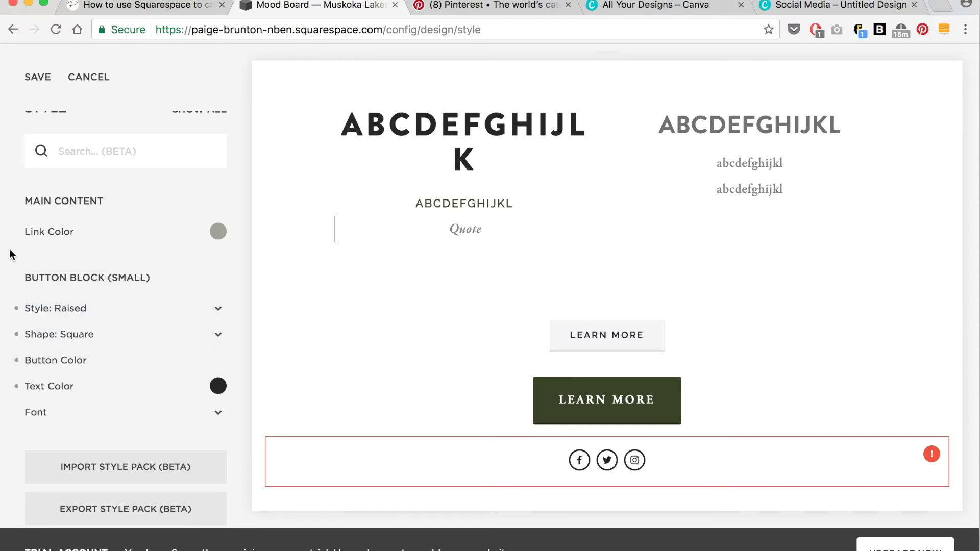
pyautogui.click(38, 77)
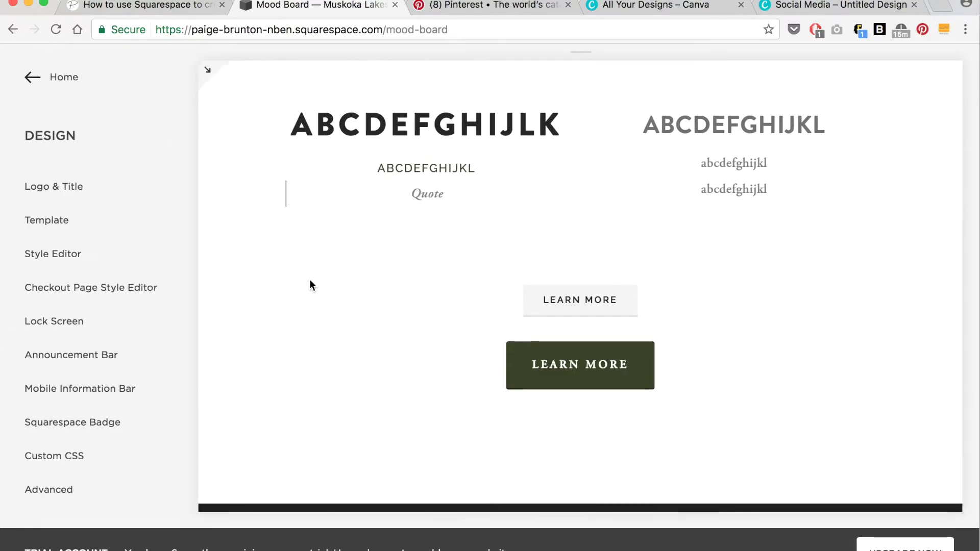
# - Preview the page, then return to the main site menu and open Settings
pyautogui.press('Escape')
pyautogui.scroll(-3, 312, 286)
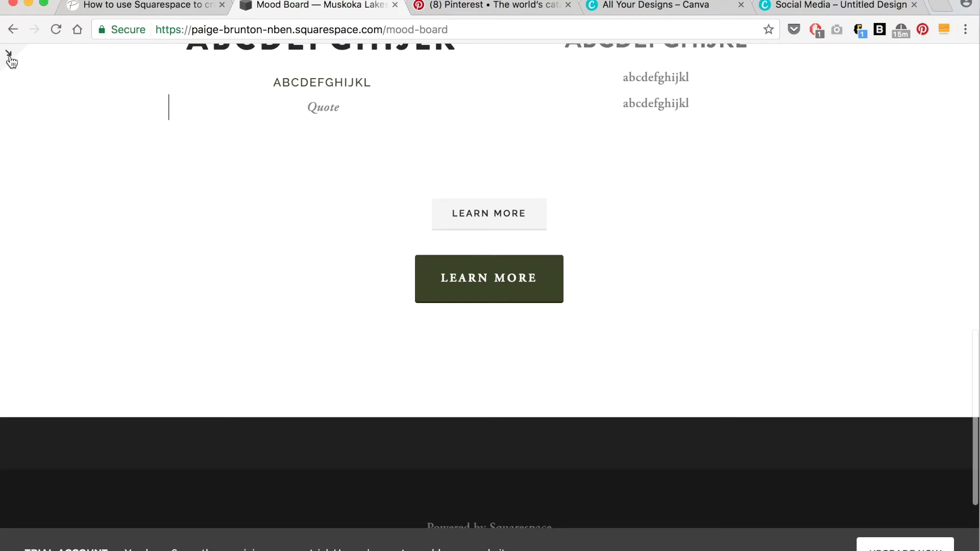
pyautogui.click(9, 58)
pyautogui.moveTo(939, 359)
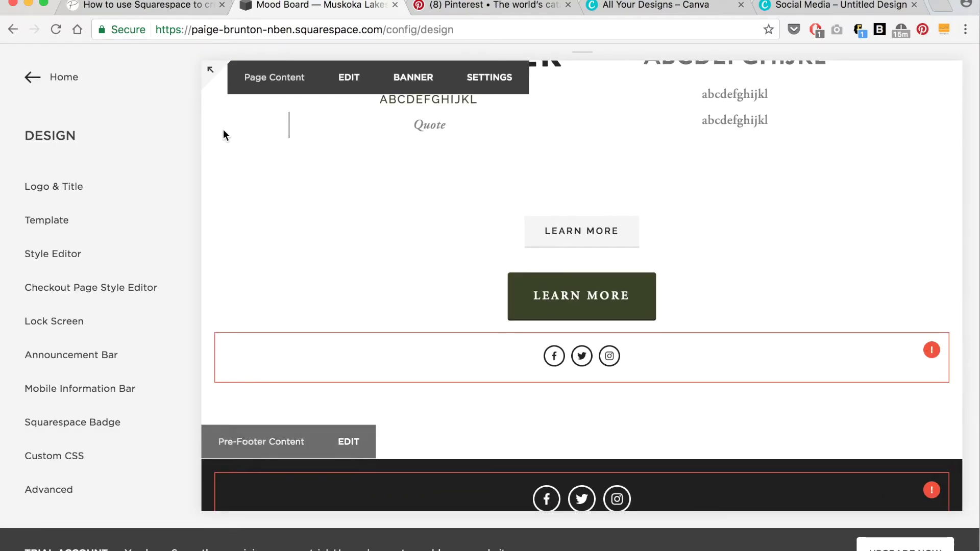
pyautogui.click(64, 78)
pyautogui.click(100, 363)
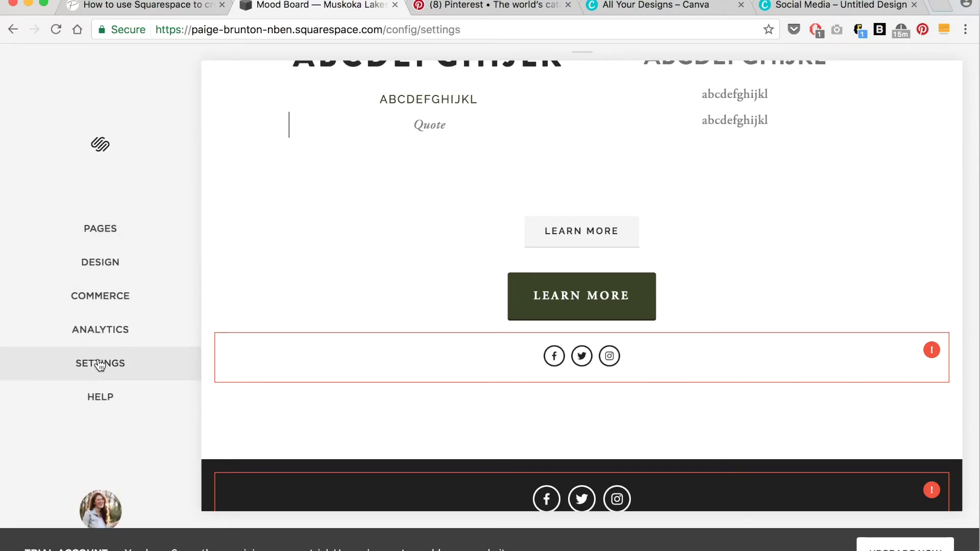
# - Connect the Pinterest account under Connected Accounts and grant Squarespace permission
pyautogui.scroll(-1, 92, 239)
pyautogui.scroll(-5, 91, 239)
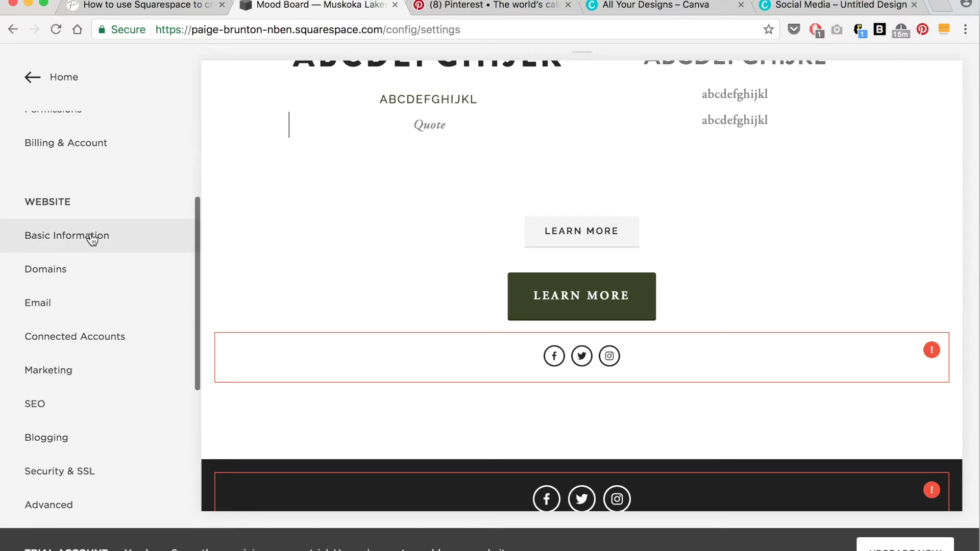
pyautogui.click(85, 274)
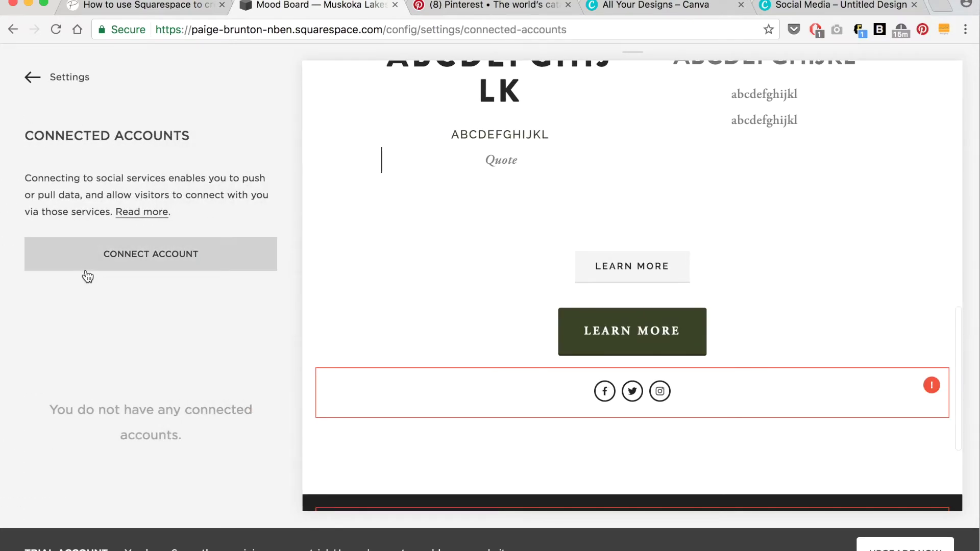
pyautogui.click(81, 254)
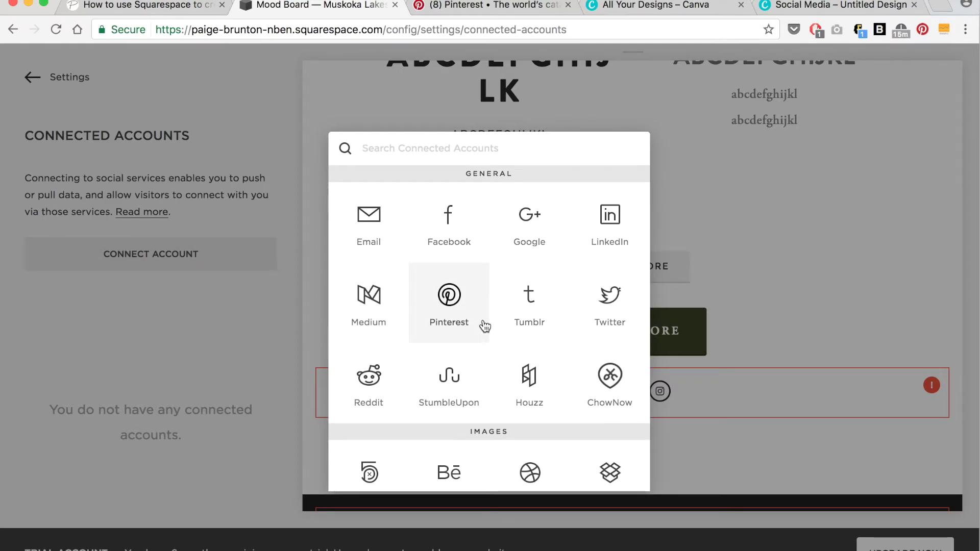
pyautogui.click(435, 307)
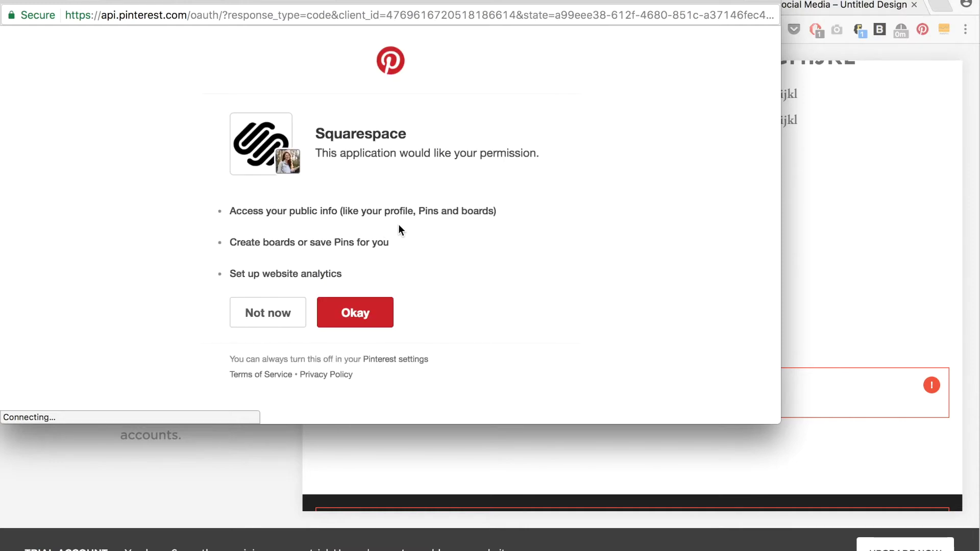
pyautogui.click(348, 314)
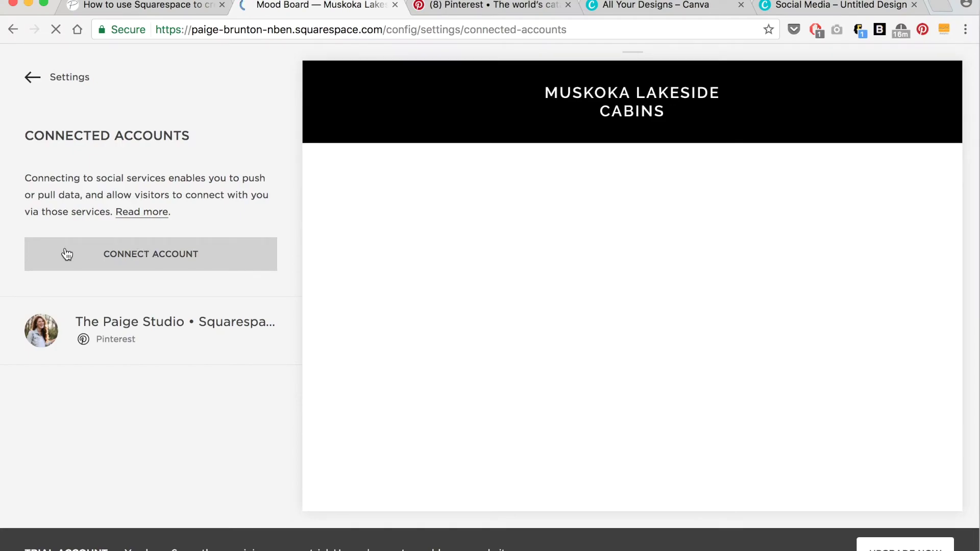
# - Connect and save the Instagram account, then return to the settings menu
pyautogui.click(75, 253)
pyautogui.scroll(-3, 498, 296)
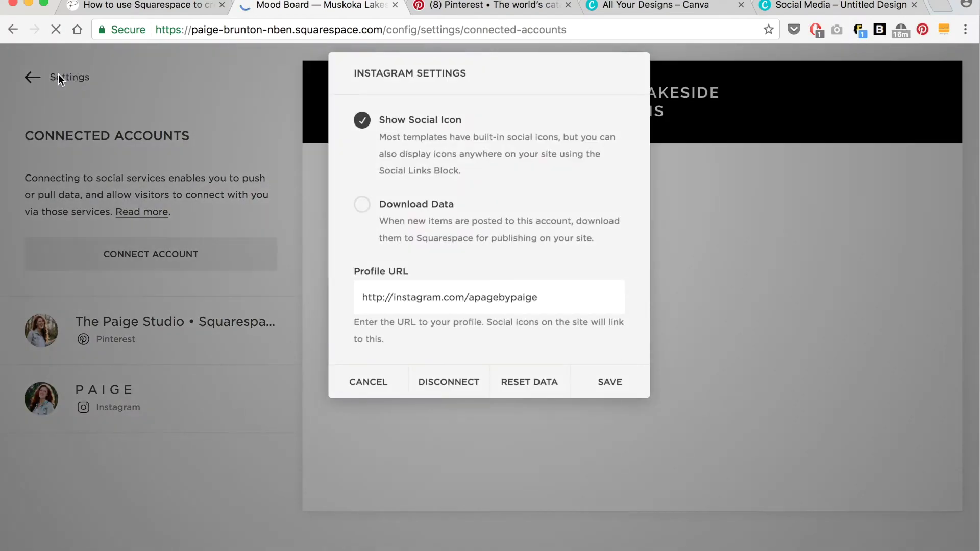
pyautogui.click(609, 381)
pyautogui.click(60, 76)
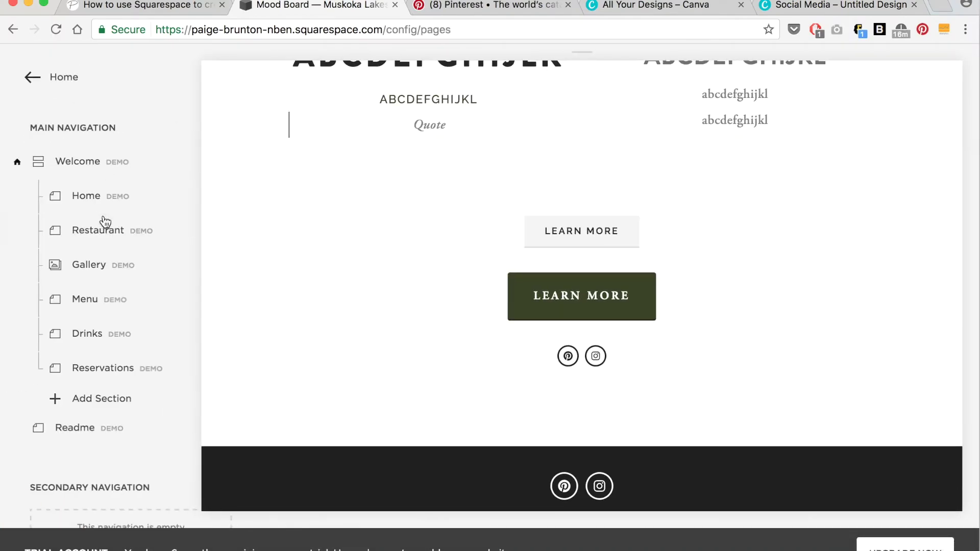
pyautogui.scroll(-5, 106, 222)
# - Edit the Mood Board page and insert a Spacer block below the social icons
pyautogui.click(400, 79)
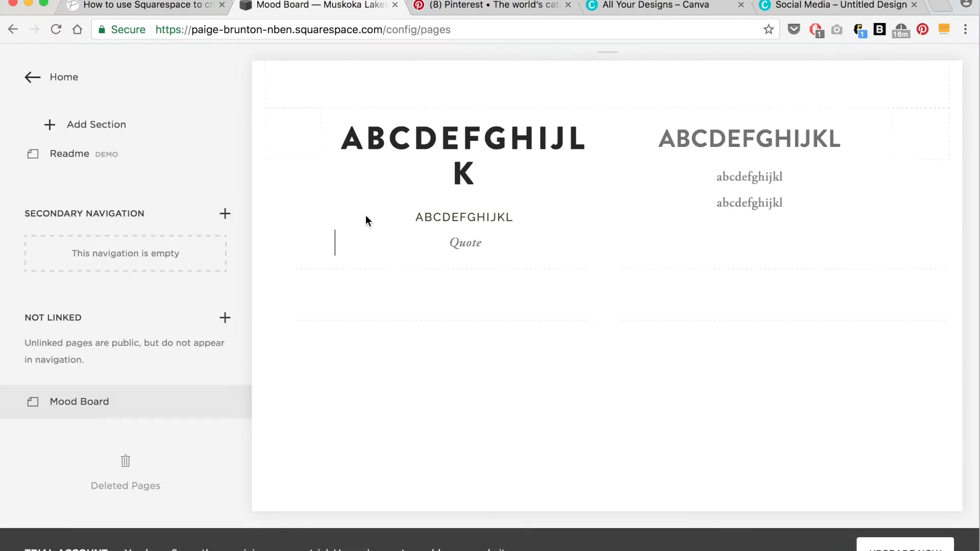
pyautogui.scroll(15, 206, 198)
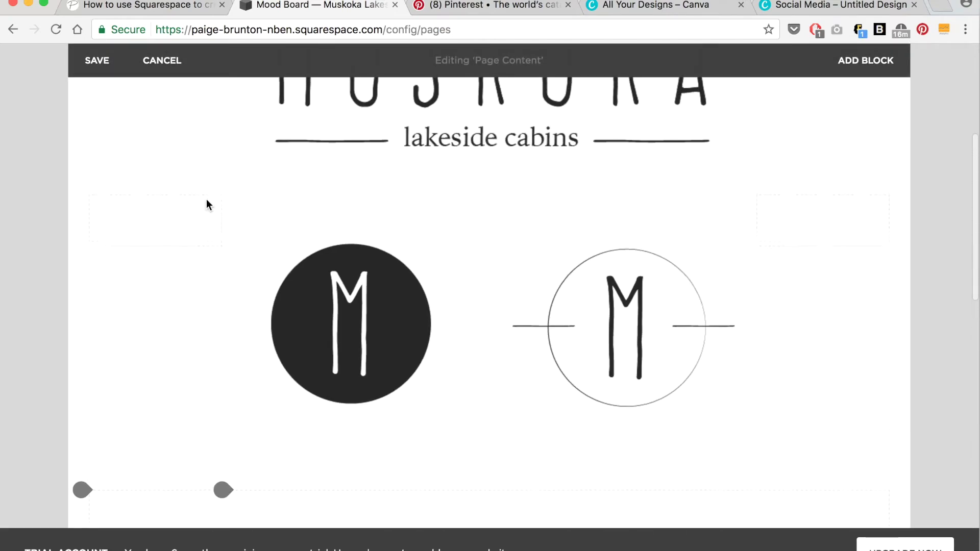
pyautogui.scroll(-15, 207, 199)
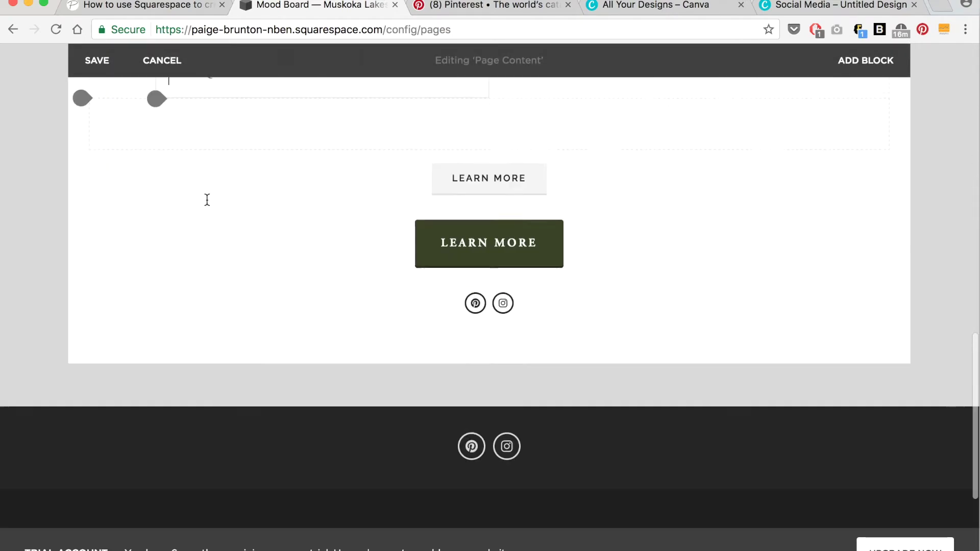
pyautogui.click(88, 329)
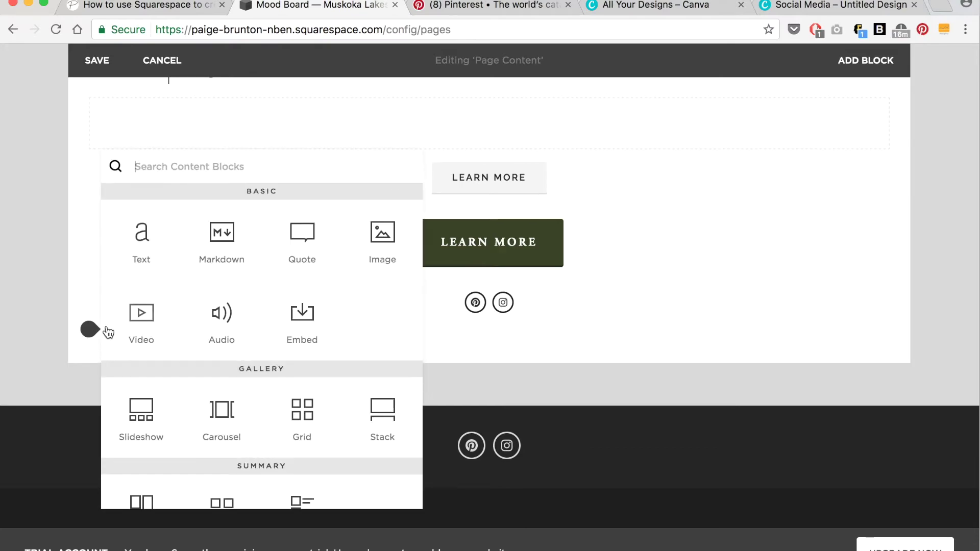
pyautogui.scroll(-4, 174, 354)
pyautogui.click(141, 413)
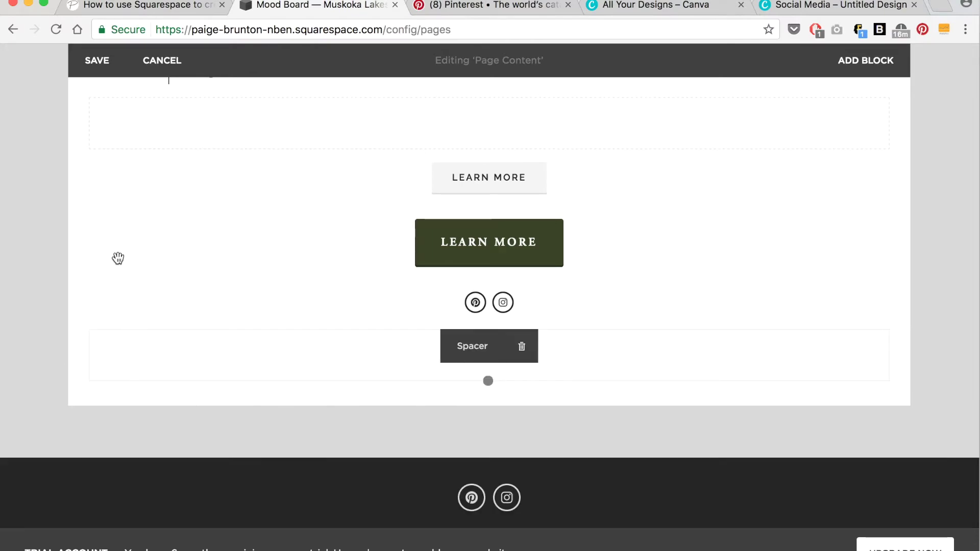
pyautogui.scroll(-2, 102, 276)
# - Add a Gallery Grid block under the spacer and upload six mood images
pyautogui.click(92, 326)
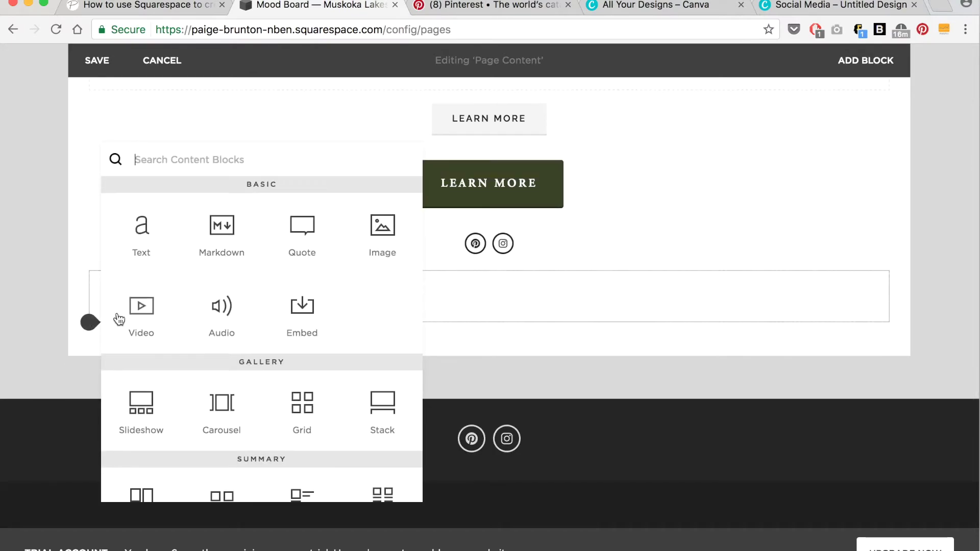
pyautogui.scroll(-3, 235, 265)
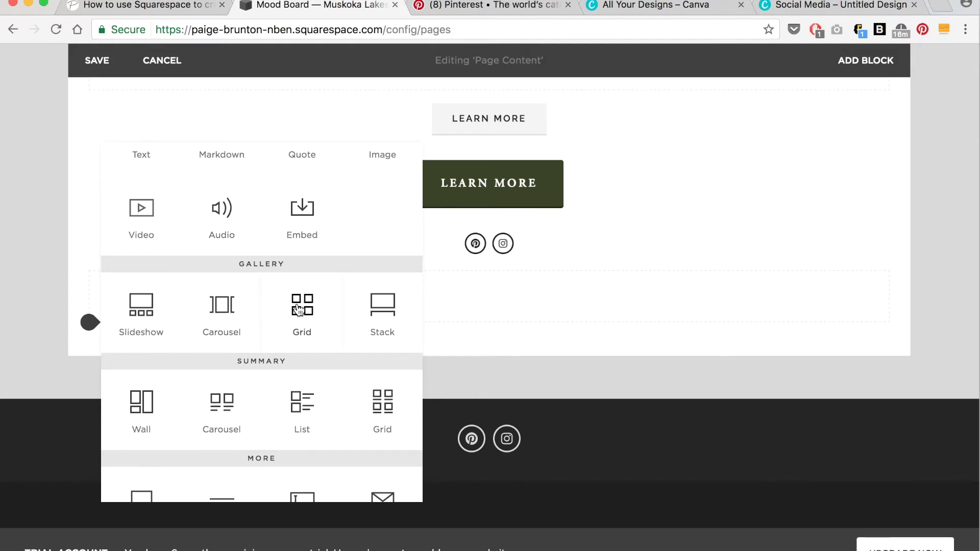
pyautogui.click(299, 309)
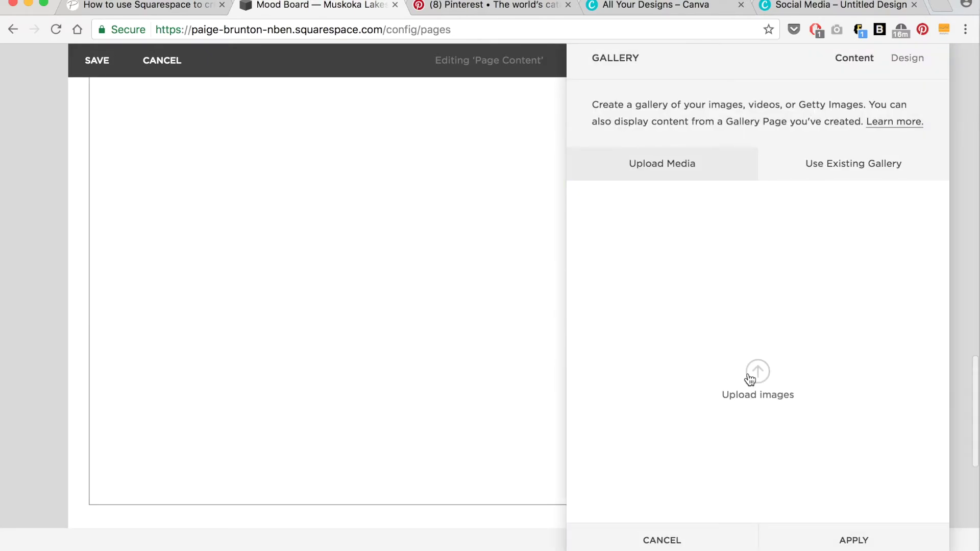
pyautogui.click(604, 253)
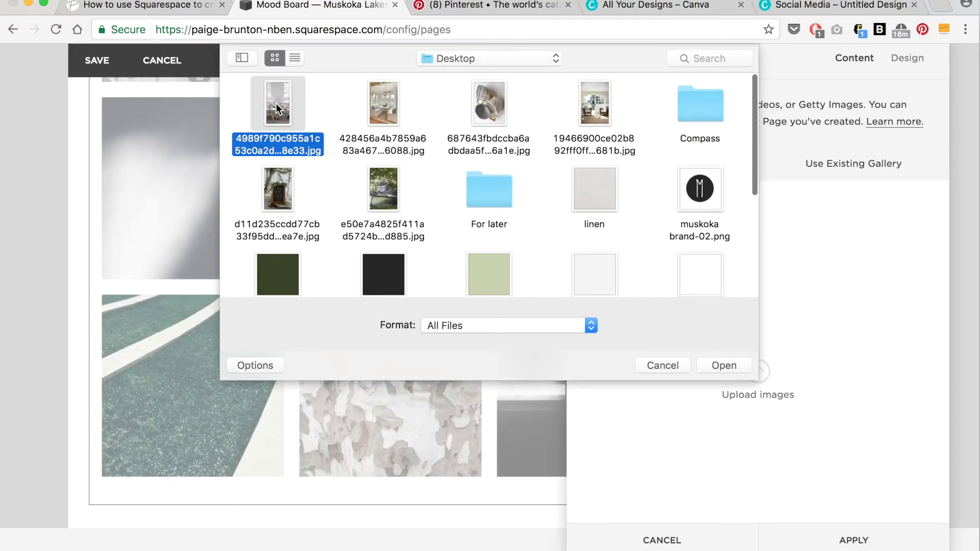
pyautogui.keyDown('super'); pyautogui.click(504, 108); pyautogui.keyUp('super')
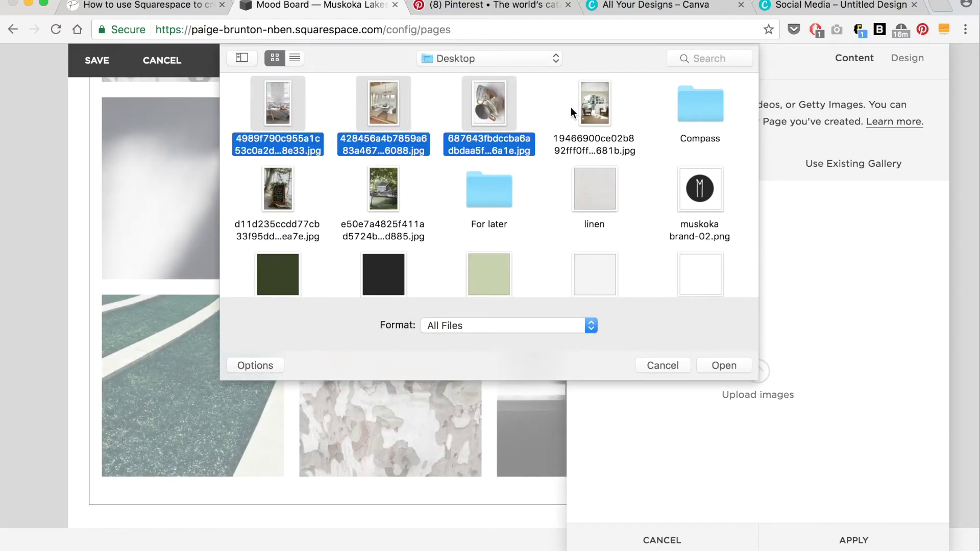
pyautogui.keyDown('super'); pyautogui.click(599, 110); pyautogui.keyUp('super')
pyautogui.keyDown('super'); pyautogui.click(367, 193); pyautogui.keyUp('super')
pyautogui.keyDown('super'); pyautogui.click(280, 194); pyautogui.keyUp('super')
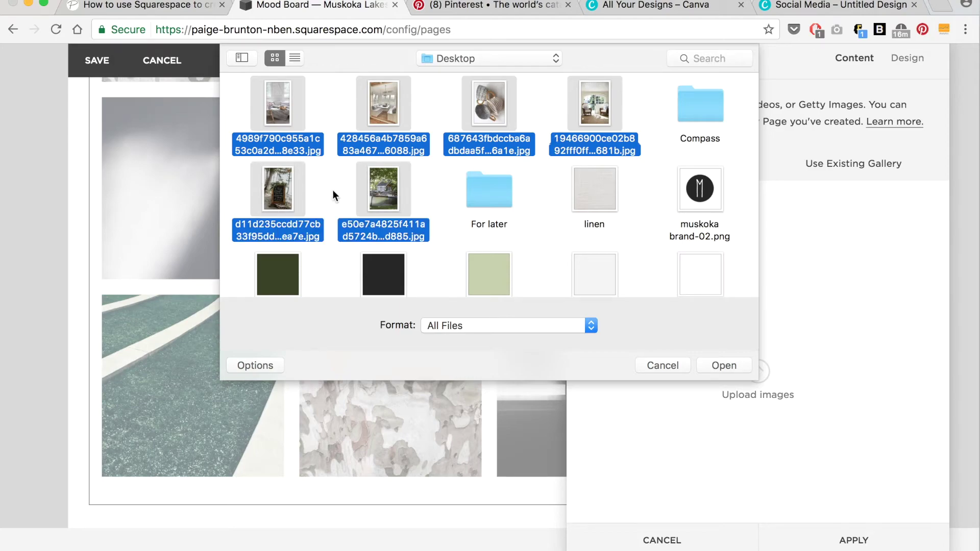
pyautogui.scroll(-5, 332, 188)
pyautogui.click(723, 365)
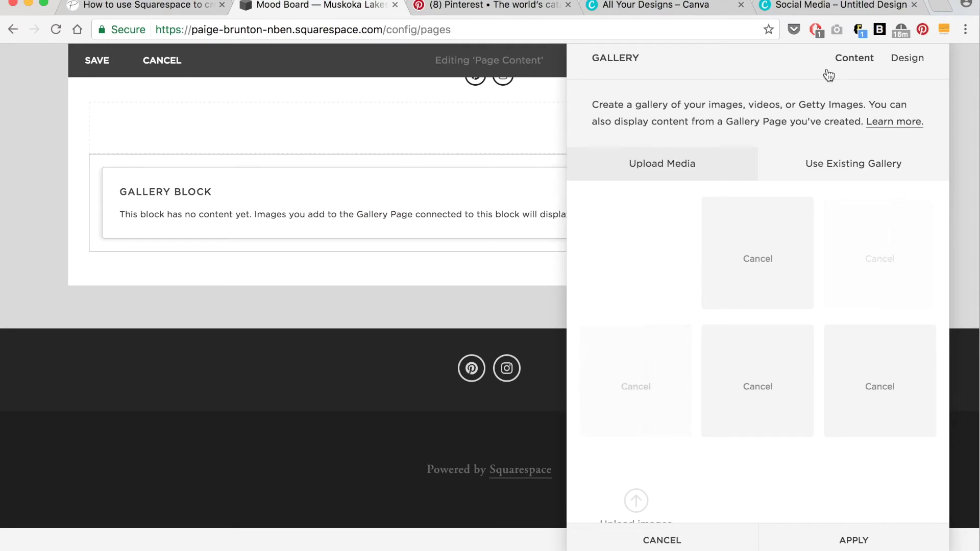
# - Set the gallery to 3 images per row with 0 padding and apply
pyautogui.click(908, 57)
pyautogui.click(684, 375)
pyautogui.moveTo(736, 426); pyautogui.dragTo(605, 426)
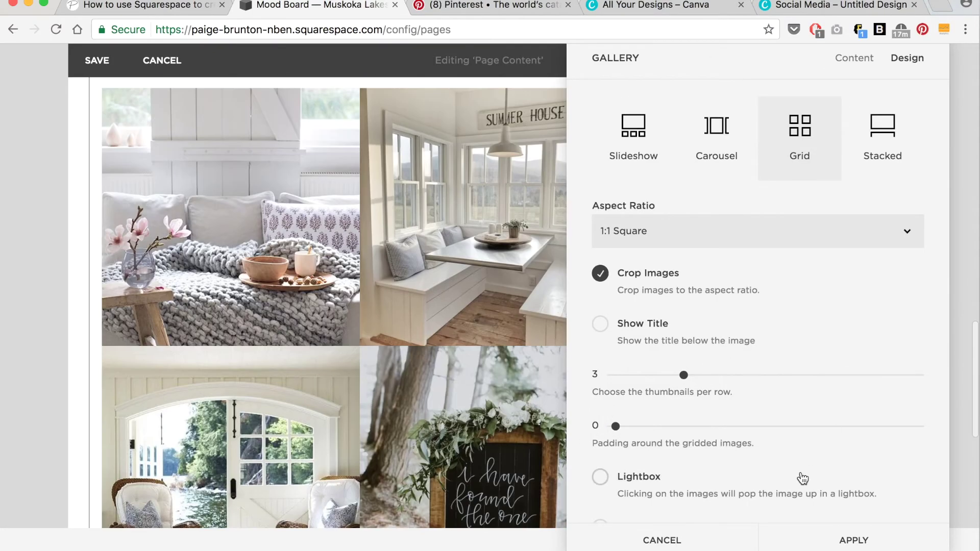
pyautogui.click(853, 539)
# - Drag the dark button beside the other one and left-align it so they sit side by side
pyautogui.scroll(6, 549, 282)
pyautogui.moveTo(476, 366); pyautogui.dragTo(862, 306)
pyautogui.click(288, 302)
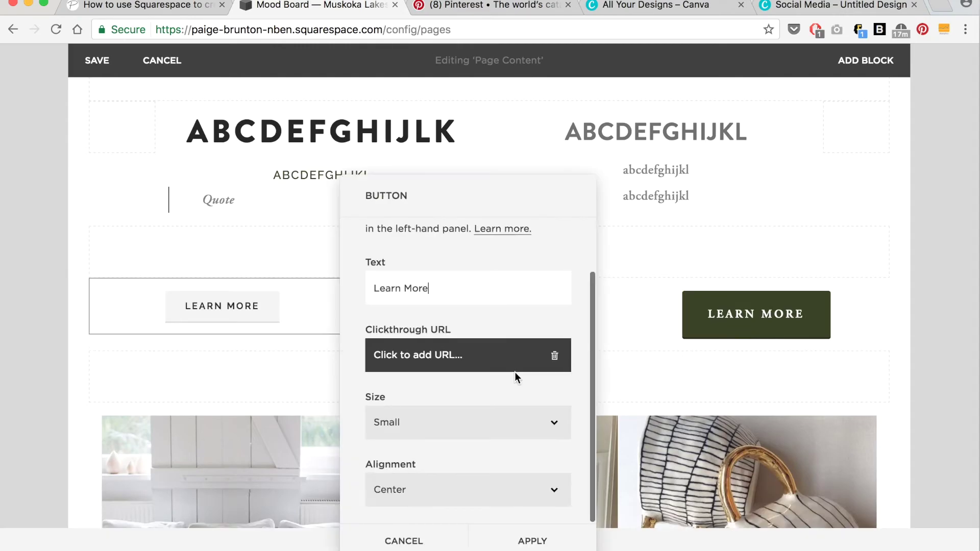
pyautogui.click(508, 539)
pyautogui.click(771, 291)
pyautogui.click(822, 489)
pyautogui.click(744, 474)
pyautogui.click(886, 541)
pyautogui.scroll(-6, 270, 275)
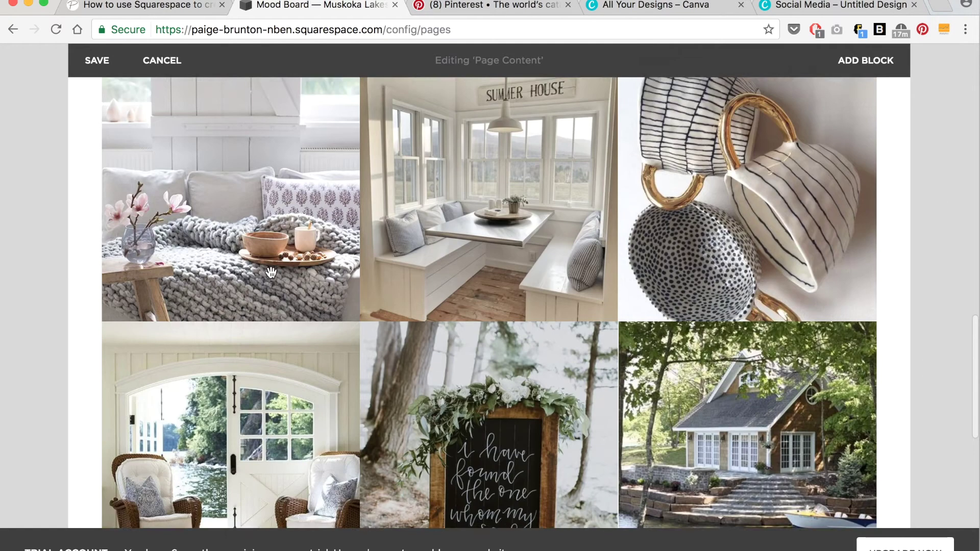
pyautogui.scroll(15, 271, 273)
pyautogui.scroll(5, 271, 273)
pyautogui.scroll(-10, 271, 272)
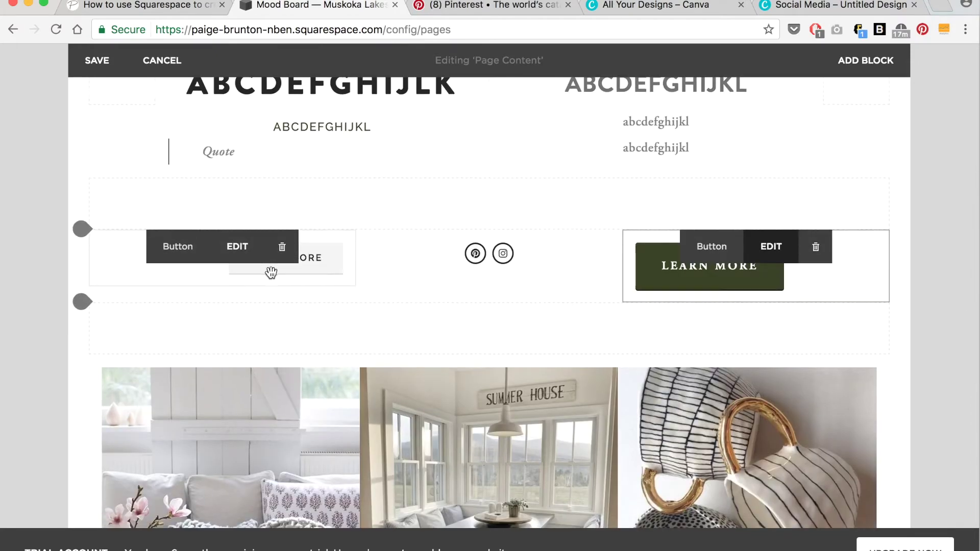
pyautogui.scroll(-2, 271, 273)
pyautogui.scroll(-10, 271, 273)
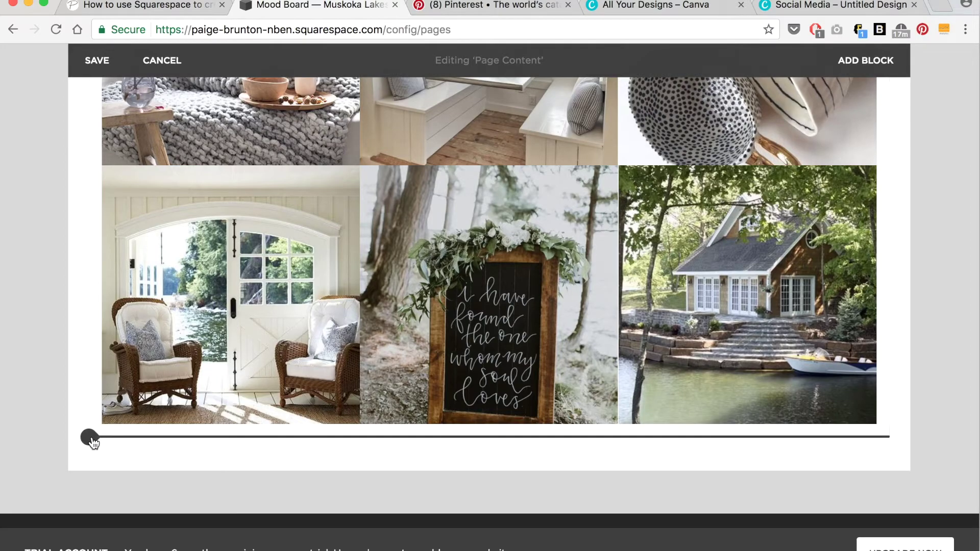
# - Insert a Spacer block below the photo grid
pyautogui.click(90, 438)
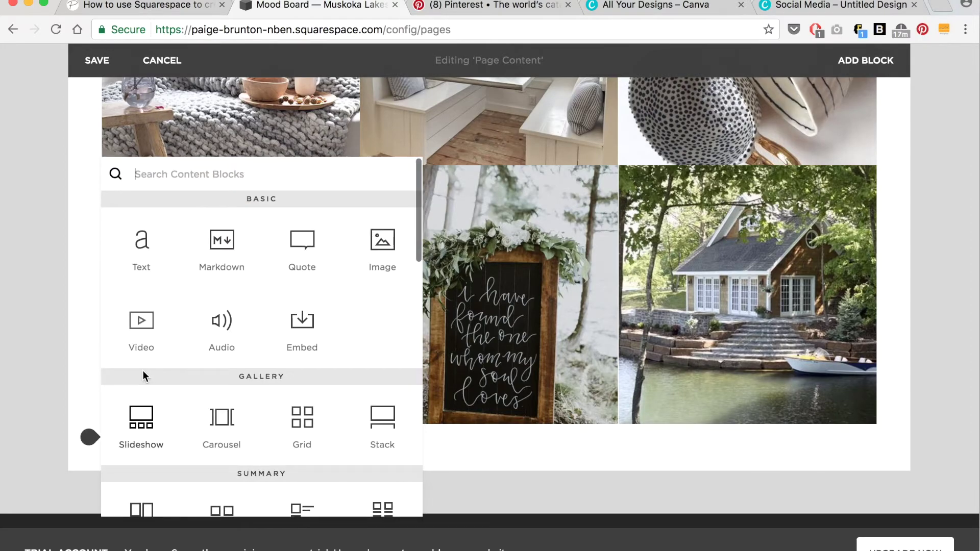
pyautogui.scroll(-5, 143, 373)
pyautogui.click(142, 373)
pyautogui.scroll(-3, 109, 343)
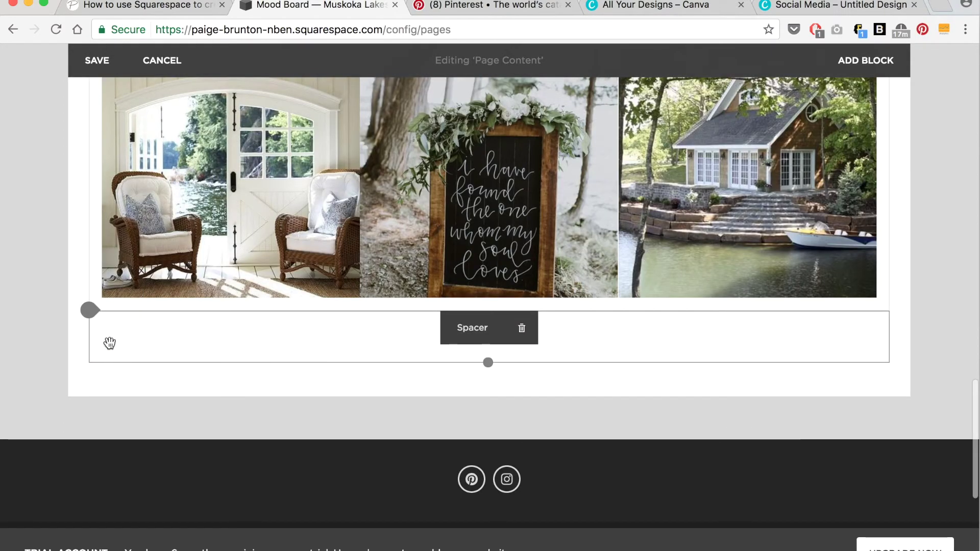
# - Add a gallery under the spacer and upload muskoka brand-06 through muskoka brand-10
pyautogui.click(89, 363)
pyautogui.scroll(-2, 197, 328)
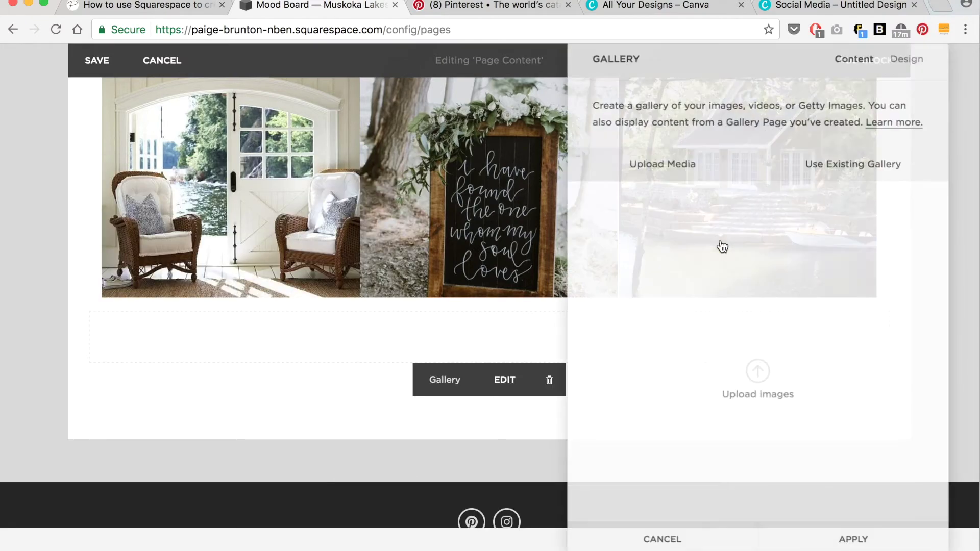
pyautogui.click(748, 375)
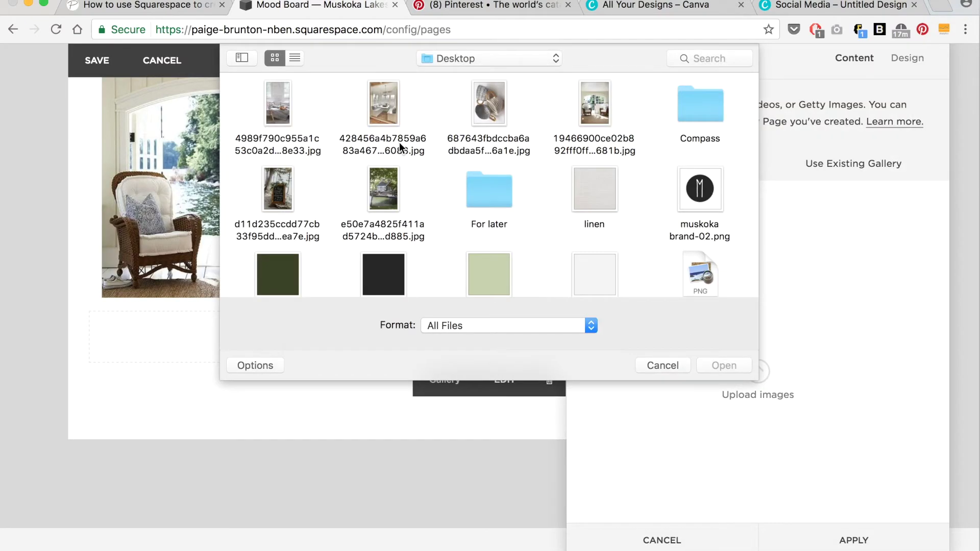
pyautogui.scroll(-2, 568, 147)
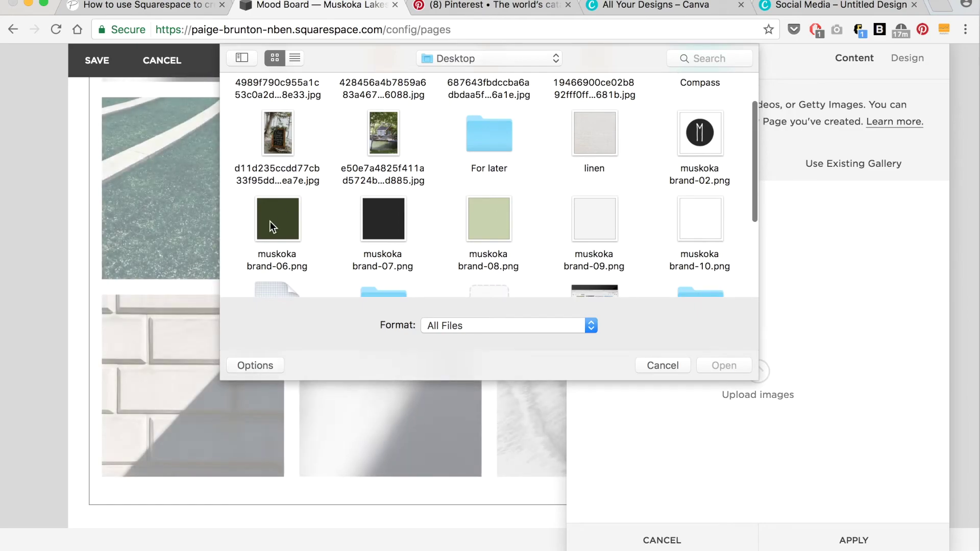
pyautogui.click(269, 221)
pyautogui.keyDown('shift'); pyautogui.click(393, 216); pyautogui.keyUp('shift')
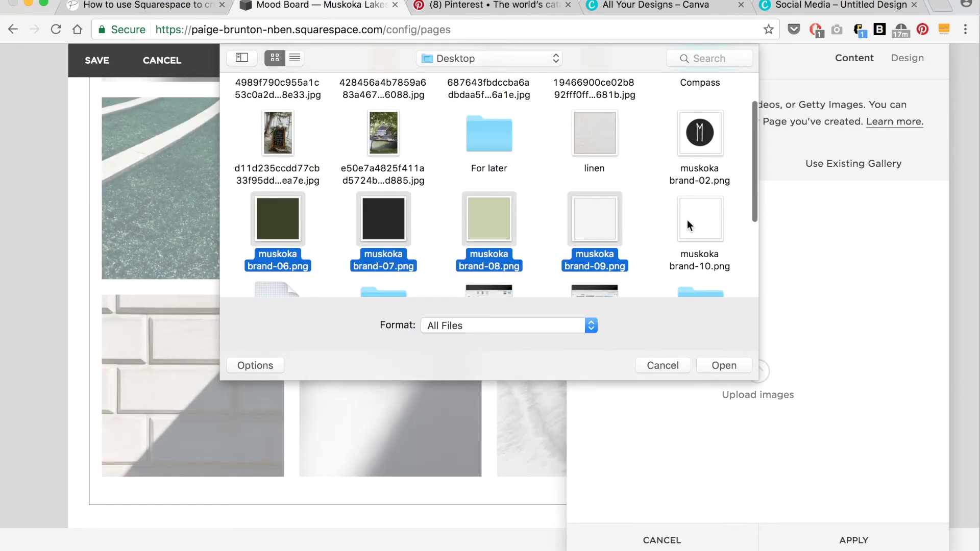
pyautogui.keyDown('shift'); pyautogui.click(704, 226); pyautogui.keyUp('shift')
pyautogui.scroll(-3, 704, 226)
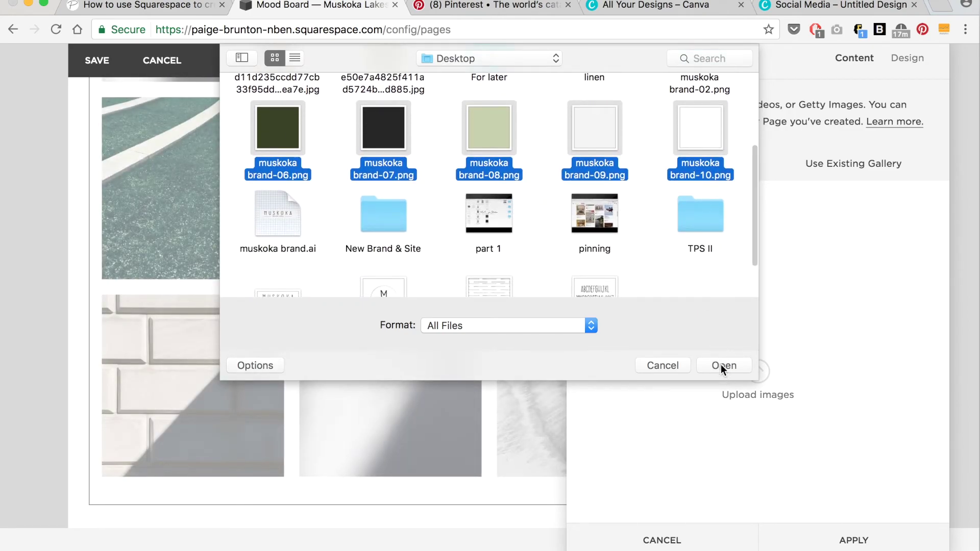
pyautogui.click(721, 365)
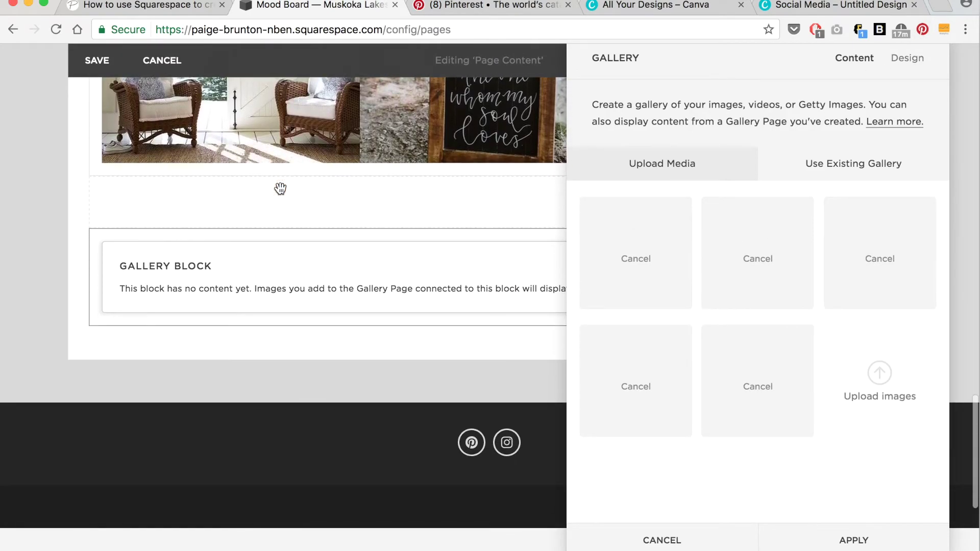
# - Set the swatch gallery to 5 per row with 0 padding
pyautogui.scroll(-1, 443, 171)
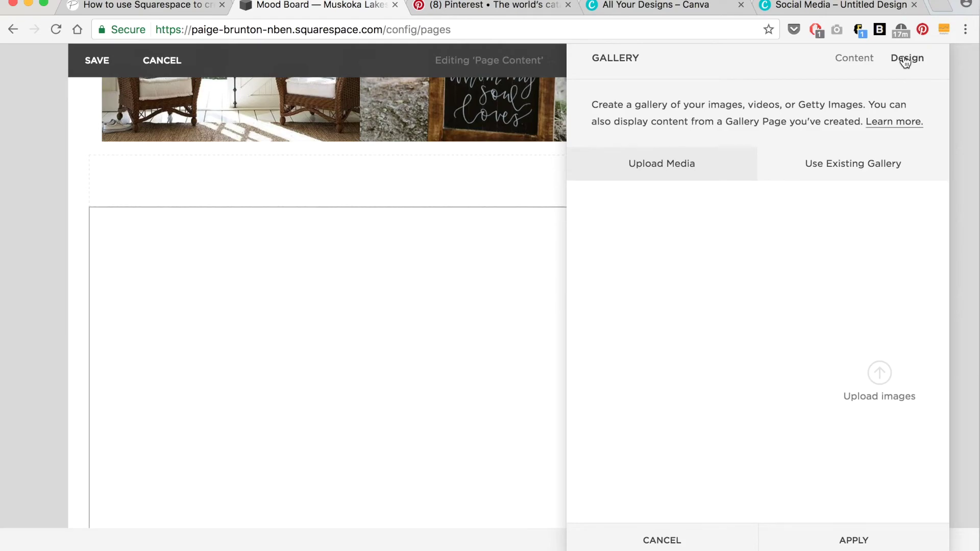
pyautogui.click(906, 58)
pyautogui.moveTo(716, 374); pyautogui.dragTo(744, 374)
pyautogui.moveTo(579, 409); pyautogui.dragTo(581, 408)
pyautogui.moveTo(668, 60); pyautogui.dragTo(429, 247)
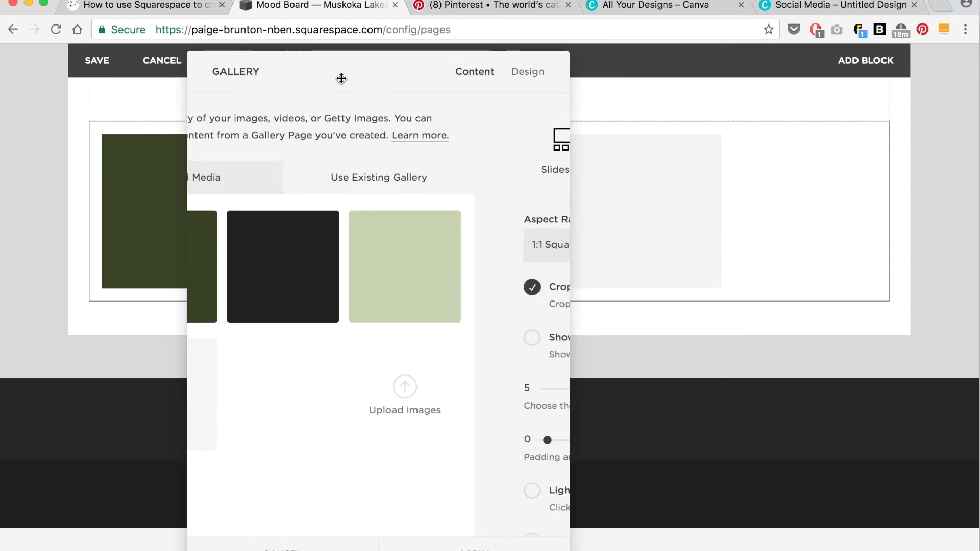
pyautogui.moveTo(288, 70); pyautogui.dragTo(676, 103)
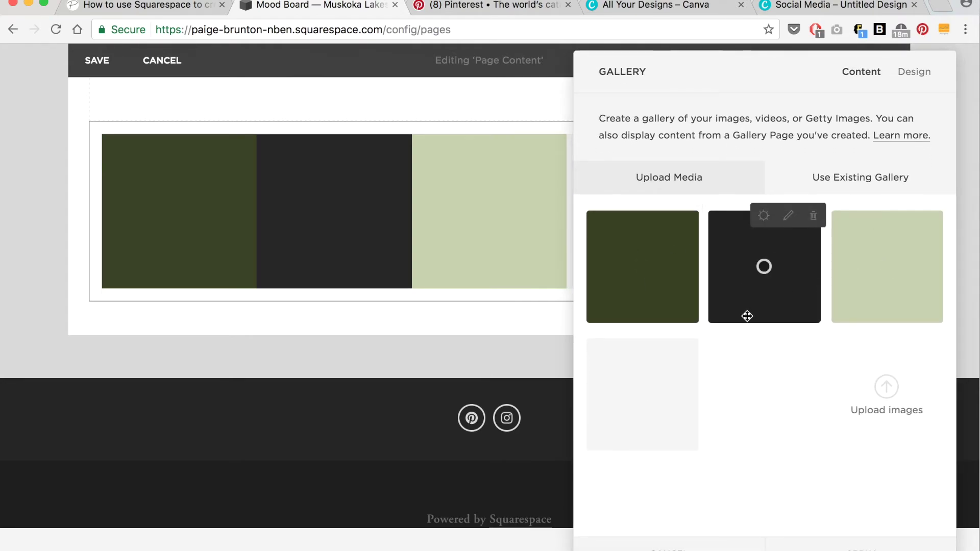
# - Reorder the swatches to dark, off-white, olive green, pale green and apply
pyautogui.moveTo(746, 315); pyautogui.dragTo(607, 307)
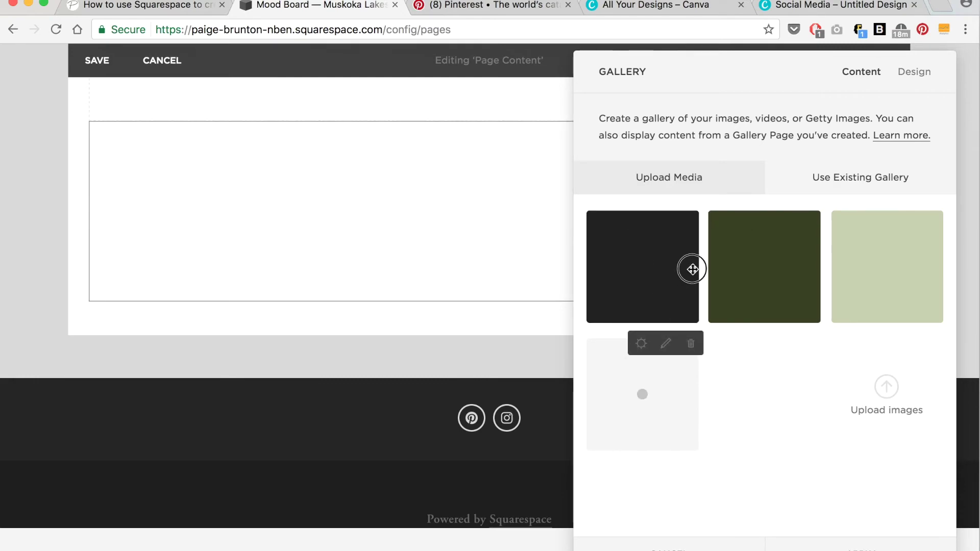
pyautogui.moveTo(691, 269); pyautogui.dragTo(744, 291)
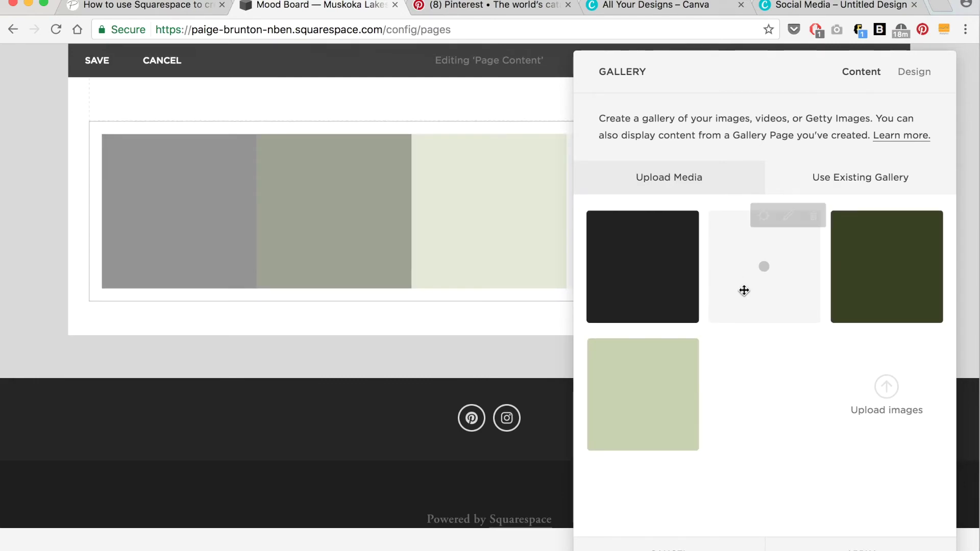
pyautogui.moveTo(732, 367); pyautogui.dragTo(649, 299)
pyautogui.moveTo(762, 392); pyautogui.dragTo(576, 393)
pyautogui.click(306, 200)
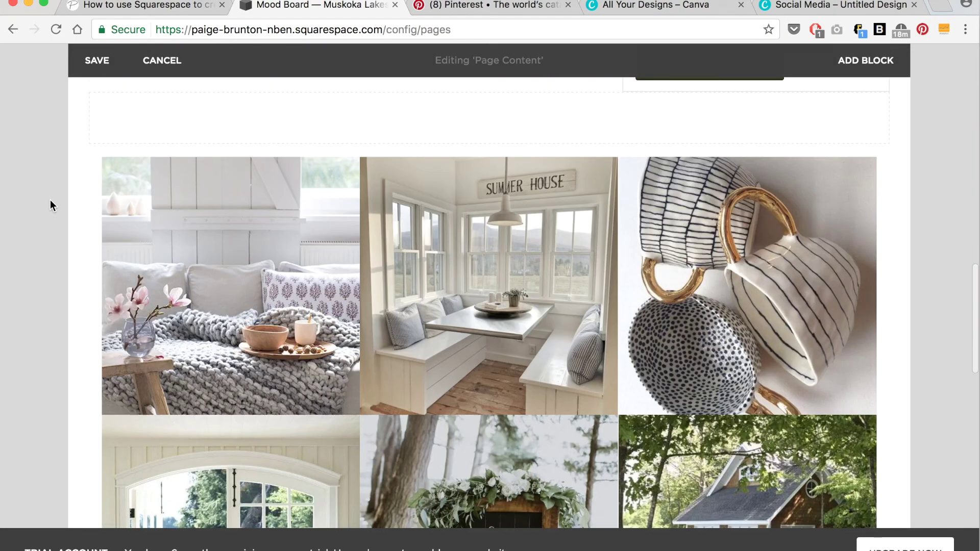
# - Insert a spacer below the colour swatches and add a Grid gallery block beneath it
pyautogui.click(88, 302)
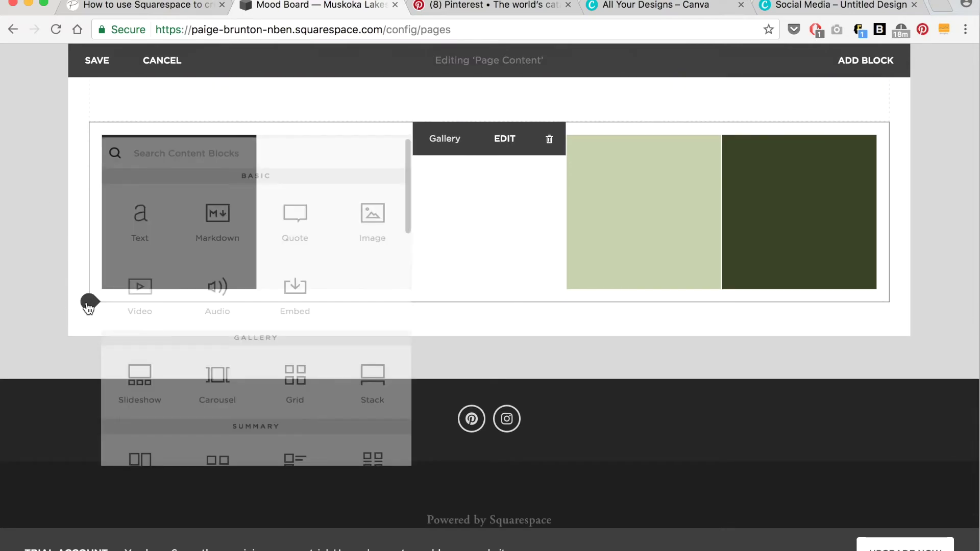
pyautogui.scroll(-5, 153, 310)
pyautogui.click(140, 343)
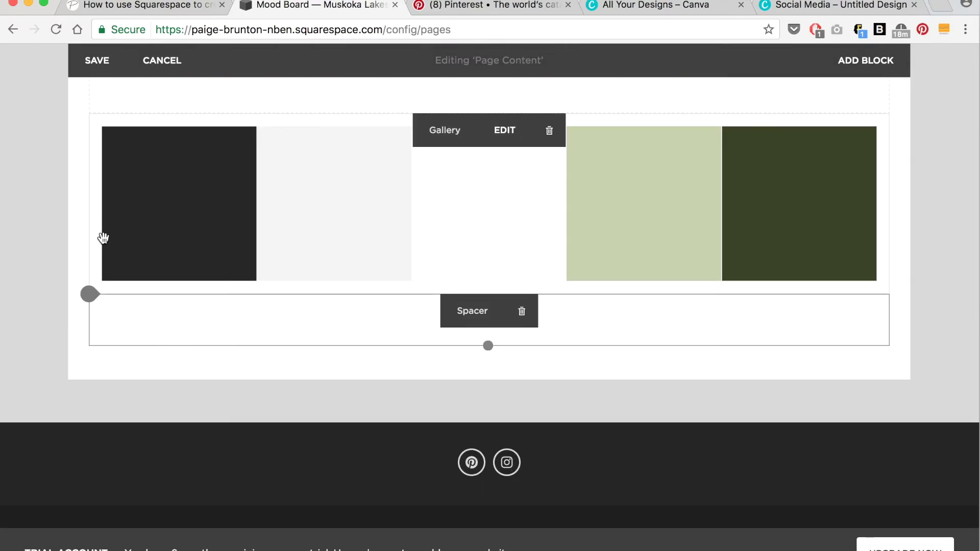
pyautogui.click(90, 252)
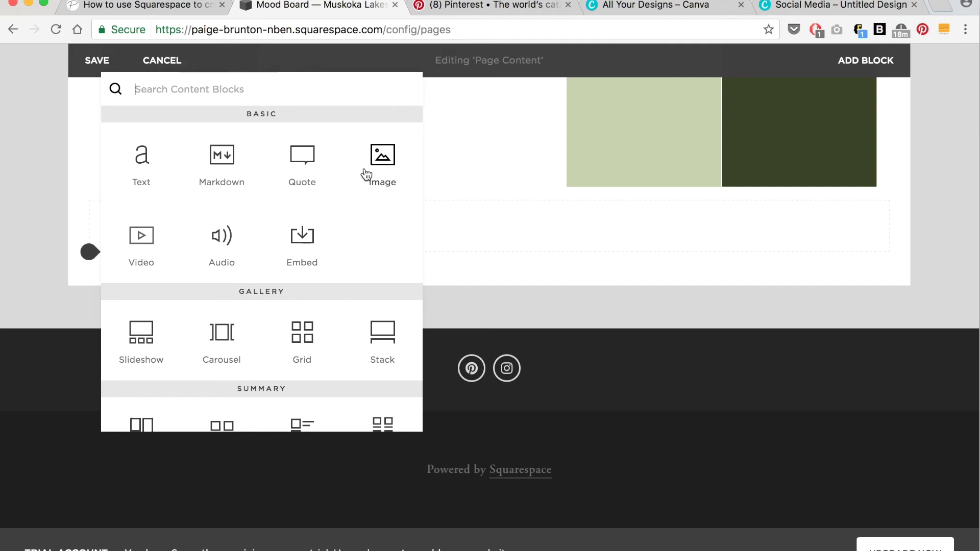
pyautogui.scroll(-2, 264, 322)
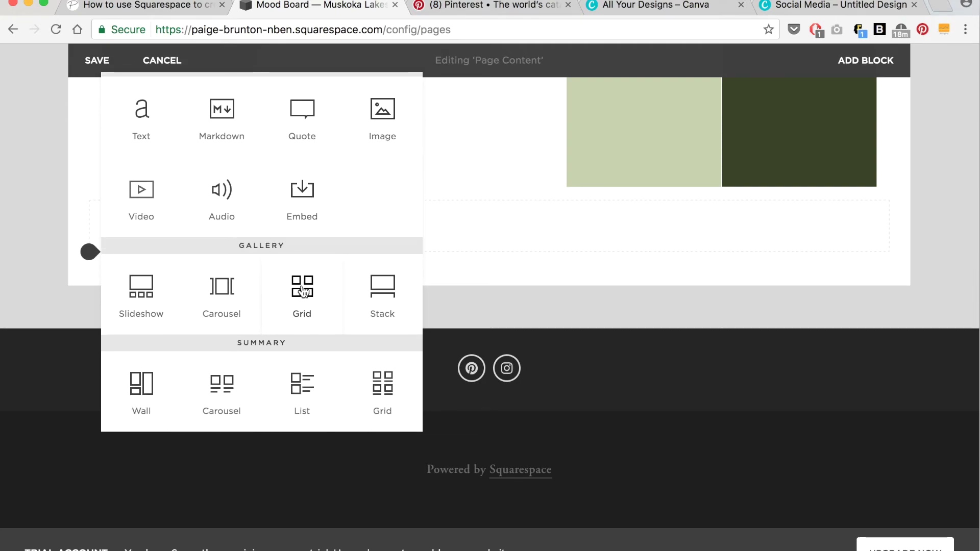
pyautogui.click(302, 294)
# - Upload the linen and Untitled-1-04.png texture images into the grid gallery
pyautogui.click(757, 371)
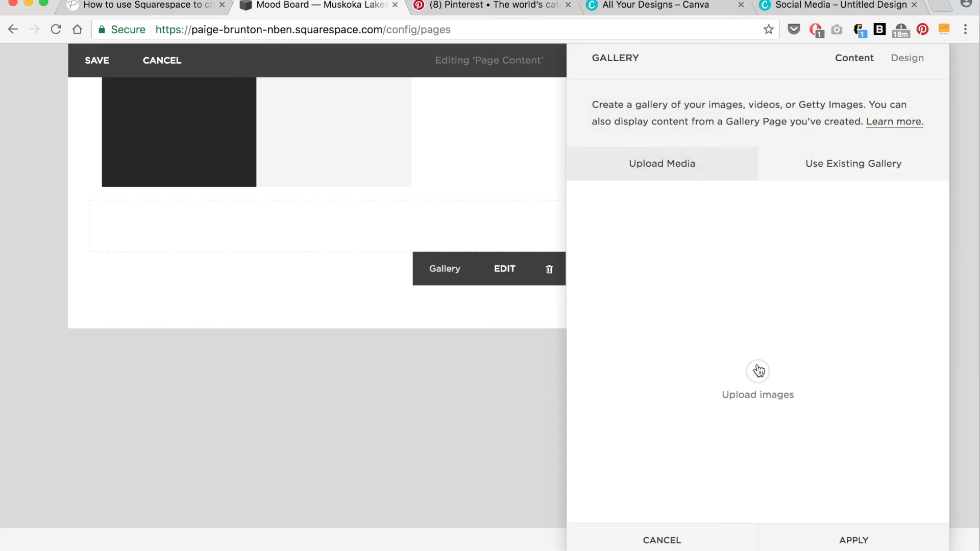
pyautogui.scroll(-3, 427, 188)
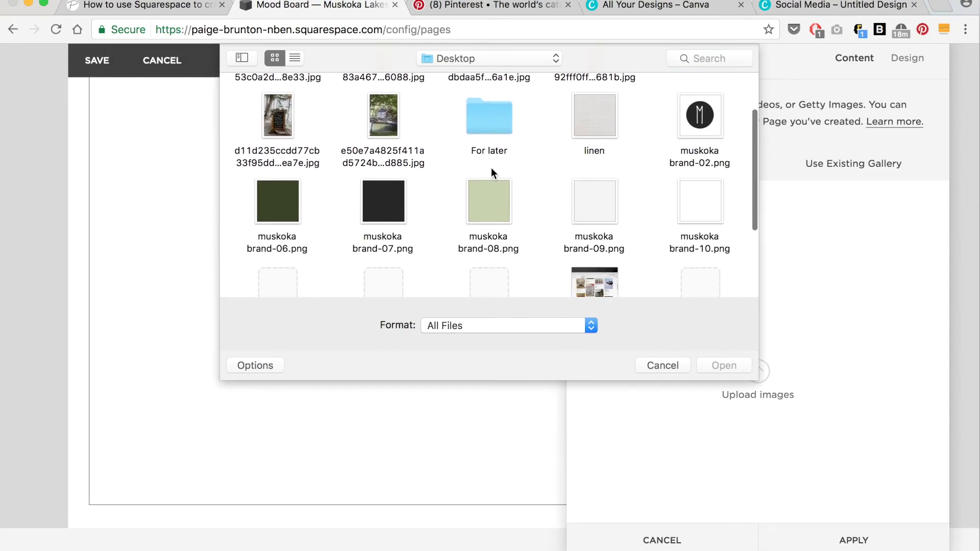
pyautogui.click(721, 364)
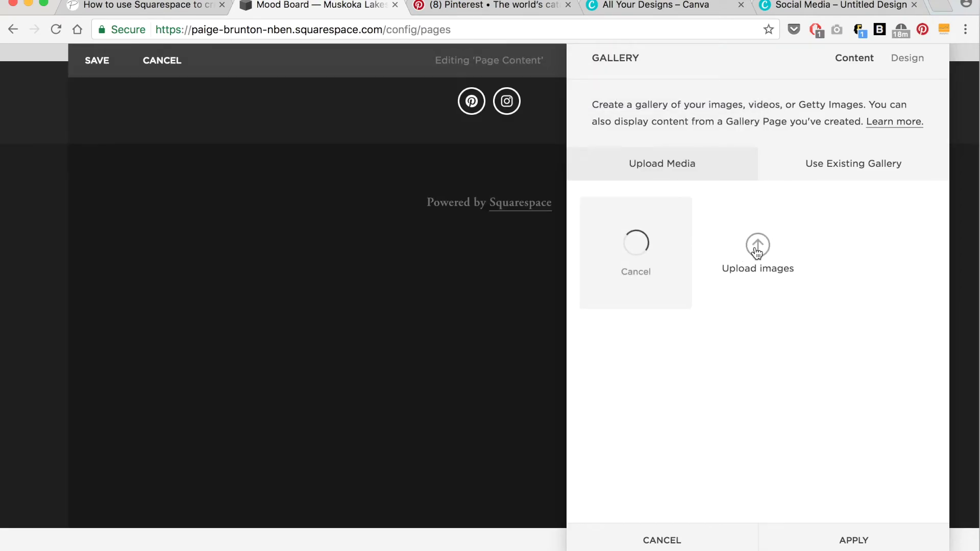
pyautogui.click(756, 253)
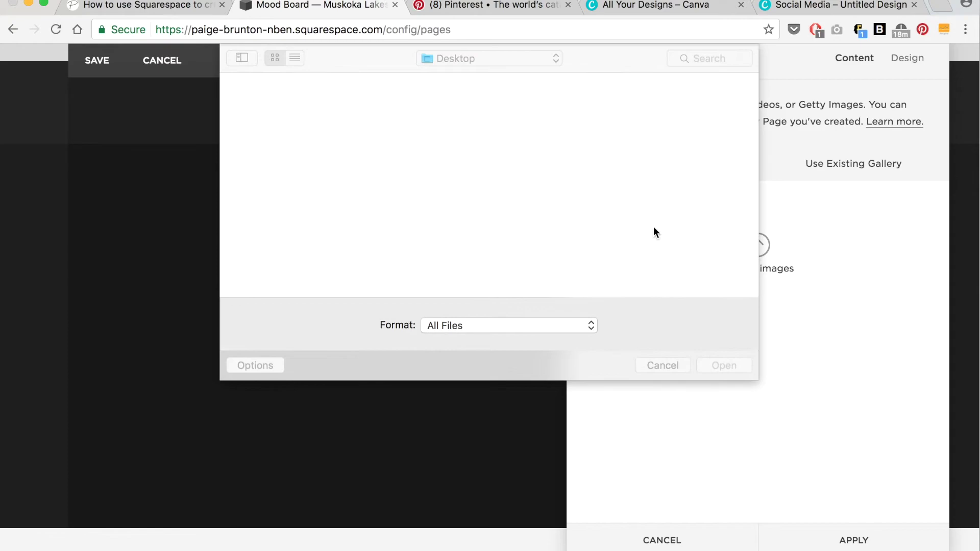
pyautogui.scroll(-3, 470, 145)
pyautogui.scroll(-4, 470, 145)
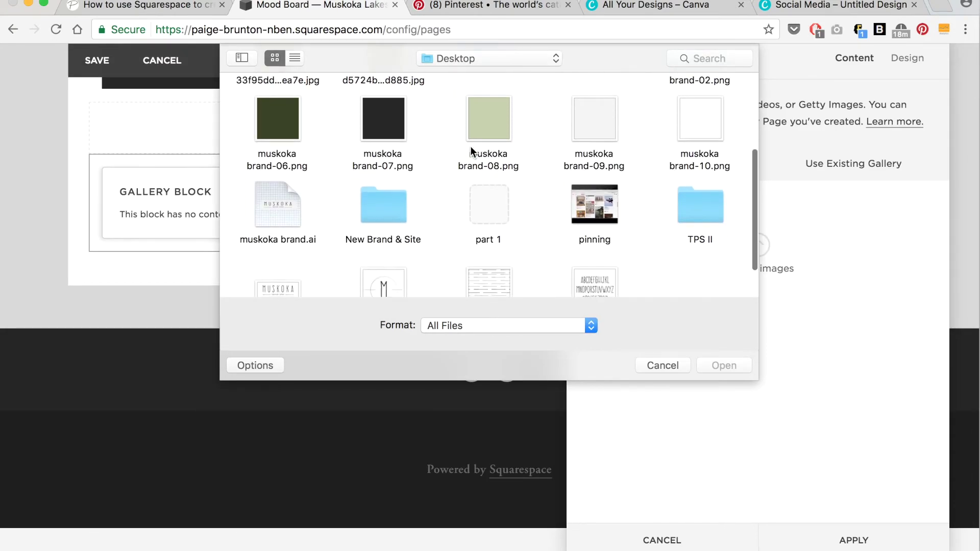
pyautogui.click(497, 236)
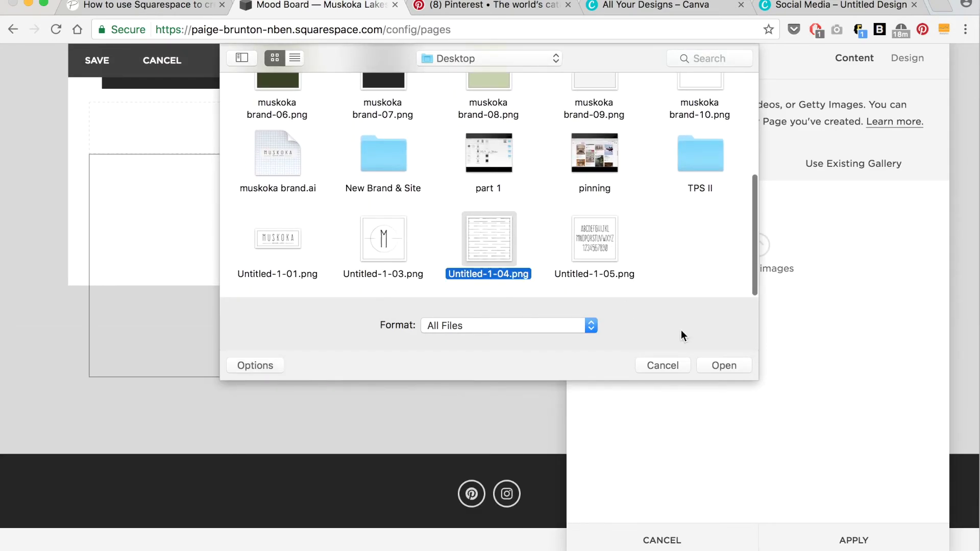
pyautogui.click(717, 365)
# - Set the texture gallery to 2 per row with 0 padding, apply, and add a spacer above it
pyautogui.click(907, 57)
pyautogui.moveTo(716, 375); pyautogui.dragTo(645, 374)
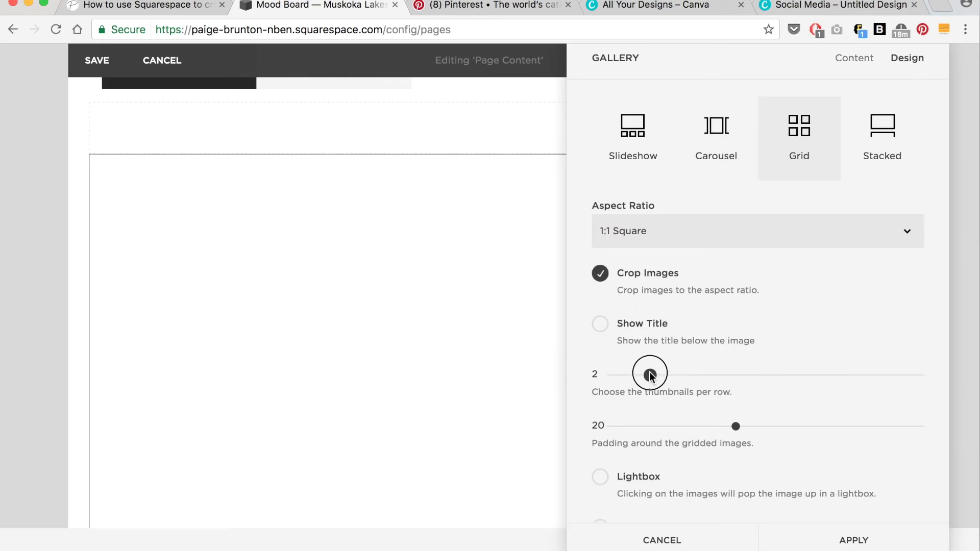
pyautogui.moveTo(738, 425); pyautogui.dragTo(568, 422)
pyautogui.click(90, 159)
pyautogui.click(91, 159)
pyautogui.click(140, 314)
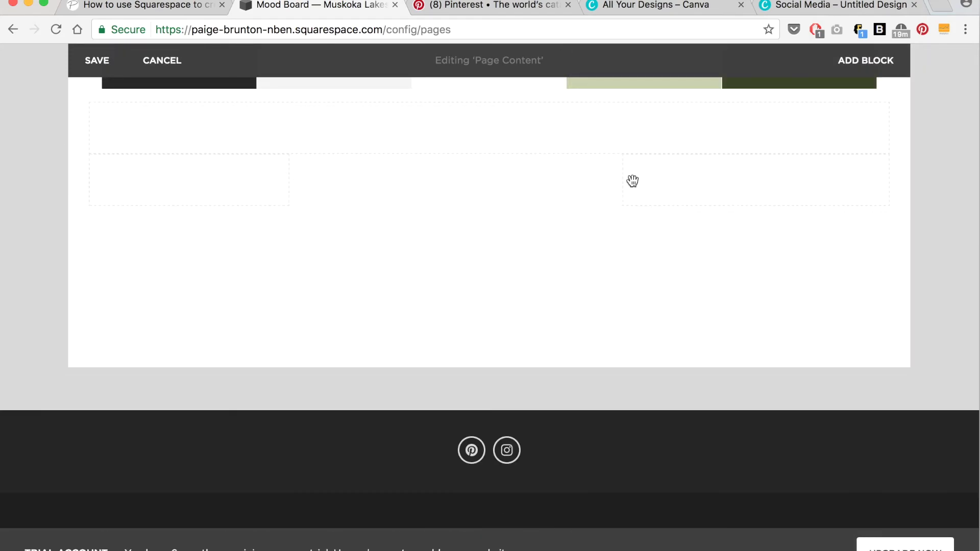
# - Center-align the 'Quote' typography sample line, save the page, and view it full width
pyautogui.scroll(20, 211, 171)
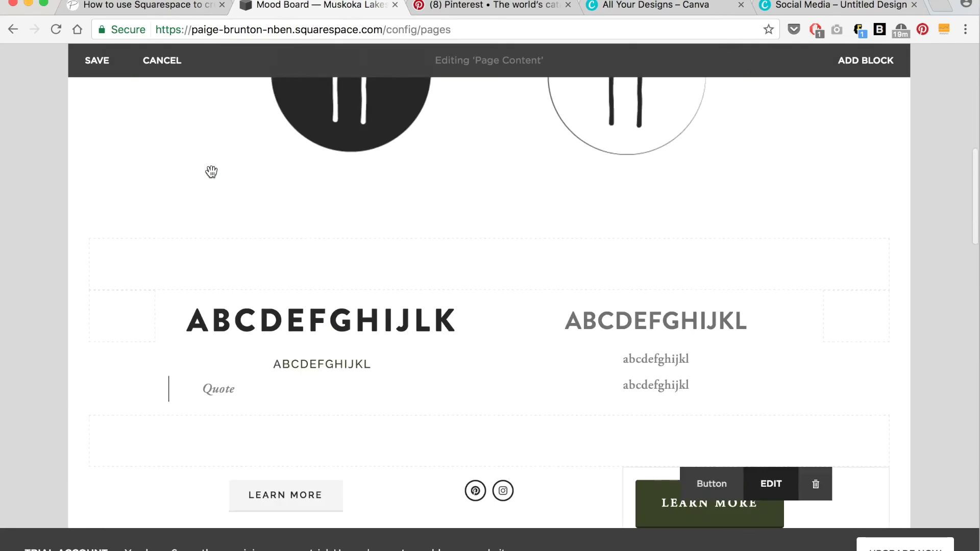
pyautogui.scroll(-10, 211, 172)
pyautogui.scroll(7, 211, 171)
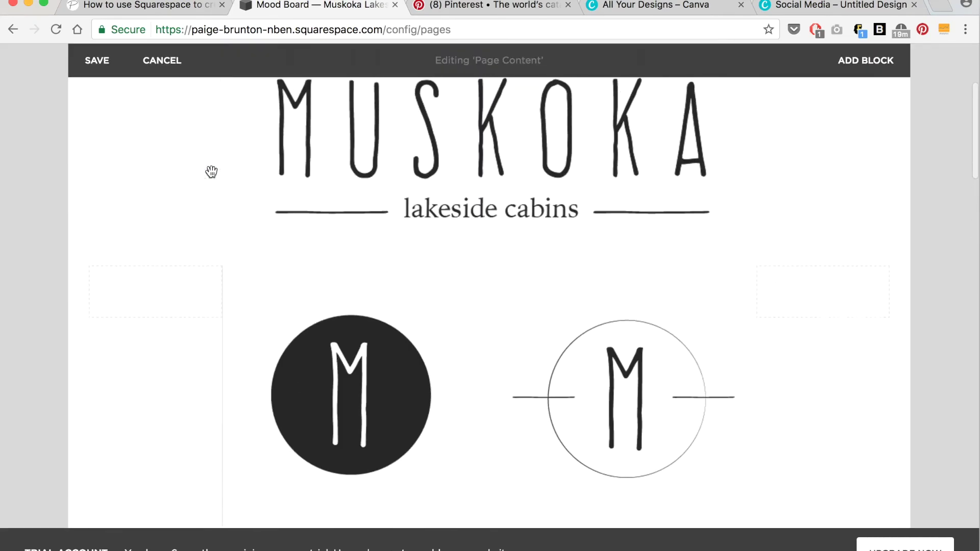
pyautogui.scroll(-9, 212, 173)
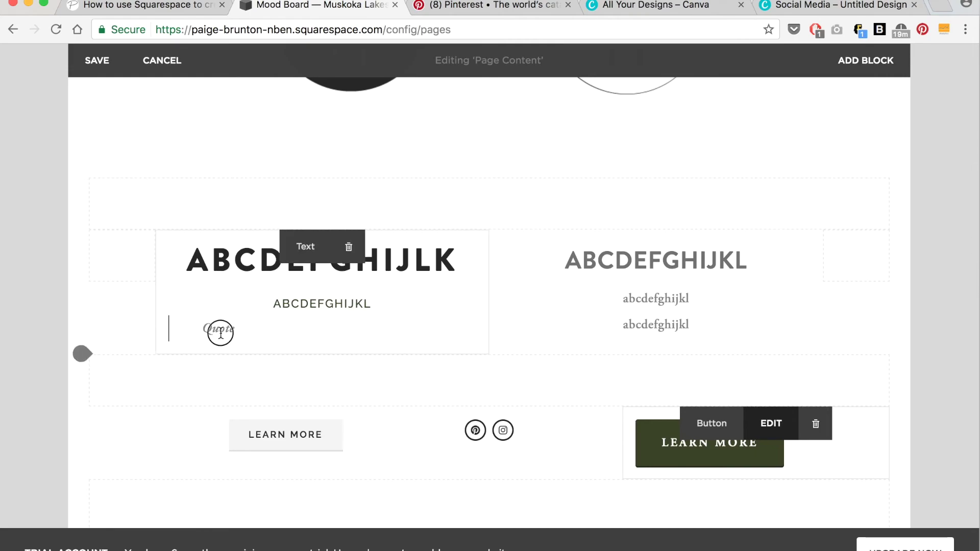
pyautogui.click(220, 332)
pyautogui.click(344, 225)
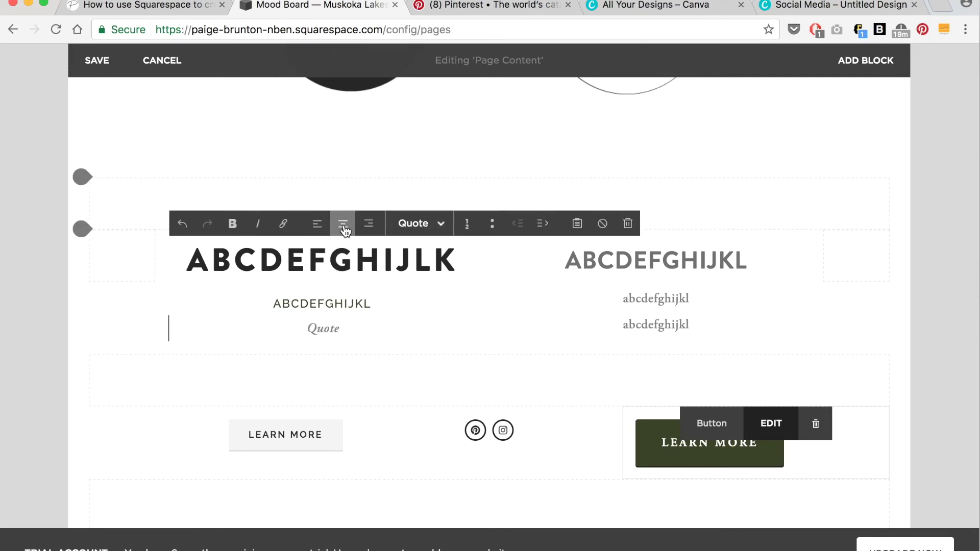
pyautogui.click(97, 61)
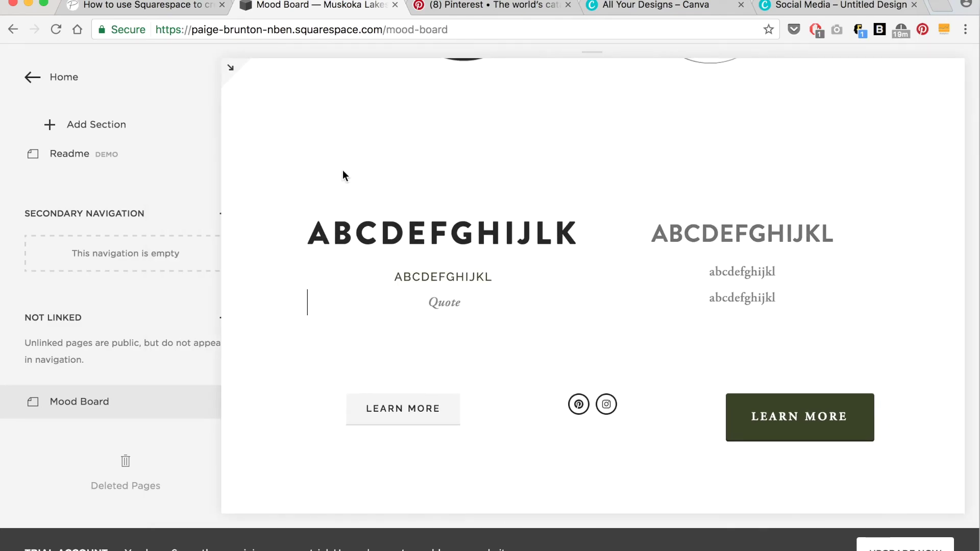
pyautogui.click(342, 170)
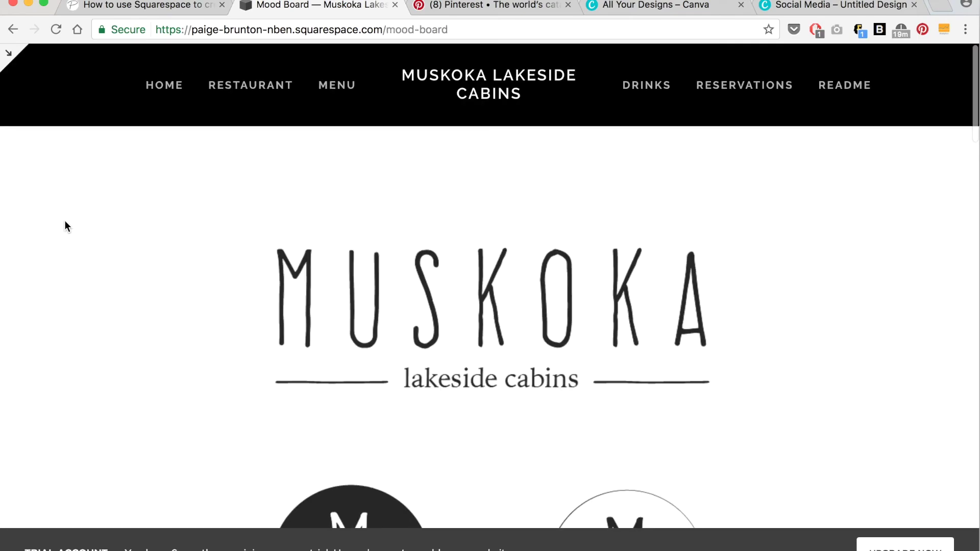
# - Scroll through the full-width Mood Board preview, then exit back to the Pages panel
pyautogui.scroll(-20, 65, 222)
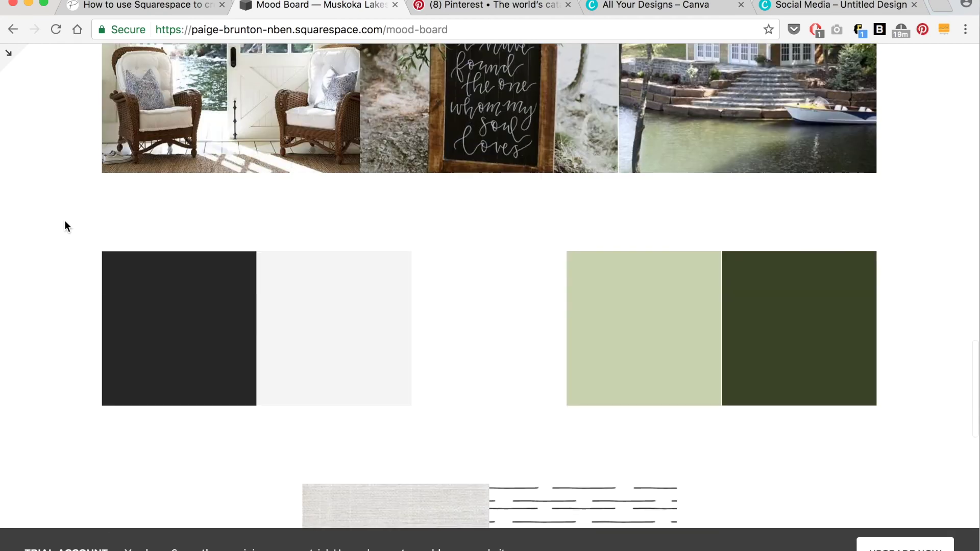
pyautogui.scroll(-8, 65, 222)
pyautogui.scroll(12, 65, 223)
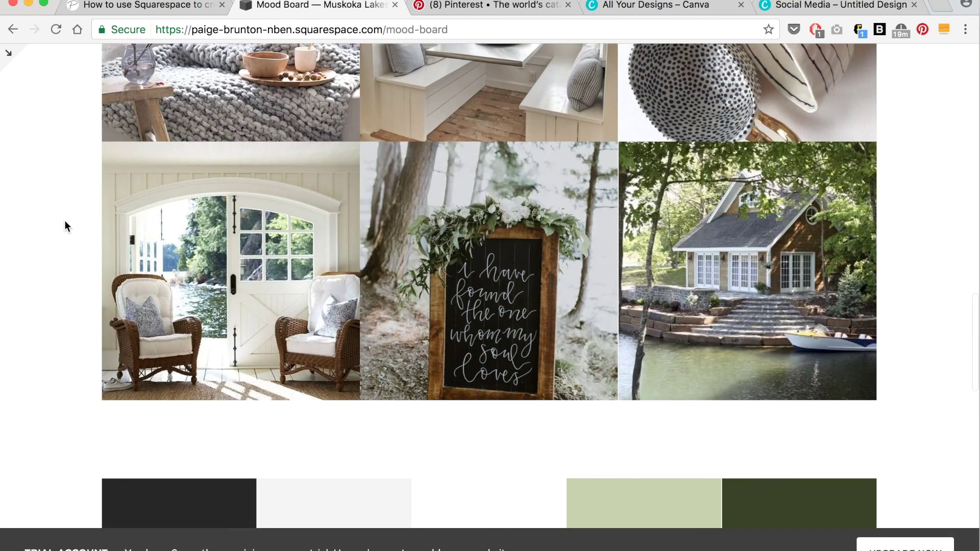
pyautogui.scroll(20, 65, 221)
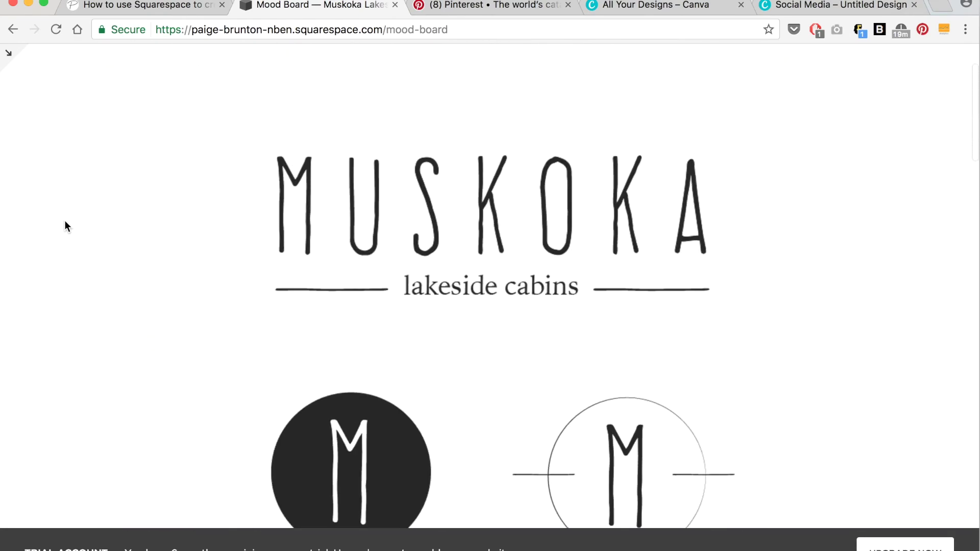
pyautogui.scroll(-1, 64, 225)
pyautogui.scroll(-3, 65, 225)
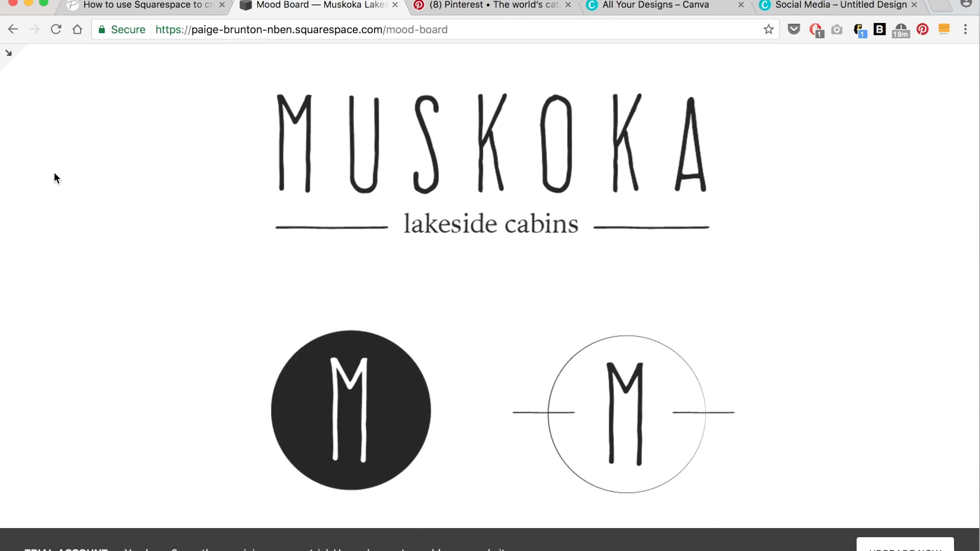
pyautogui.scroll(-5, 32, 162)
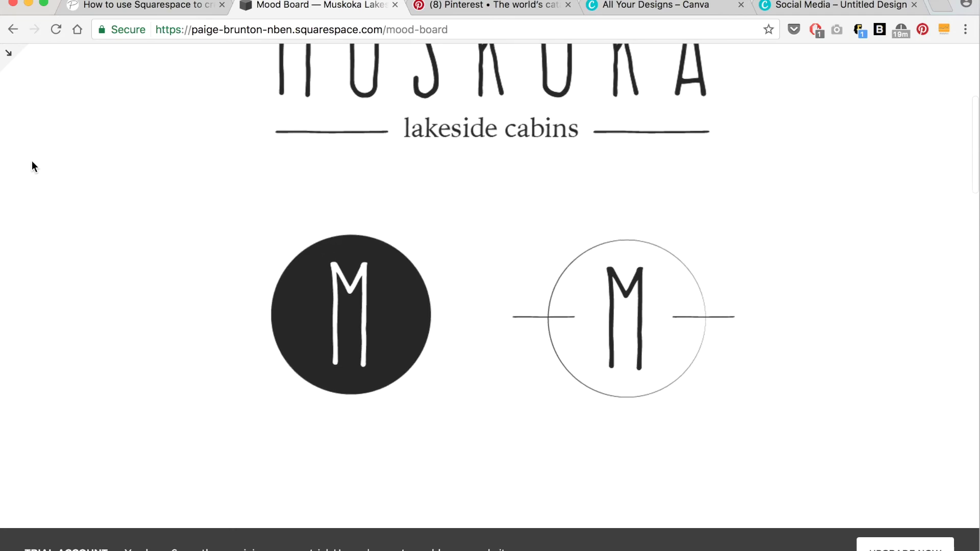
pyautogui.scroll(6, 32, 163)
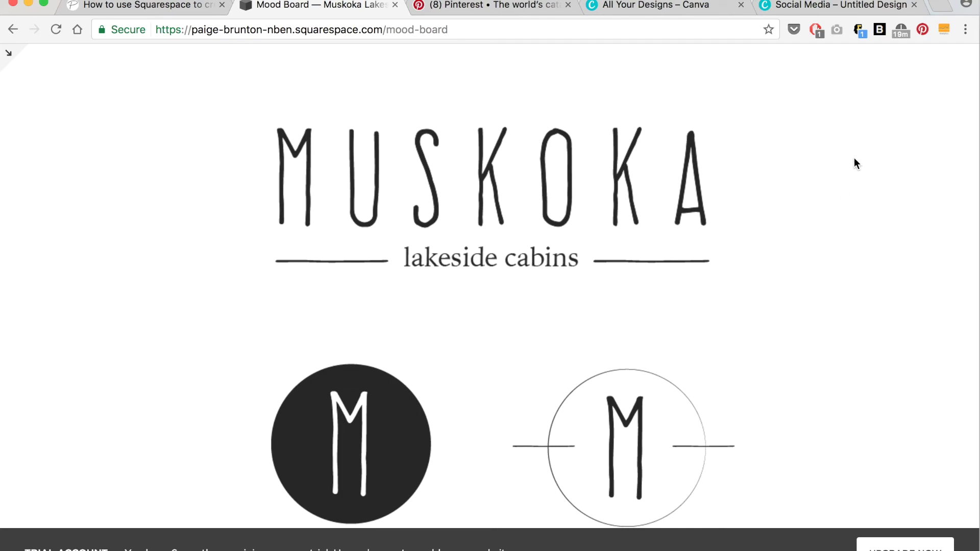
pyautogui.click(9, 55)
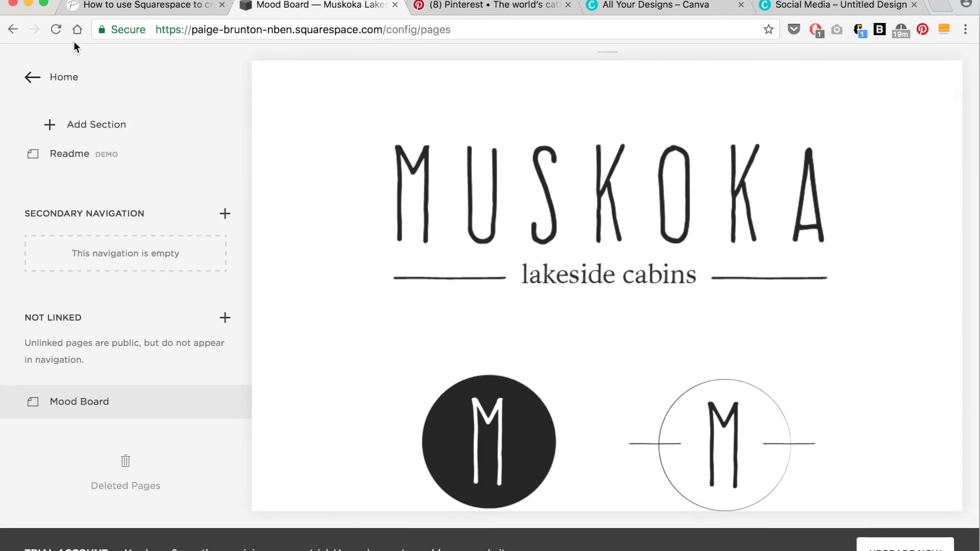
# - Log out of the account and enter the site's visitor password to view it publicly
pyautogui.click(60, 79)
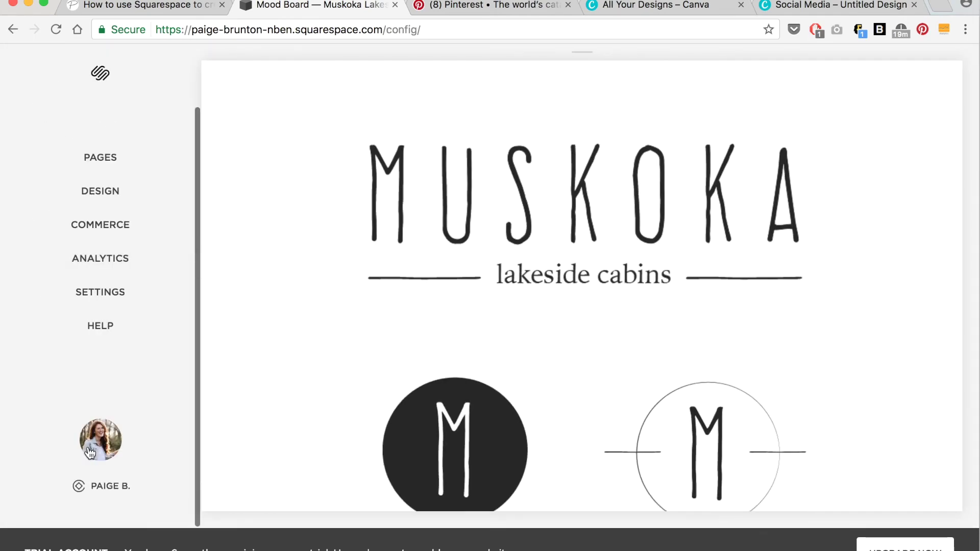
pyautogui.click(92, 447)
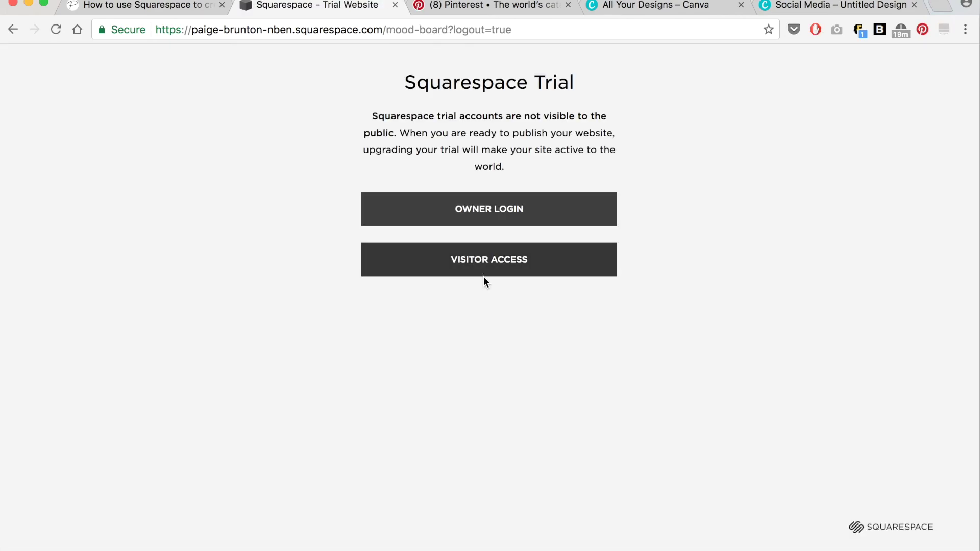
pyautogui.click(482, 274)
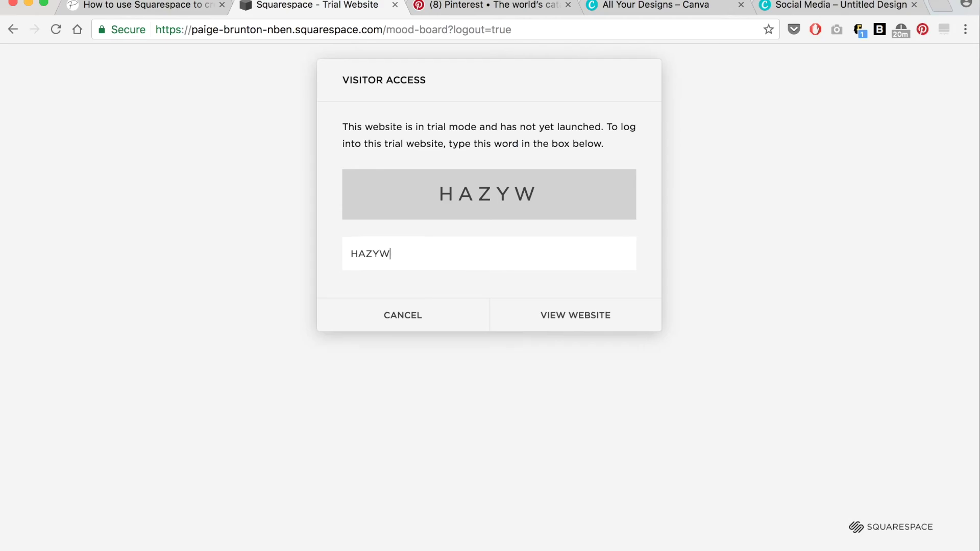
pyautogui.press('Return')
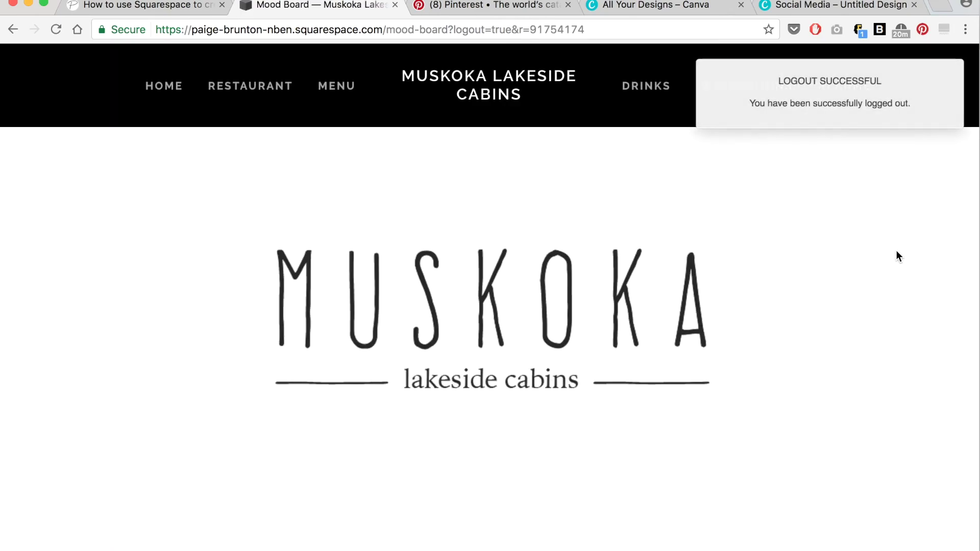
# - Scroll through the live Mood Board page and launch the full-page screen capture extension
pyautogui.scroll(-15, 897, 252)
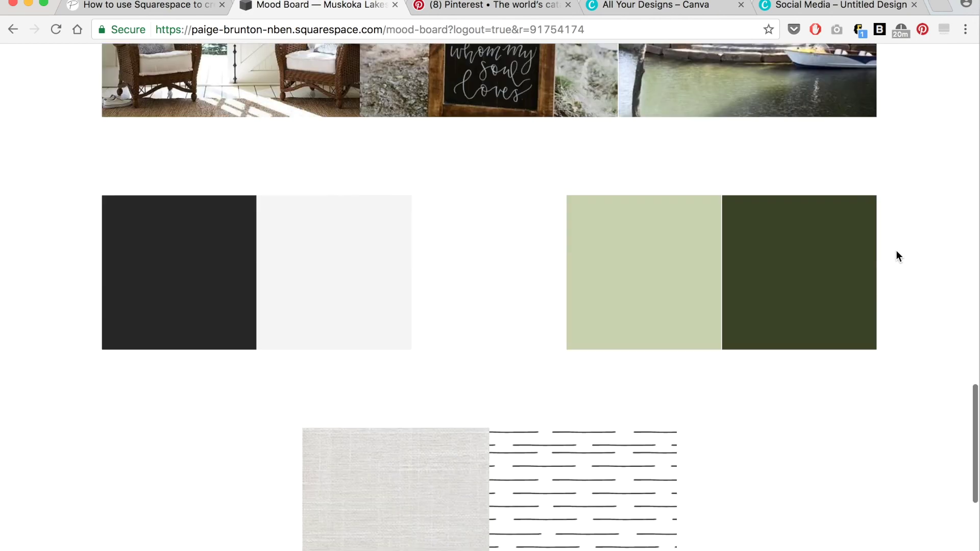
pyautogui.scroll(-5, 898, 255)
pyautogui.scroll(20, 898, 255)
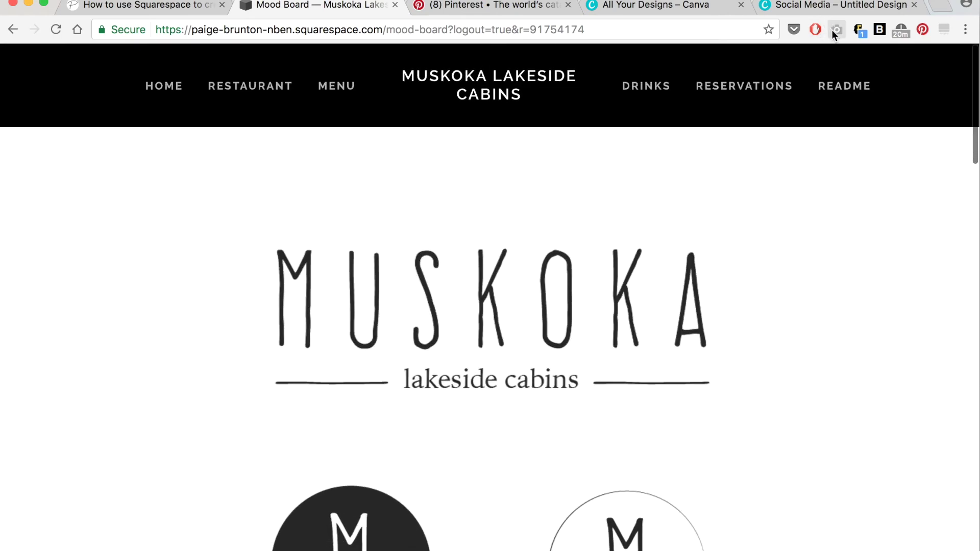
pyautogui.click(835, 30)
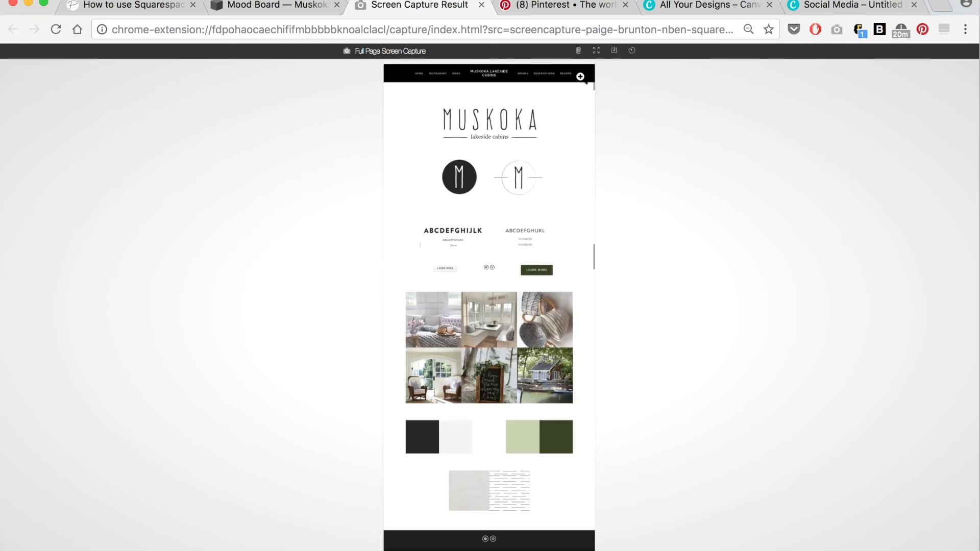
# - Download the captured full-page Mood Board image
pyautogui.click(614, 51)
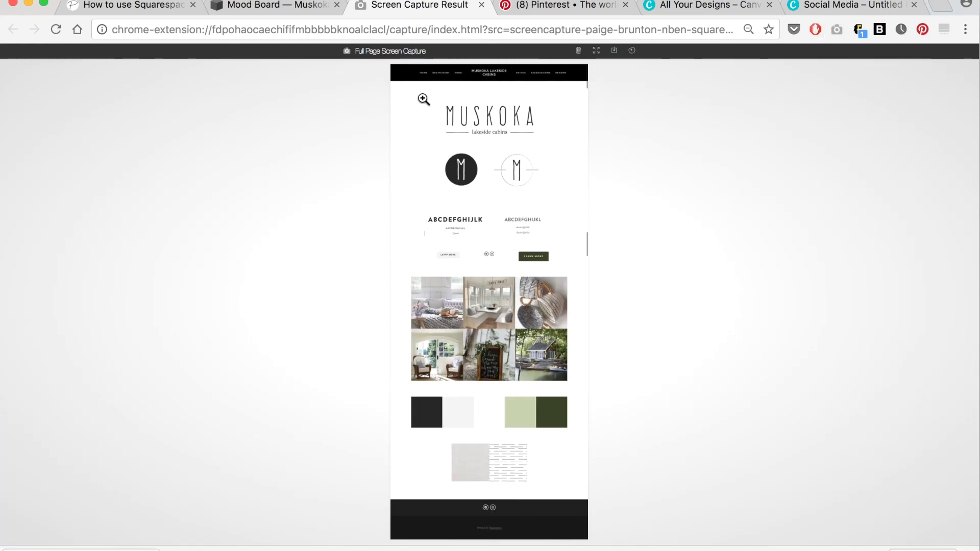
# - Open the downloaded screenshot in Preview and crop it to the area between header and footer
pyautogui.click(27, 4)
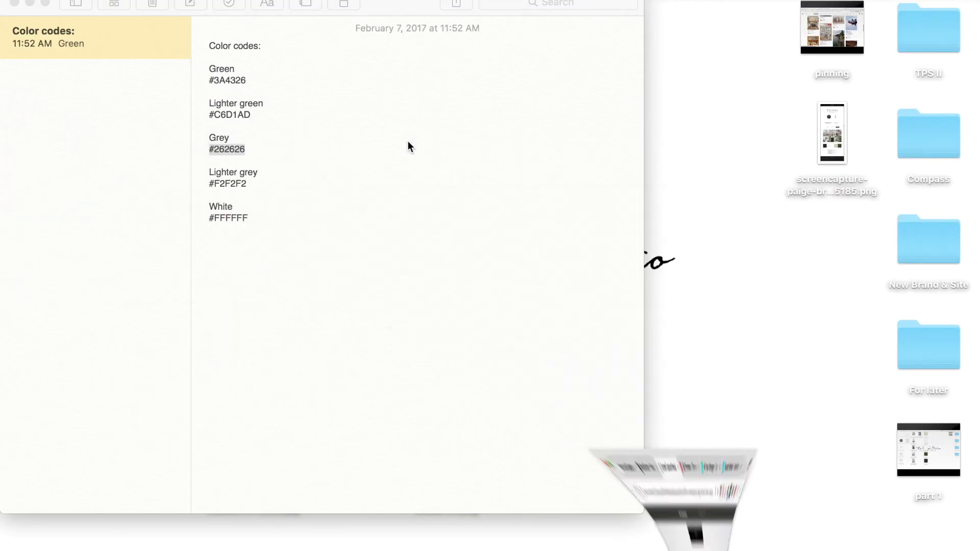
pyautogui.click(832, 134)
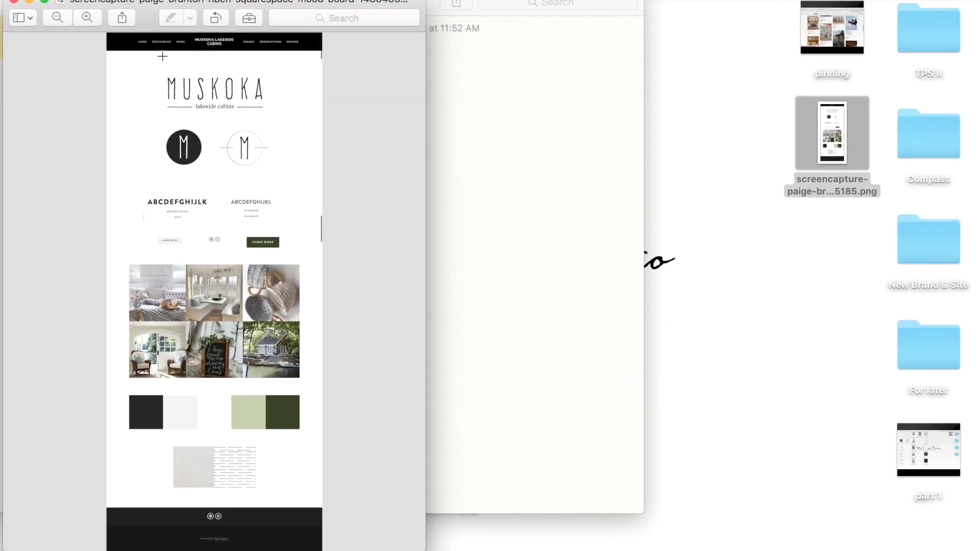
pyautogui.moveTo(108, 55); pyautogui.dragTo(320, 508)
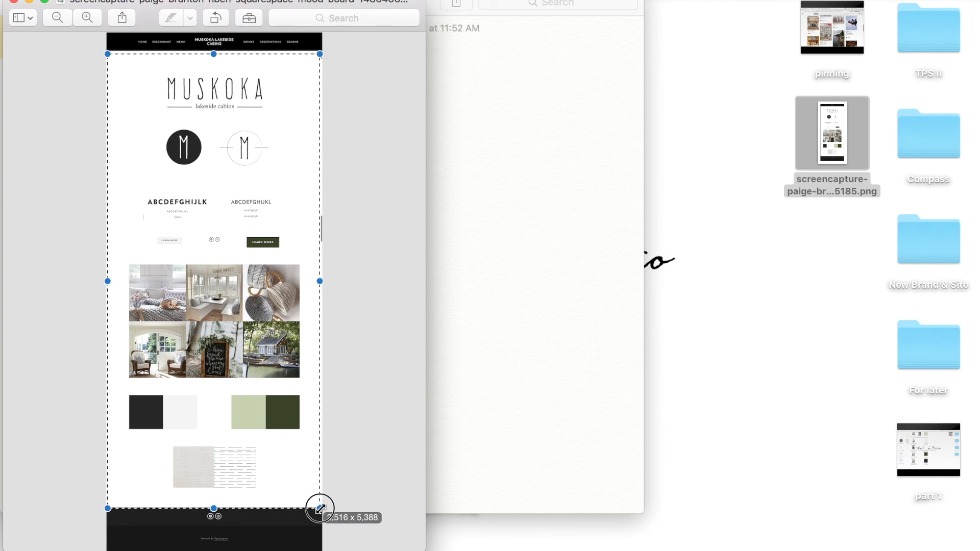
pyautogui.click(240, 1)
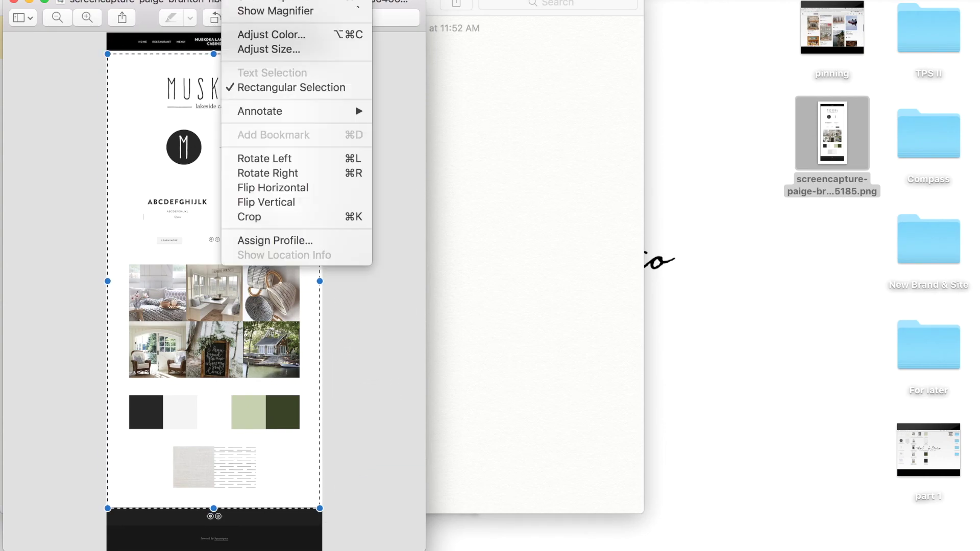
pyautogui.click(255, 46)
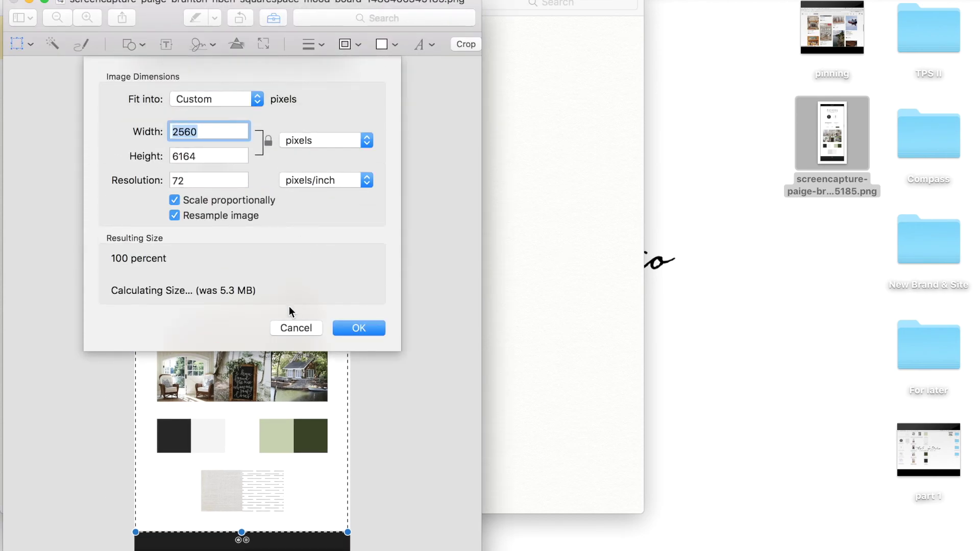
pyautogui.click(292, 327)
pyautogui.click(462, 45)
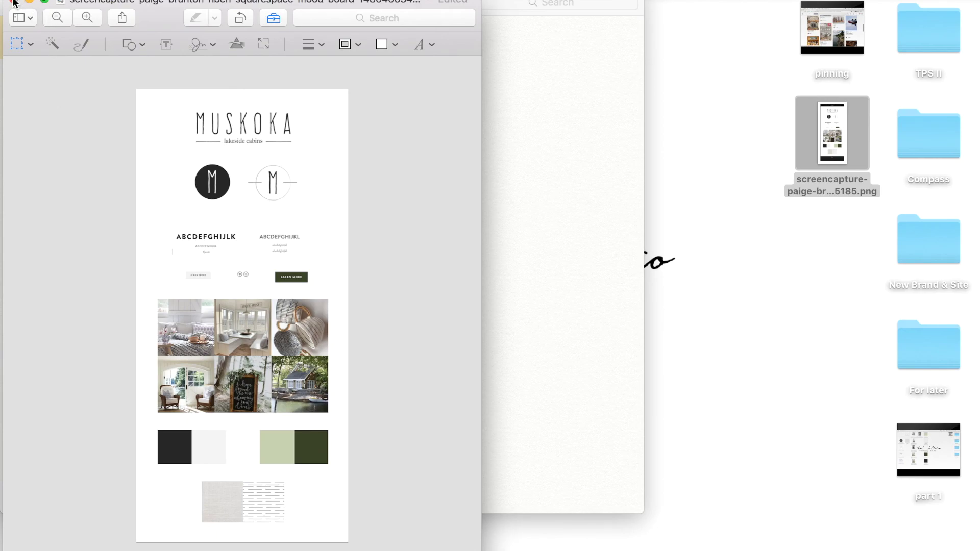
# - Widen the Preview window to fill the screen and zoom in on the cropped image
pyautogui.moveTo(482, 182); pyautogui.dragTo(975, 208)
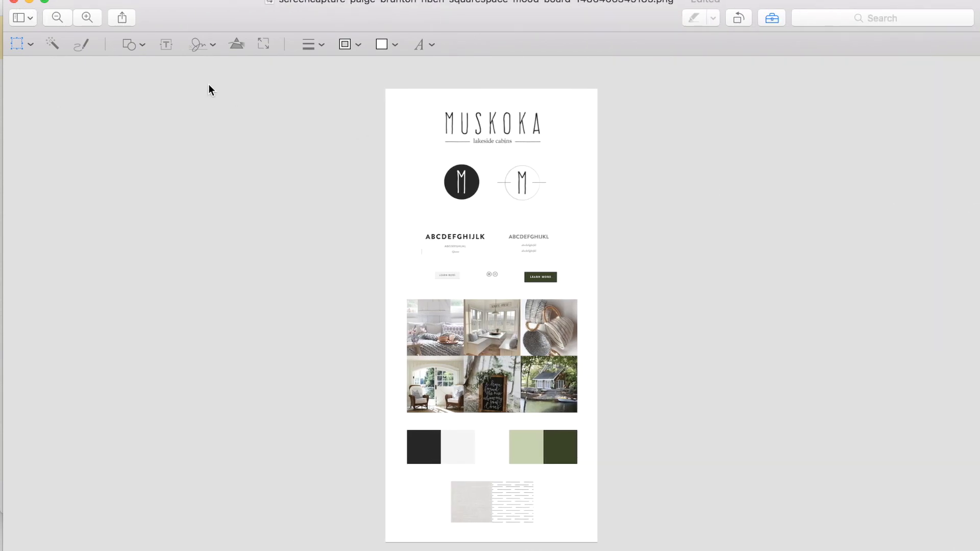
pyautogui.click(97, 18)
pyautogui.click(97, 18)
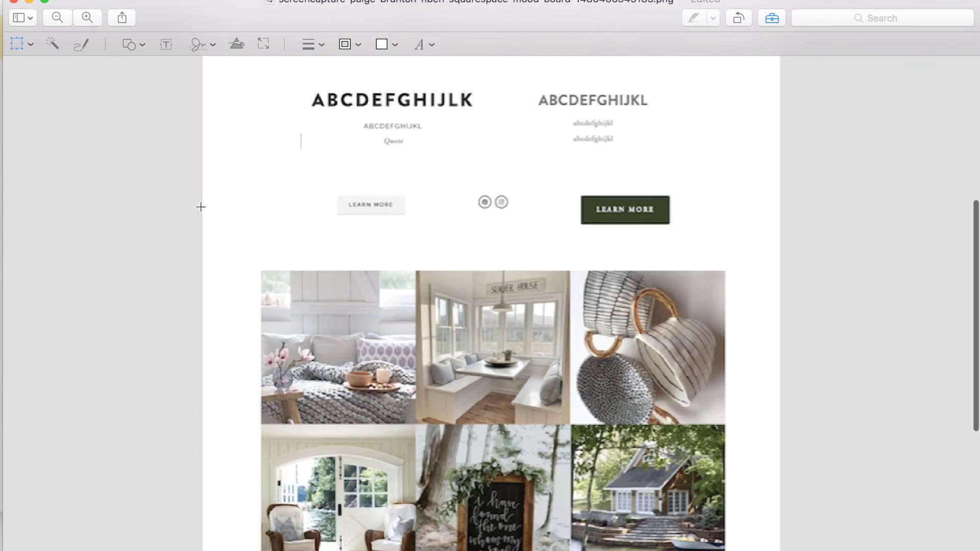
pyautogui.scroll(-10, 200, 206)
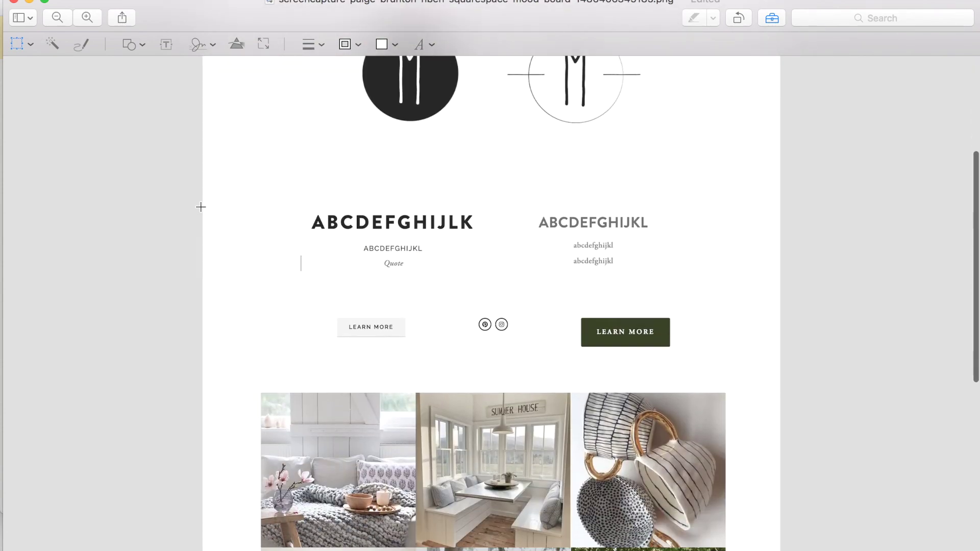
pyautogui.scroll(-7, 201, 206)
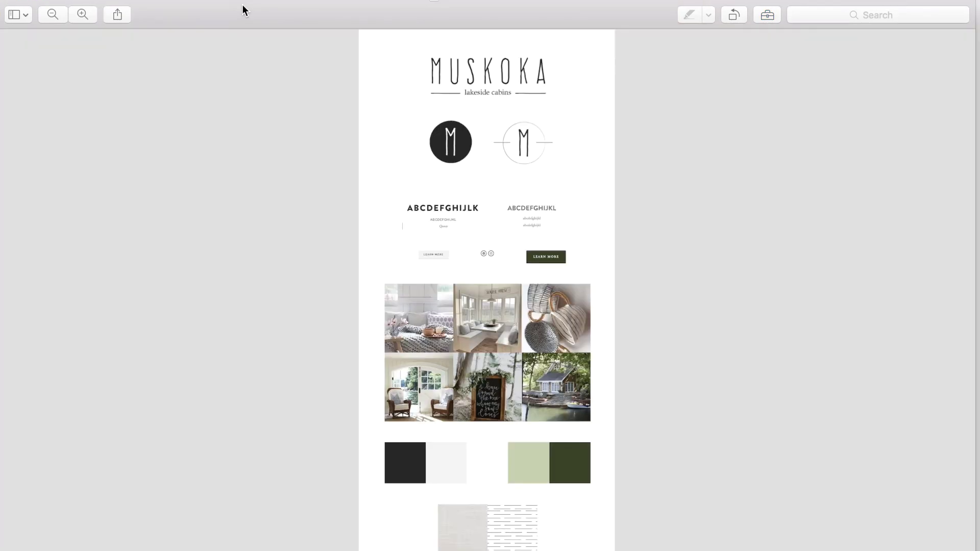